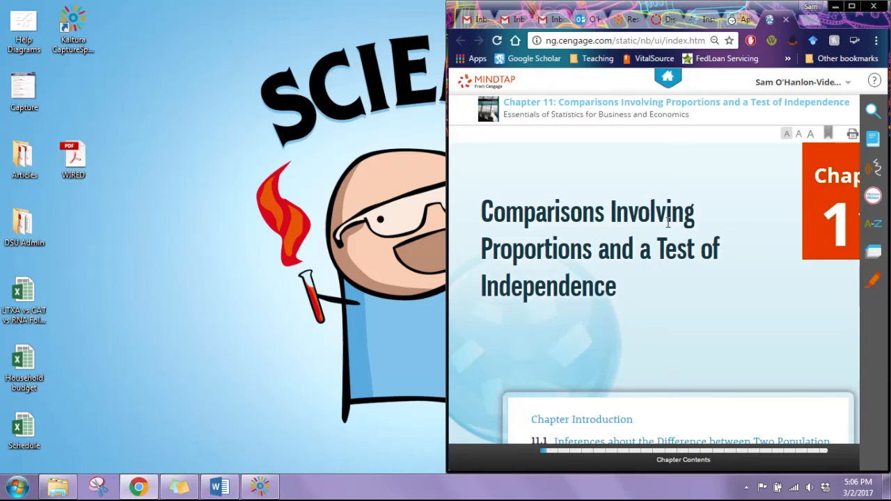
Step: Open Appendix 11.2, Chi-Square Tests Using Minitab, from the chapter contents and review its introduction and procedure steps
scroll(666, 221, "down", 10)
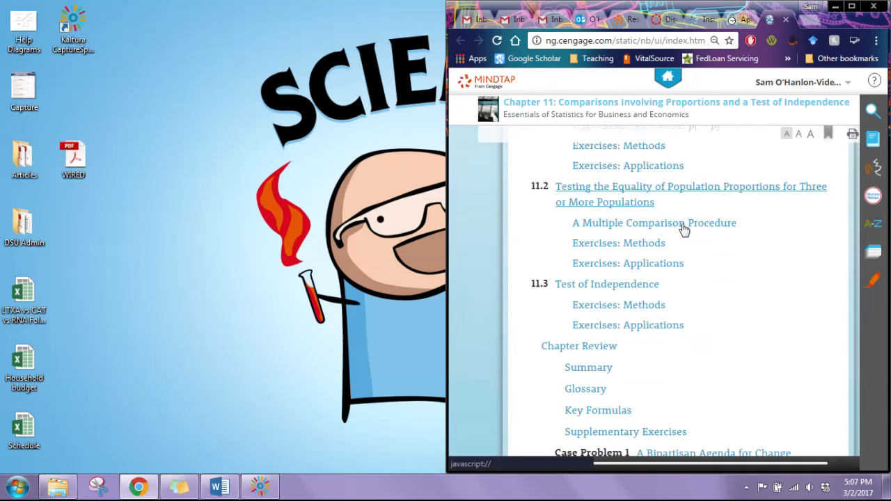
scroll(760, 259, "down", 5)
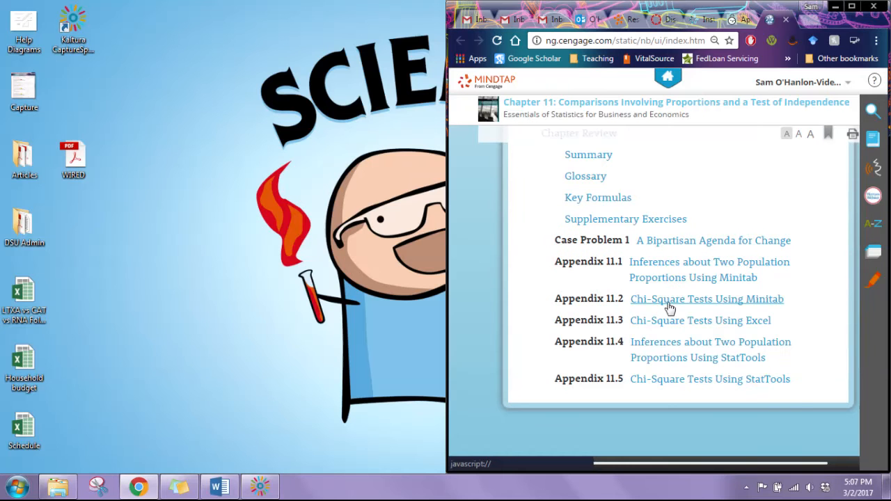
left_click(712, 306)
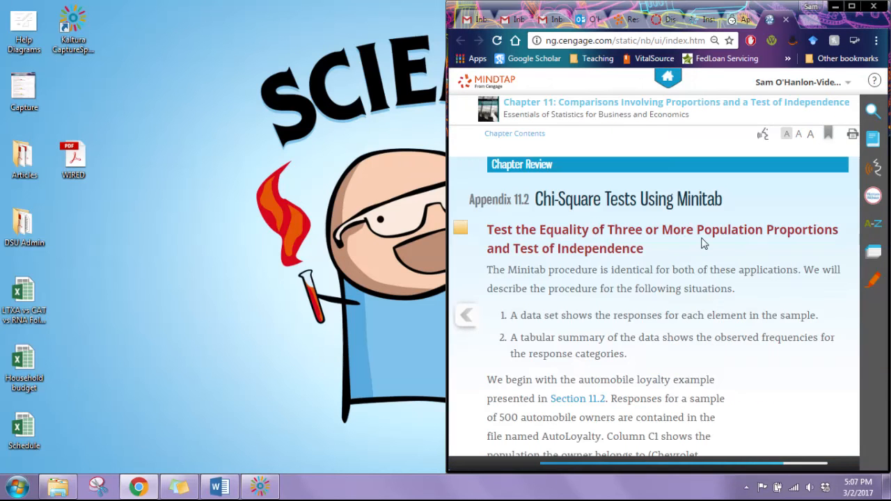
scroll(741, 223, "down", 6)
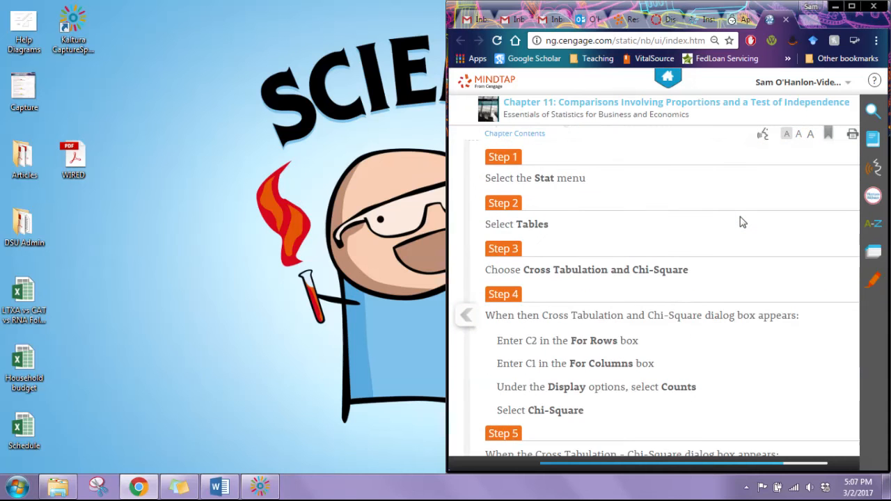
scroll(741, 223, "up", 3)
scroll(741, 223, "up", 2)
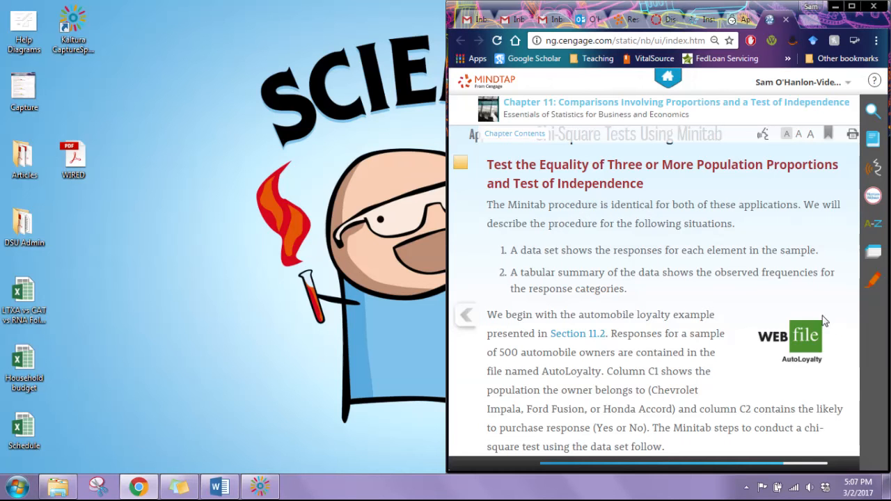
scroll(825, 325, "up", 1)
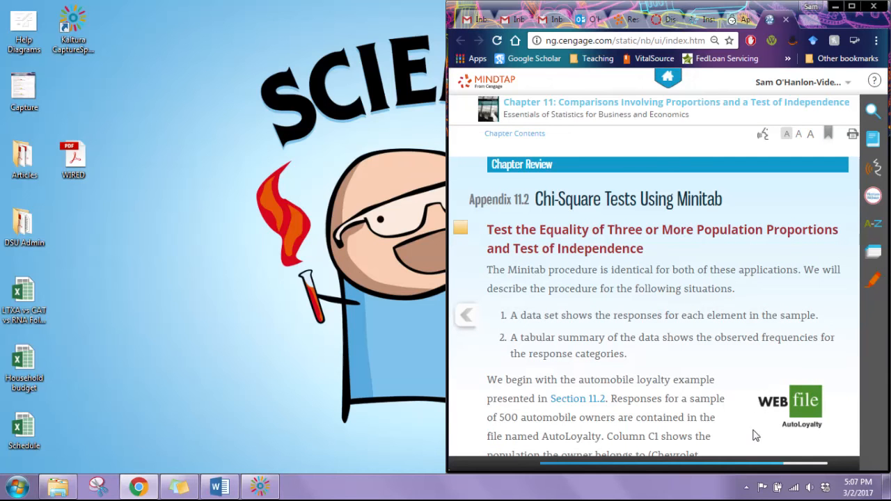
Step: Launch Minitab 17 and snap its window beside the textbook page
left_click(13, 491)
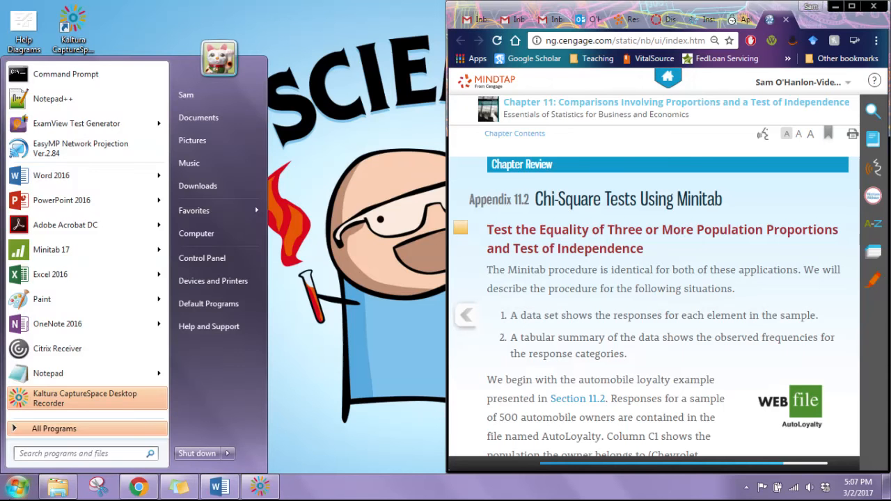
left_click(64, 250)
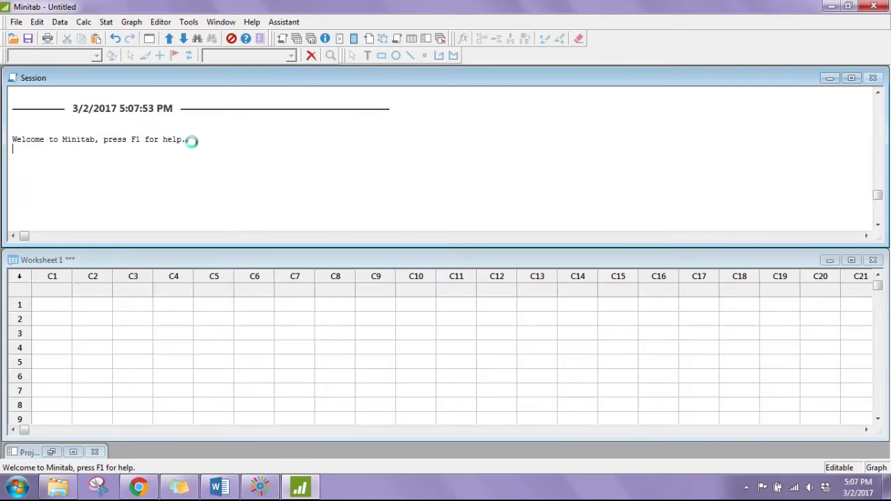
key("super+Left")
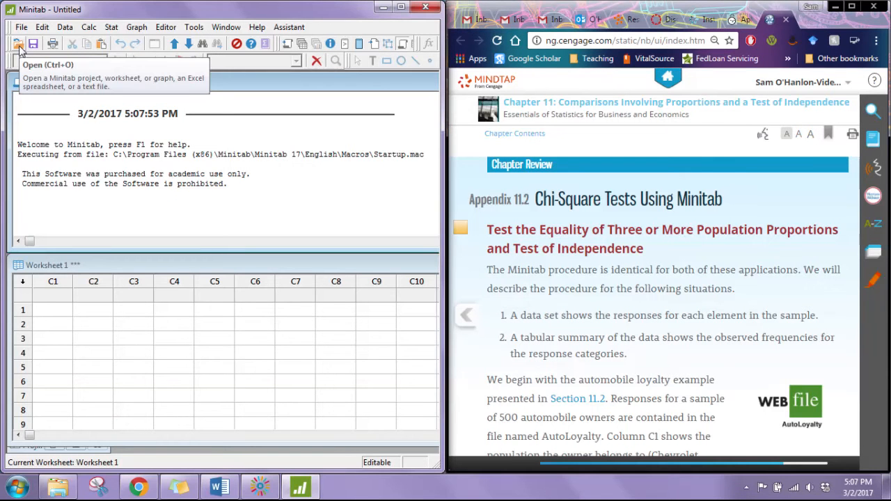
Step: Open the AutoLoyalty Excel file from the Downloads folder for import into Minitab
left_click(19, 46)
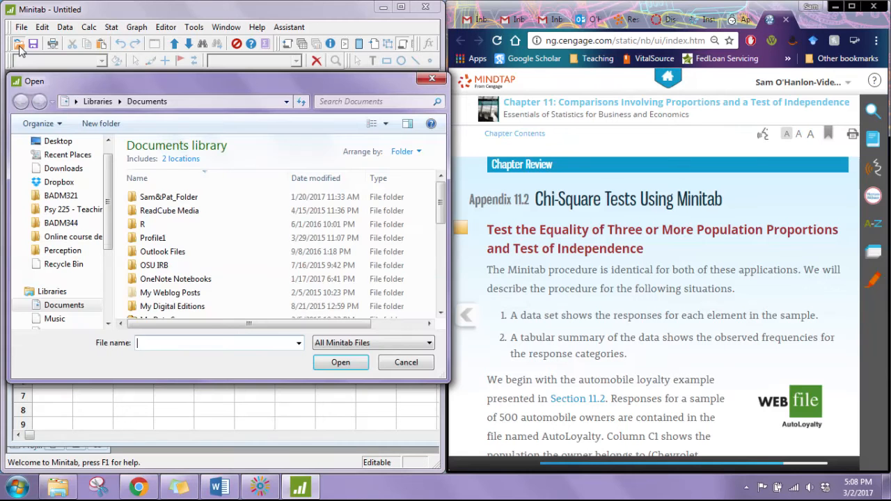
left_click(61, 169)
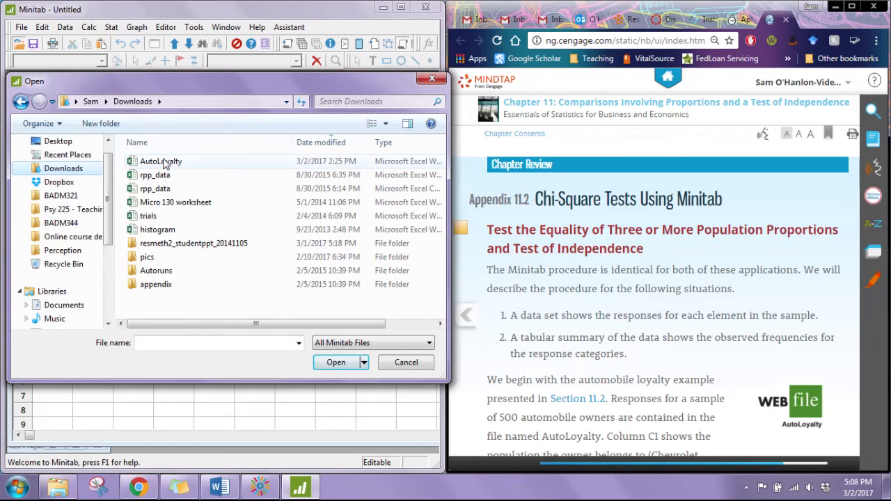
left_click(164, 164)
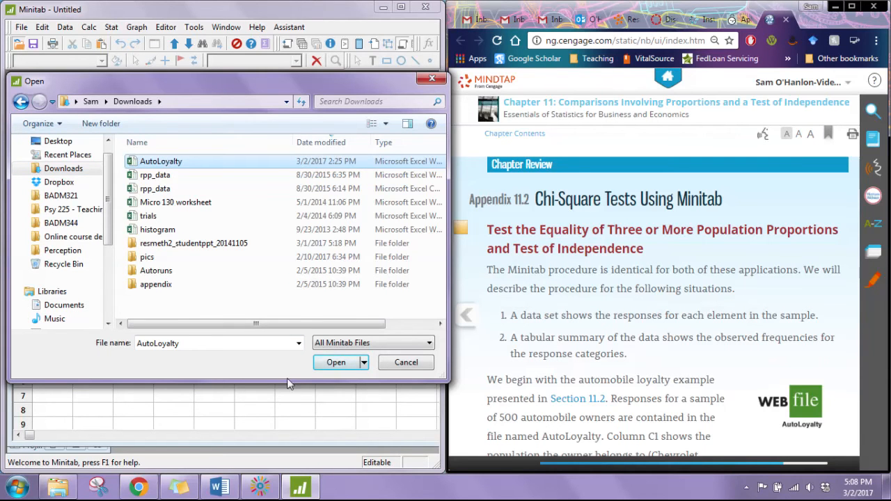
left_click(335, 362)
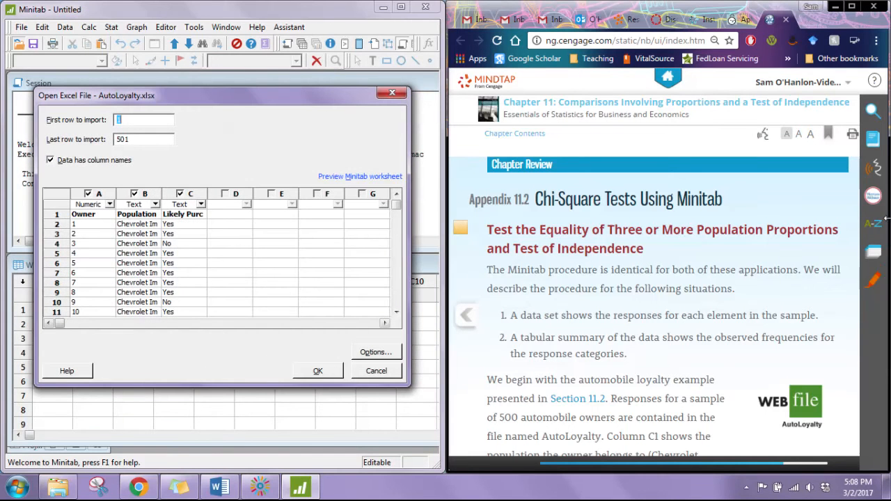
Step: Check the textbook's column description, exclude the Owner column from the import, and import the remaining AutoLoyalty data
left_click(743, 234)
scroll(744, 234, "down", 4)
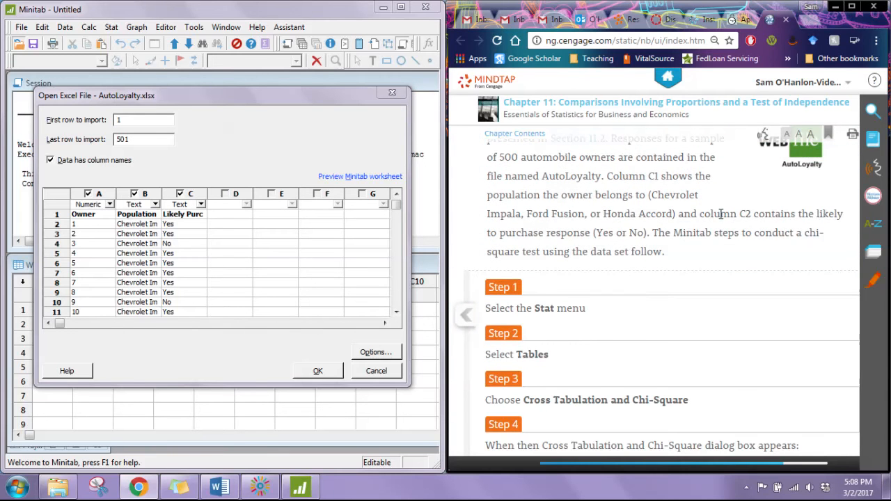
scroll(721, 213, "up", 1)
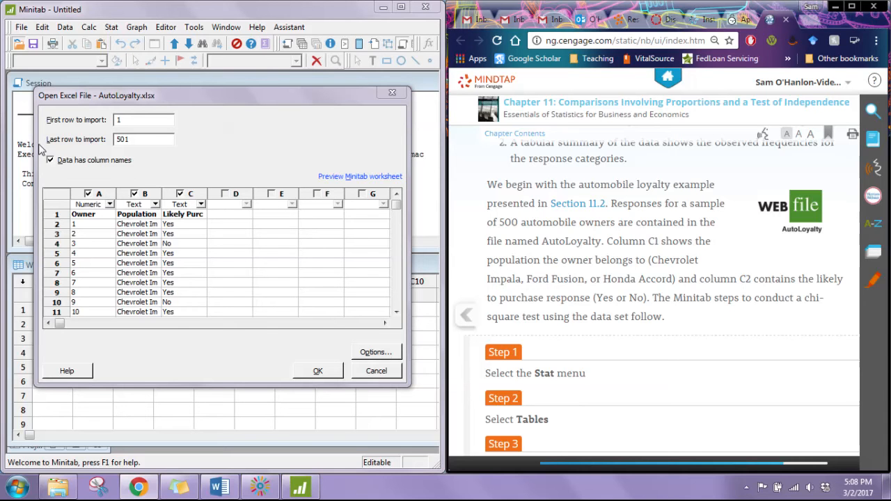
left_click(88, 194)
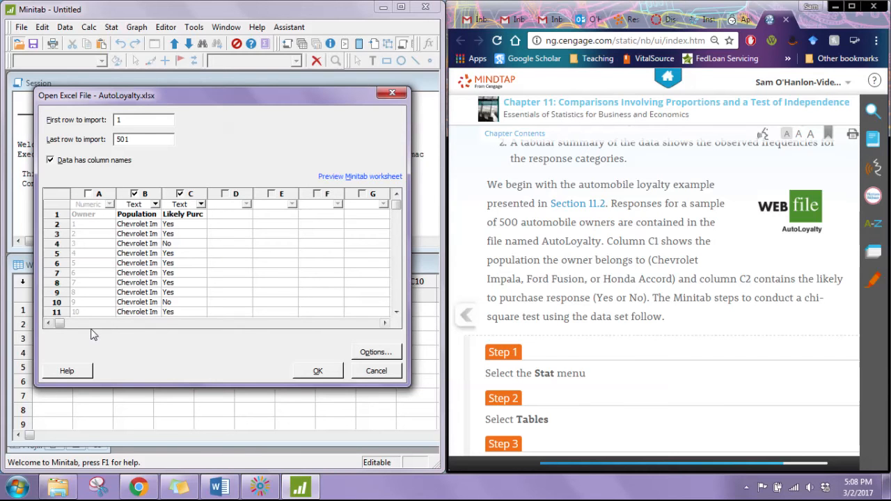
left_click(318, 372)
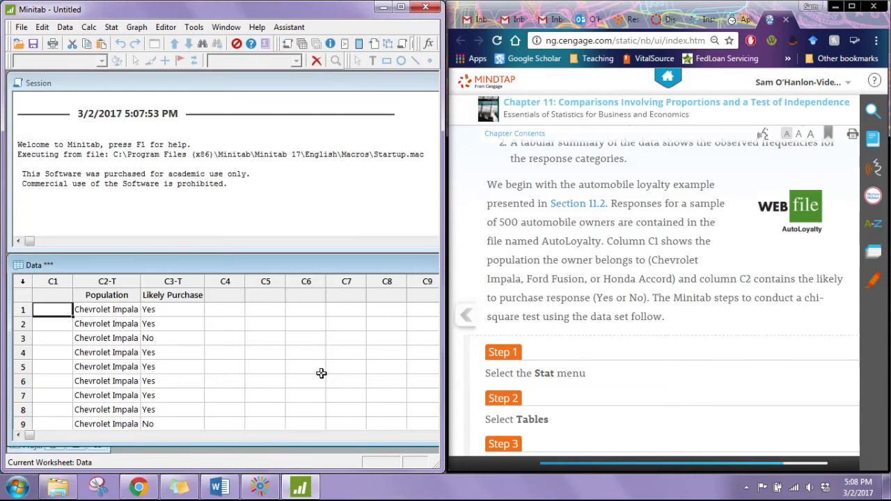
Step: Delete the empty column C1 from the worksheet so Population and Likely Purchase move into C1 and C2
left_click(52, 281)
right_click(53, 284)
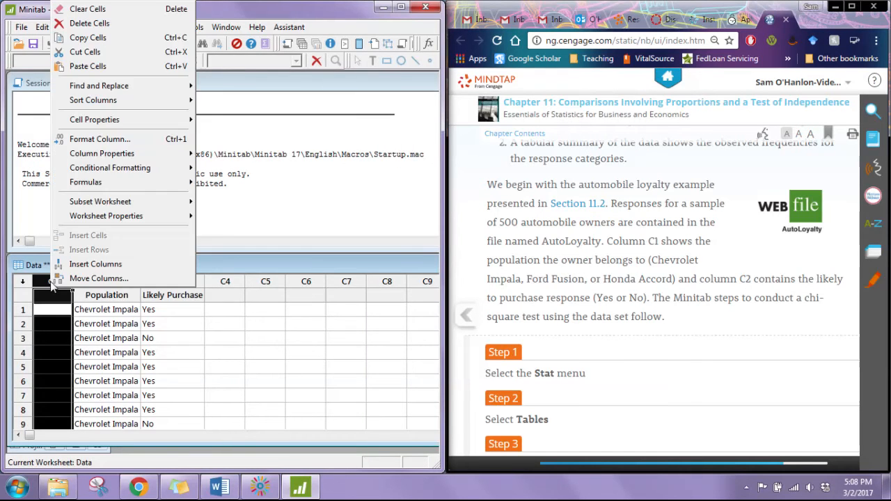
left_click(88, 23)
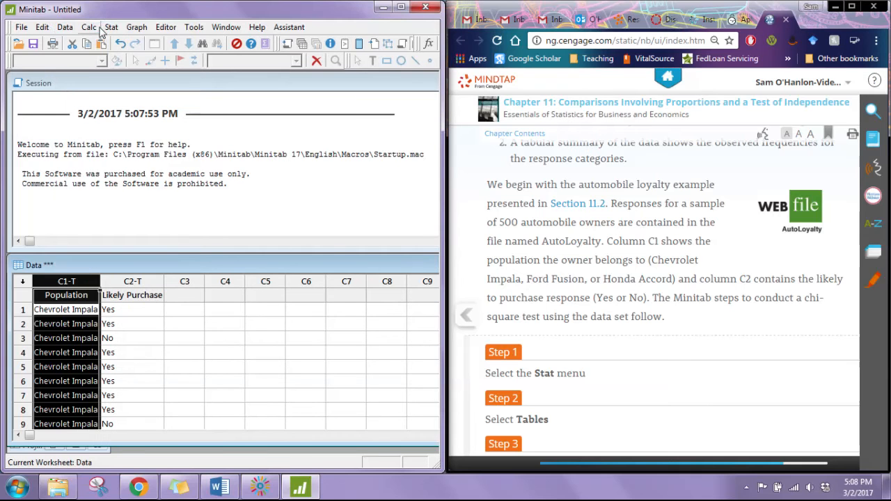
left_click(218, 322)
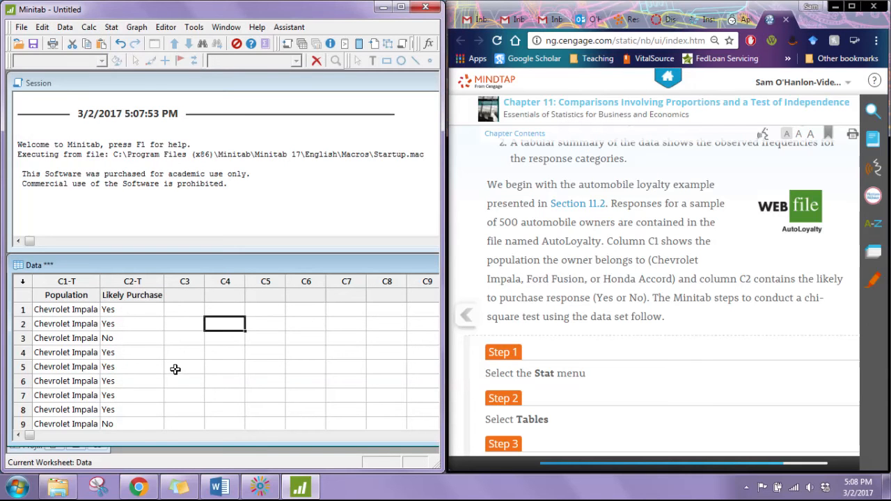
scroll(176, 368, "down", 1)
scroll(176, 368, "up", 1)
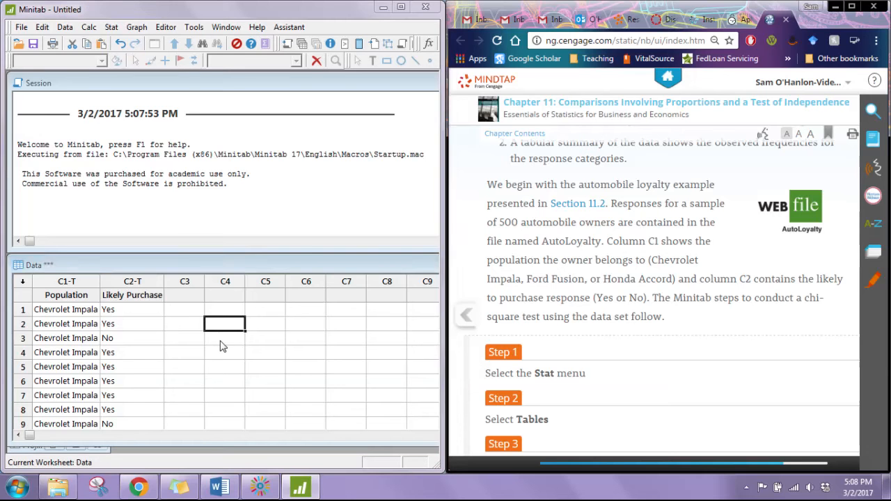
Step: Save the project to the Desktop as "Minitab AutoLoyalty" in Minitab Project format
key("ctrl+s")
left_click(47, 163)
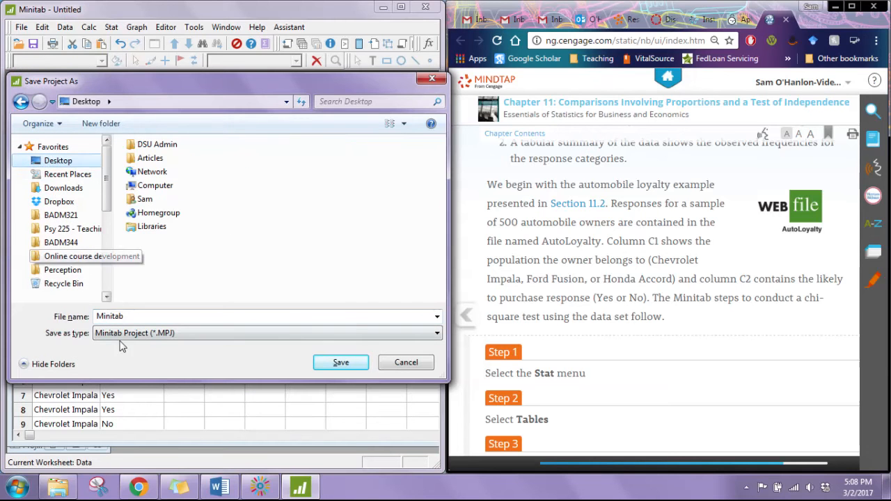
double_click(137, 316)
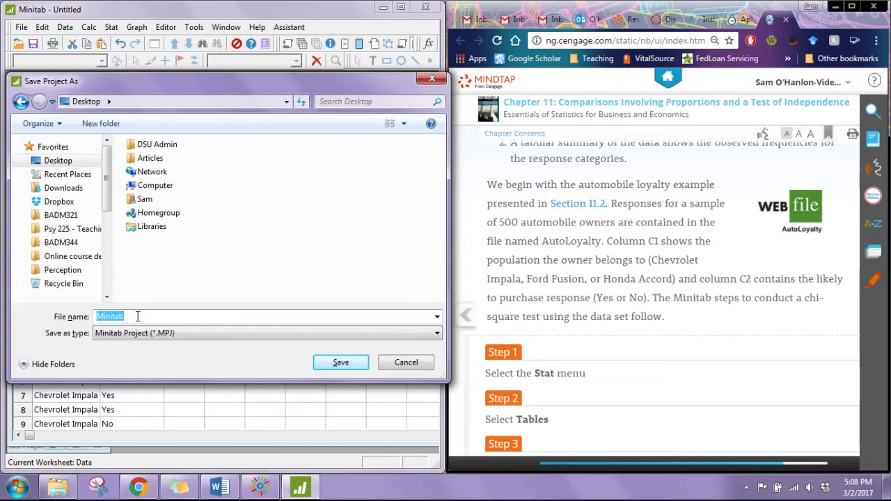
left_click(137, 316)
type("AutoLoyalty")
key("Return")
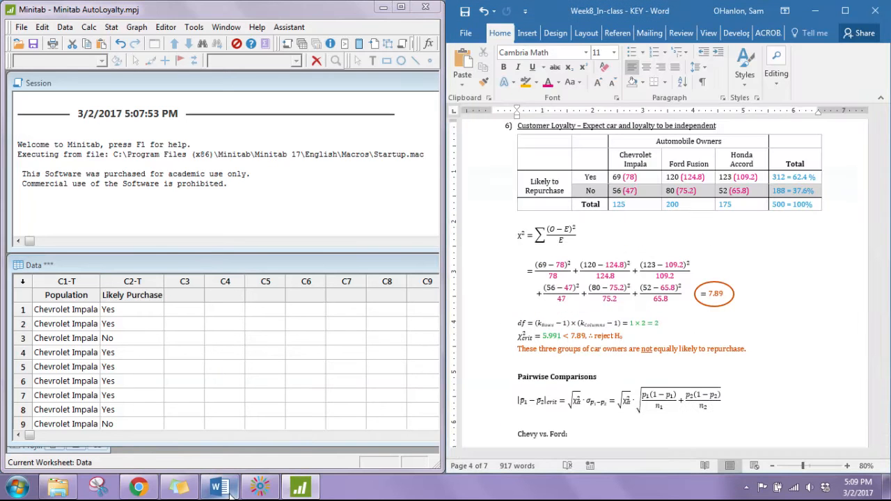
Step: Switch to the Week8_In-class - KEY document in Word and compare its Customer Loyalty table with the Minitab worksheet rows
left_click(219, 487)
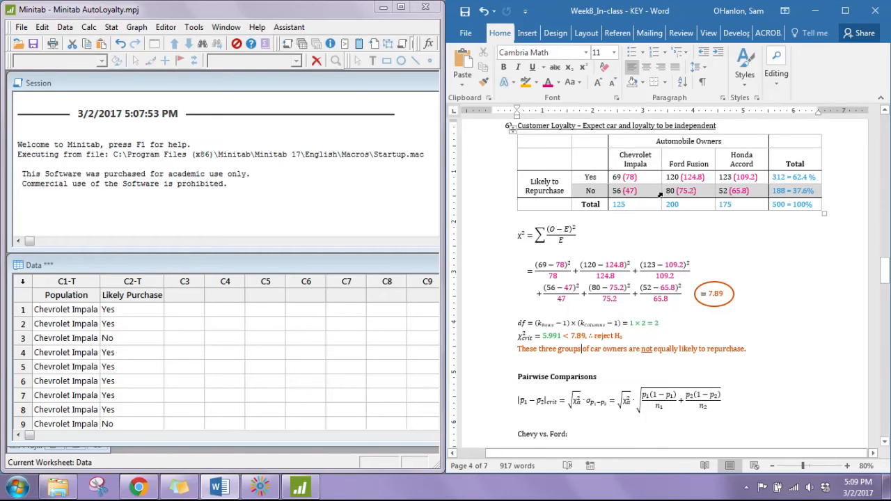
left_click(79, 312)
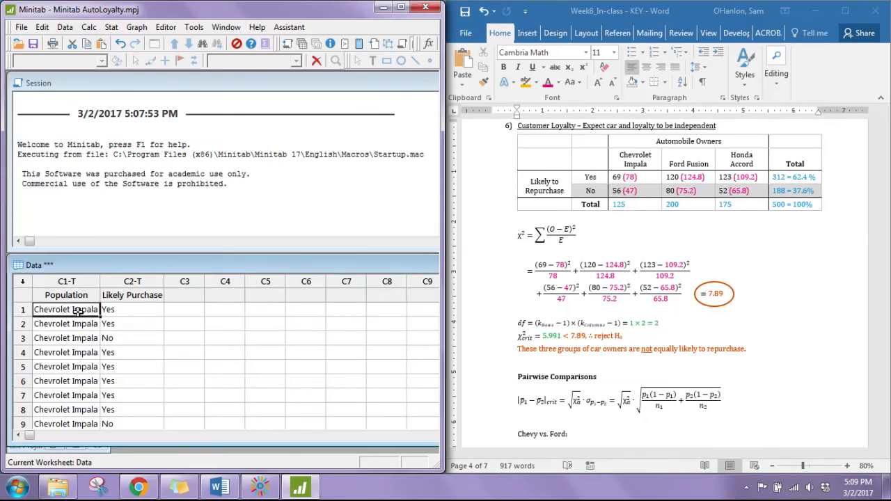
scroll(118, 340, "down", 5)
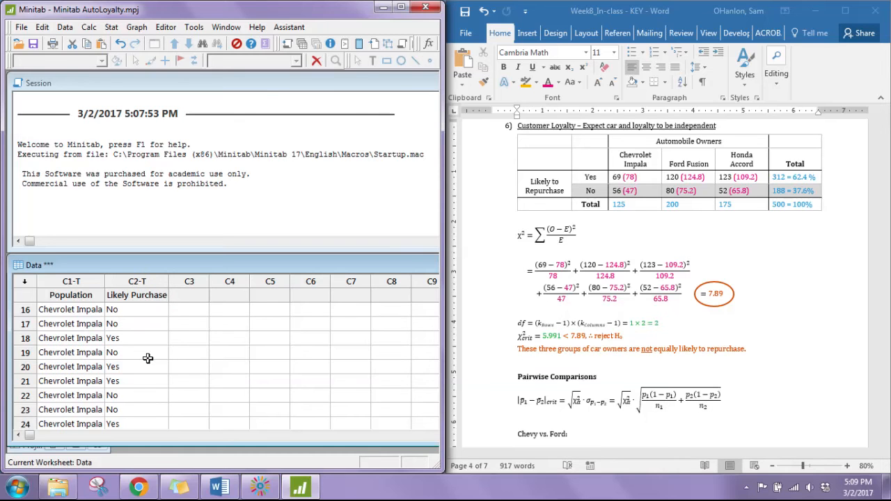
scroll(148, 358, "down", 4)
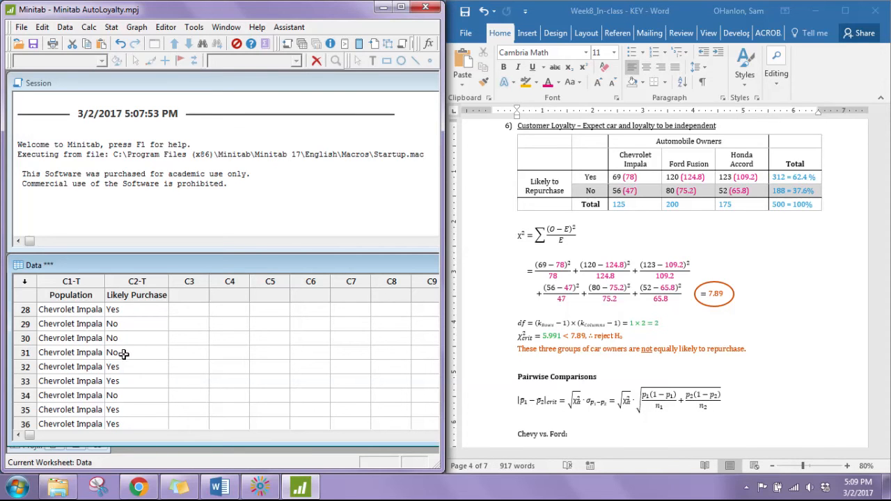
scroll(136, 380, "down", 4)
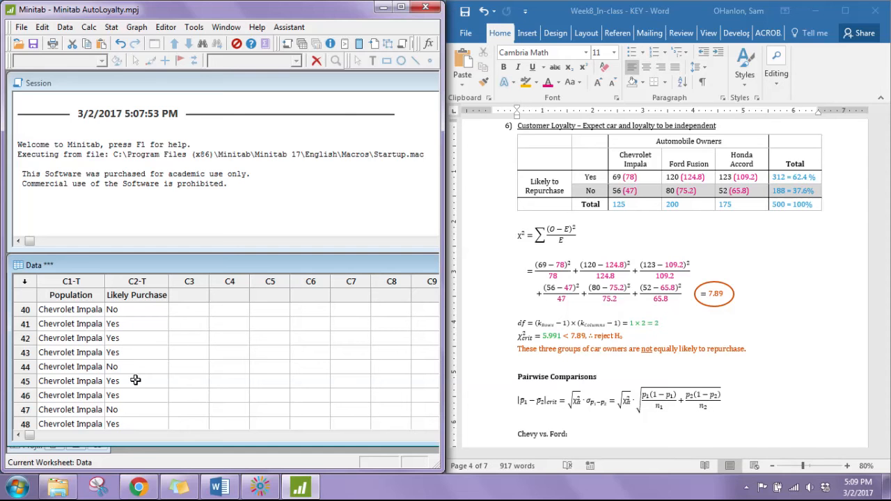
scroll(133, 383, "up", 13)
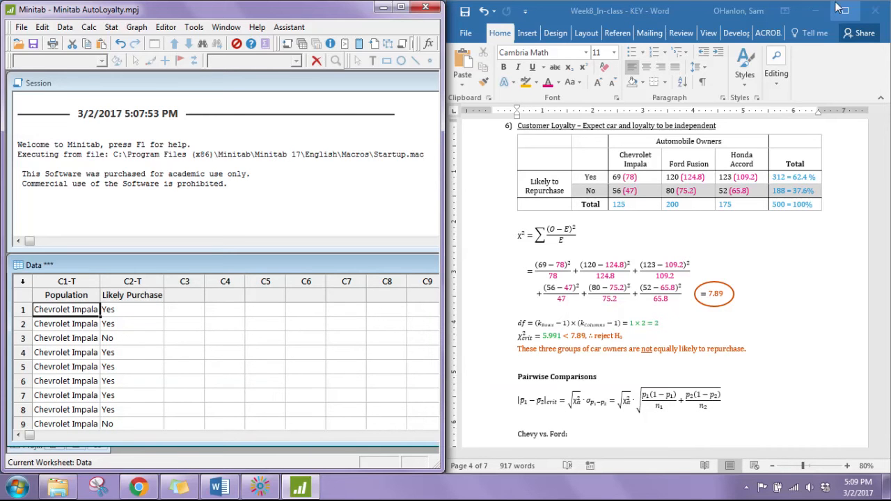
Step: Minimize the Word document and review the textbook's steps for Cross Tabulation and Chi-Square
left_click(815, 11)
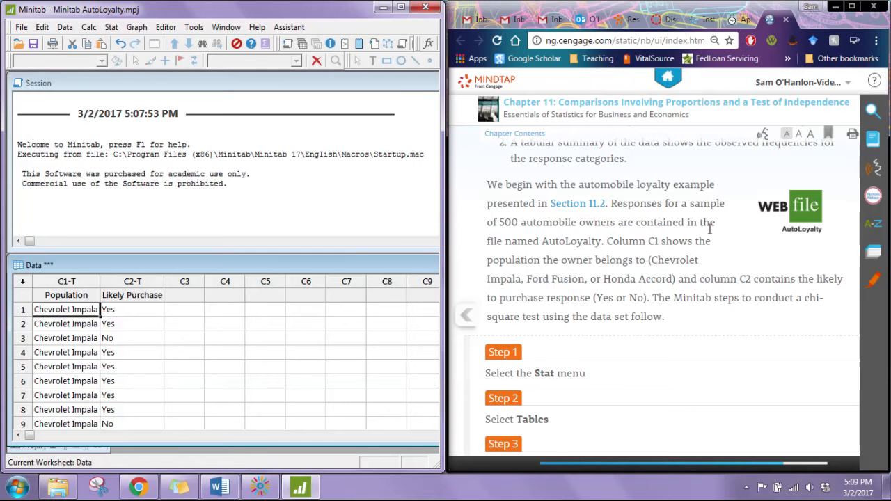
scroll(710, 230, "down", 1)
scroll(751, 224, "up", 1)
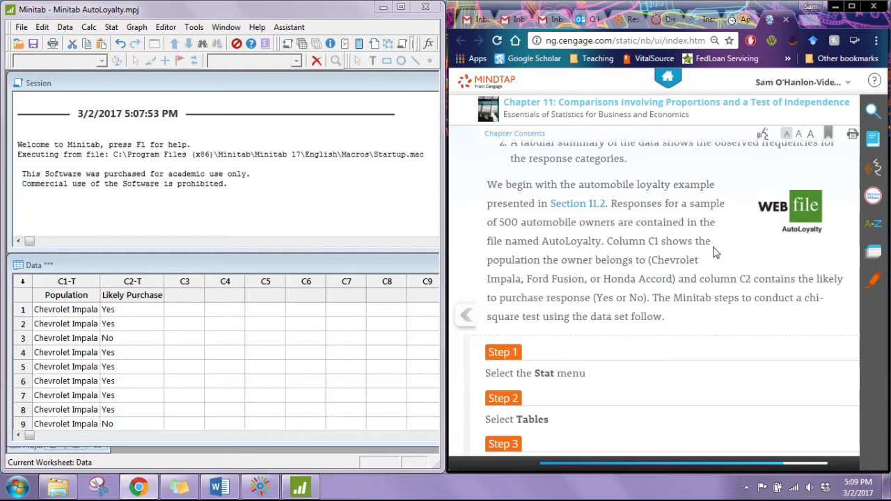
scroll(714, 249, "down", 4)
scroll(714, 249, "up", 1)
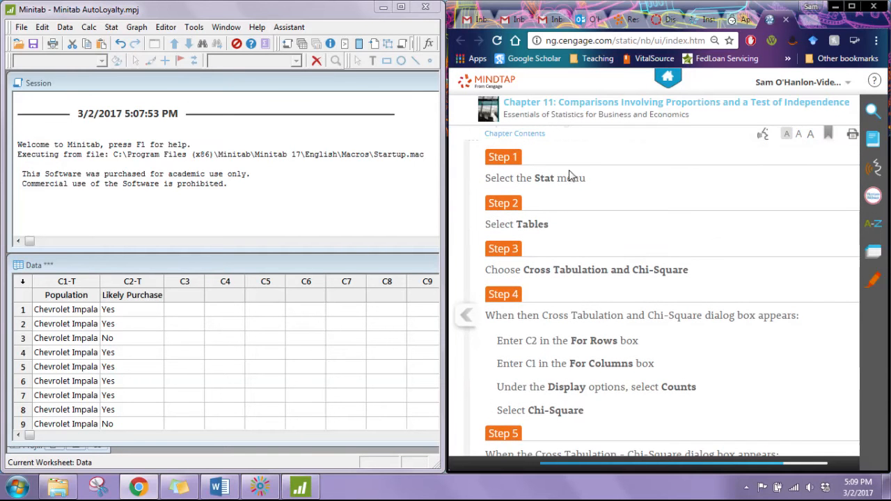
Step: Set up a Cross Tabulation and Chi-Square analysis on raw categorical data with Likely Purchase as rows and Population as columns
left_click(112, 27)
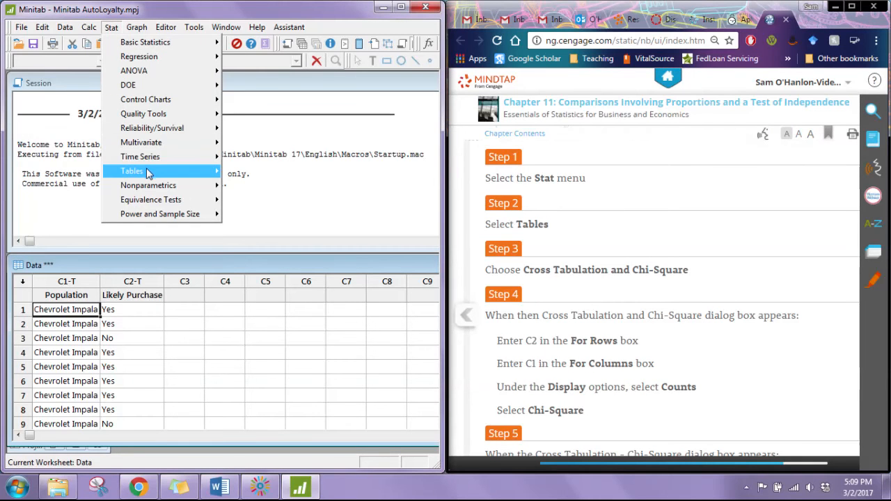
mouse_move(148, 172)
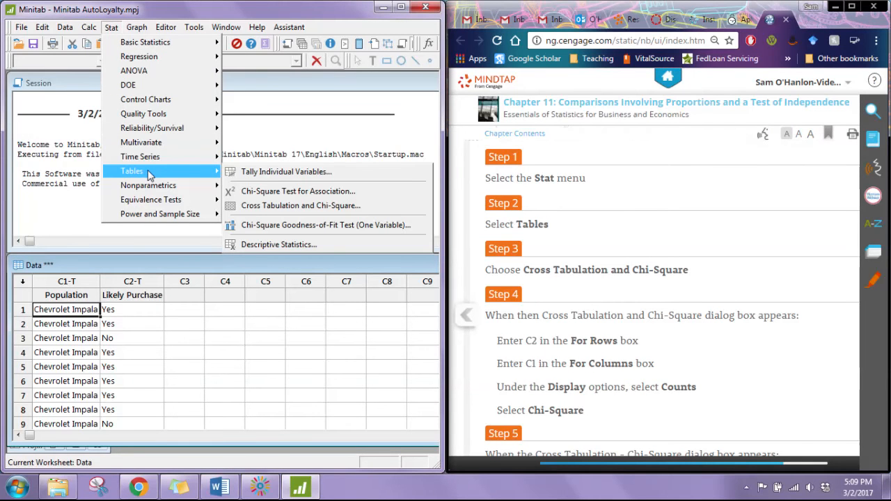
left_click(303, 206)
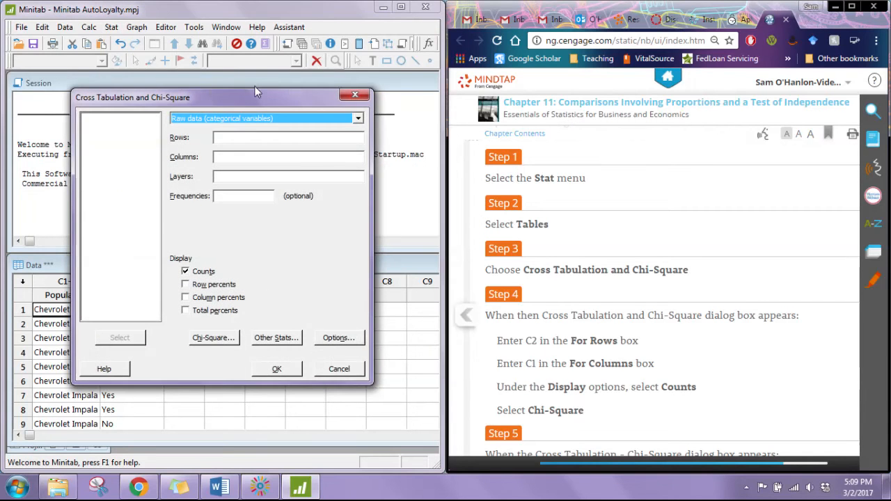
left_click_drag(255, 90, 316, 66)
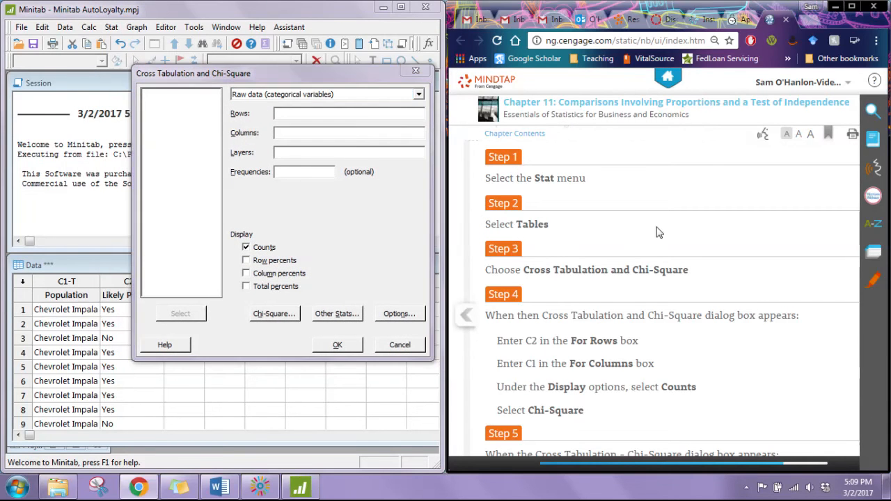
scroll(659, 233, "down", 4)
scroll(653, 230, "up", 2)
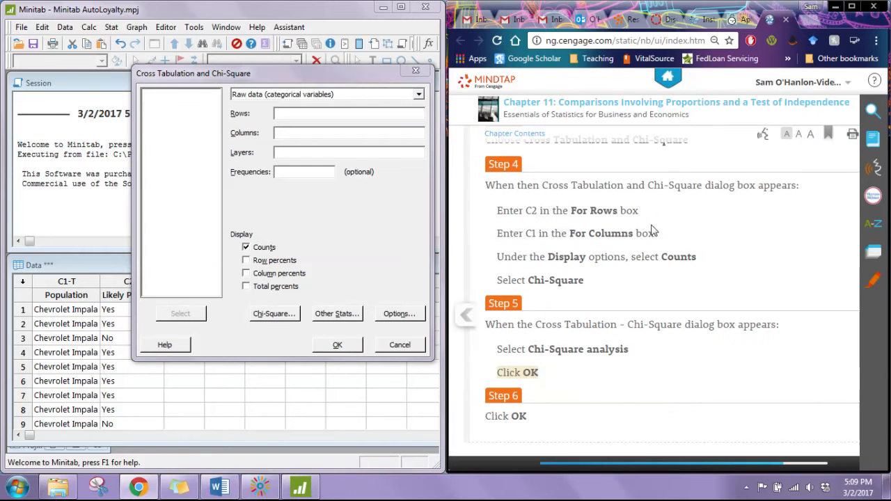
left_click(312, 97)
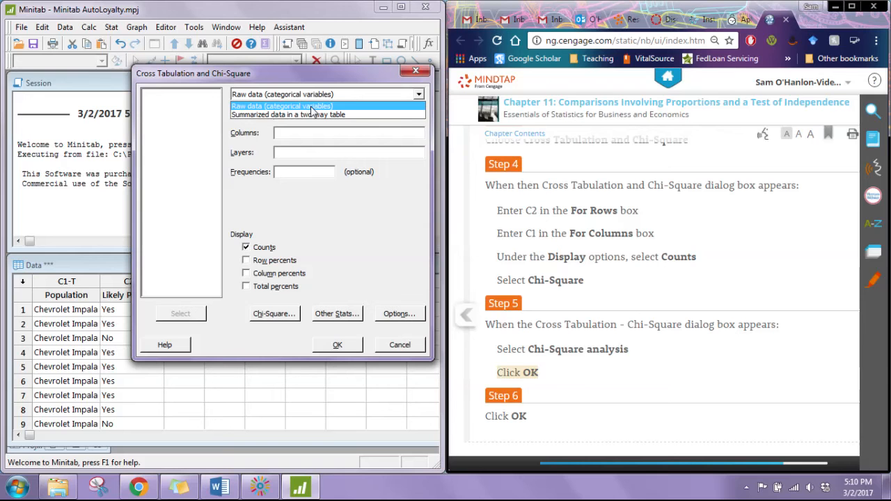
left_click(312, 107)
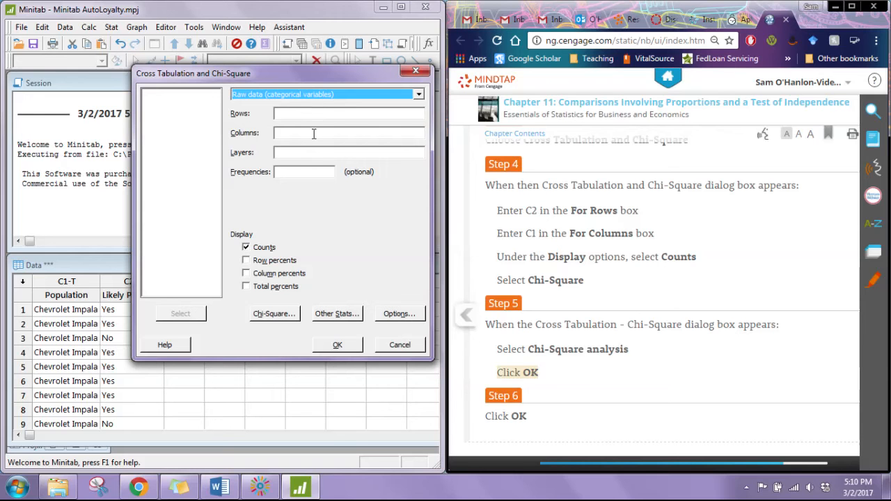
left_click(312, 113)
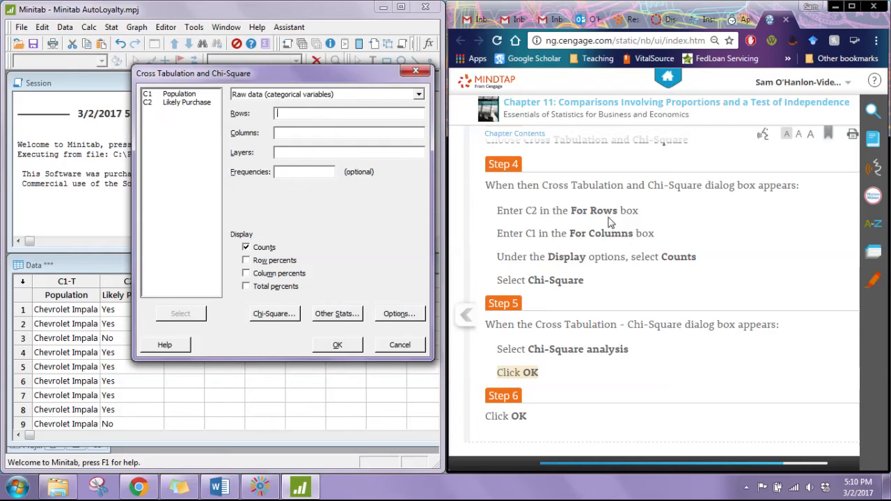
double_click(187, 103)
double_click(182, 94)
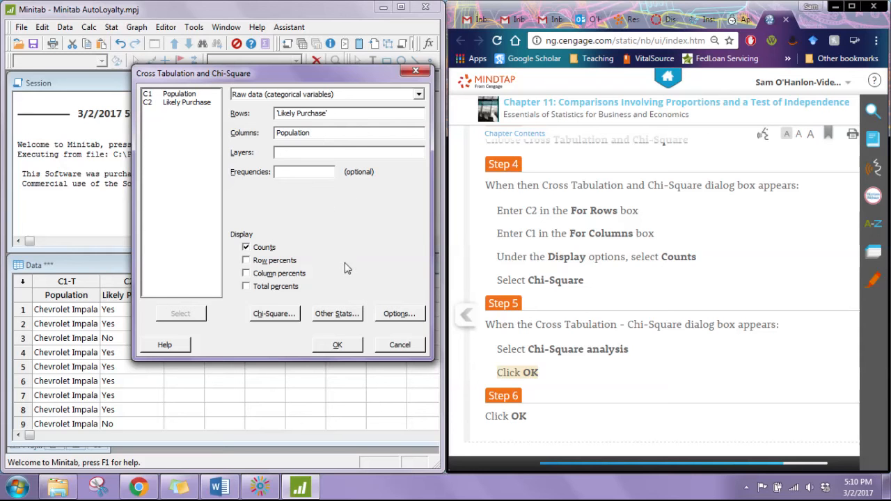
Step: Include the chi-square test and expected cell counts in the cross tabulation, and run the analysis
left_click(282, 318)
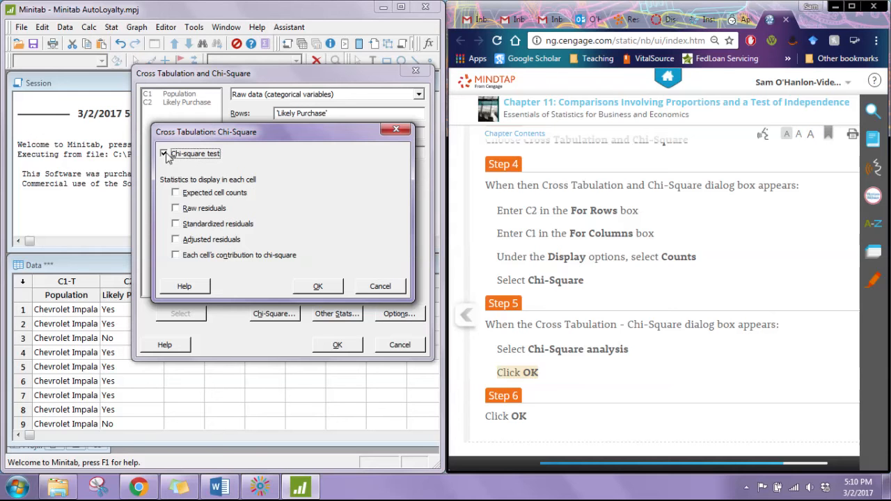
left_click(175, 195)
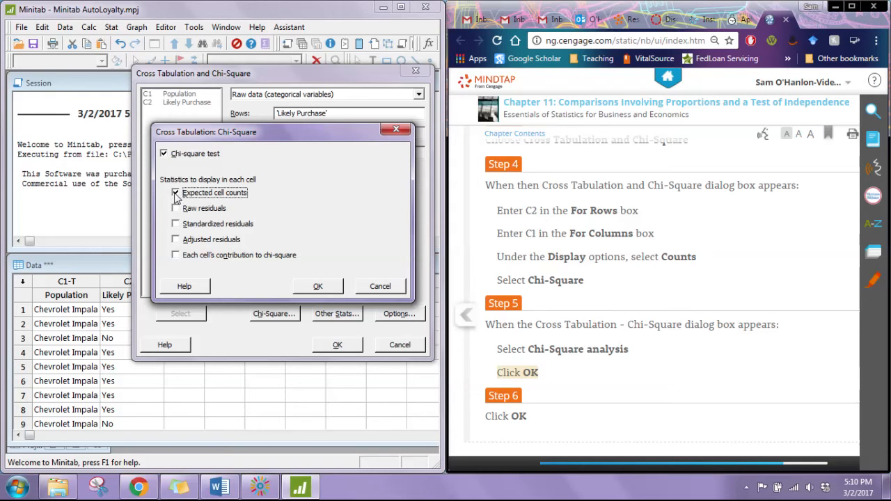
left_click(317, 286)
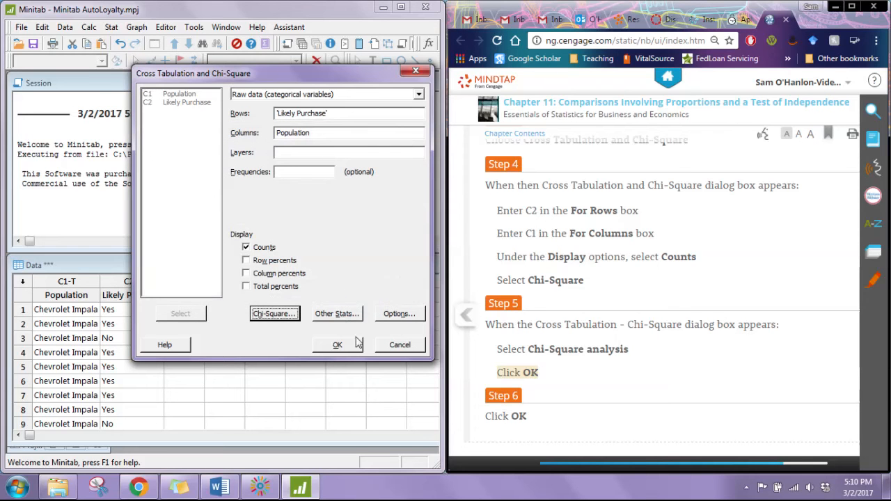
left_click(352, 344)
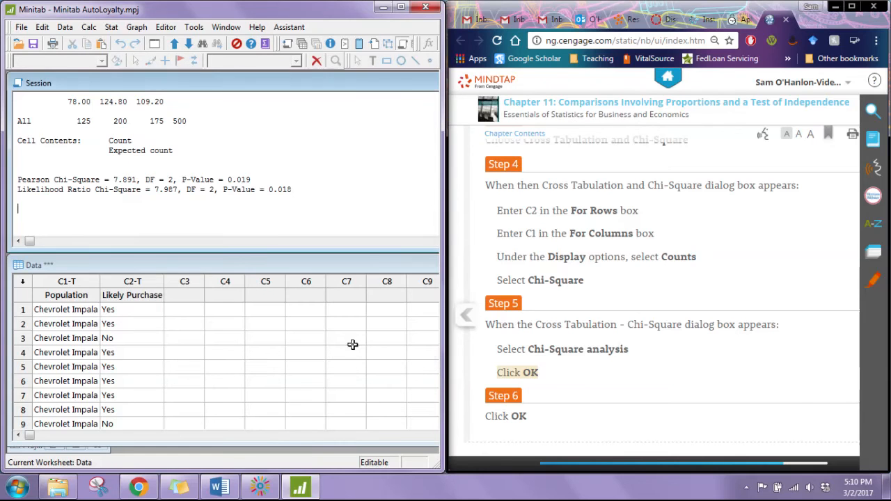
Step: Enlarge the Session window and examine the whole cross tabulation output
left_click_drag(271, 255, 272, 327)
scroll(279, 261, "up", 3)
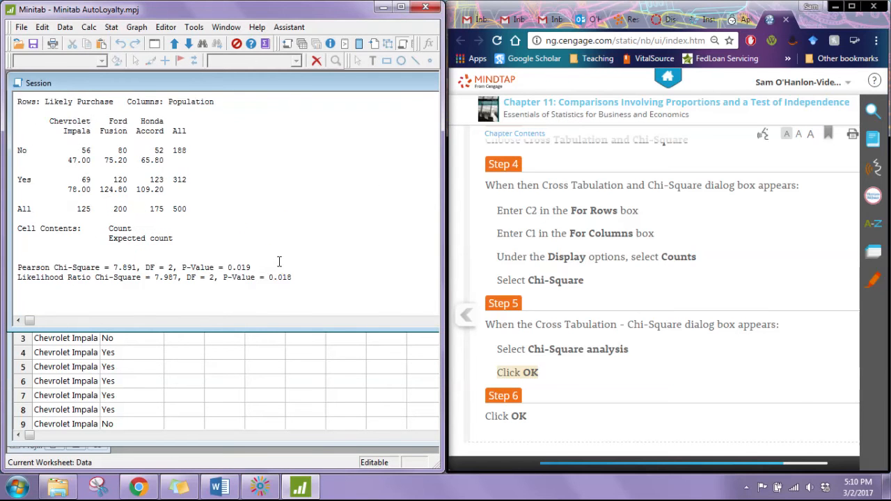
scroll(278, 261, "up", 1)
scroll(278, 261, "down", 1)
Step: Switch to the Week8_In-class - KEY document in Word and compare its observed and expected counts with the Session output
left_click(236, 486)
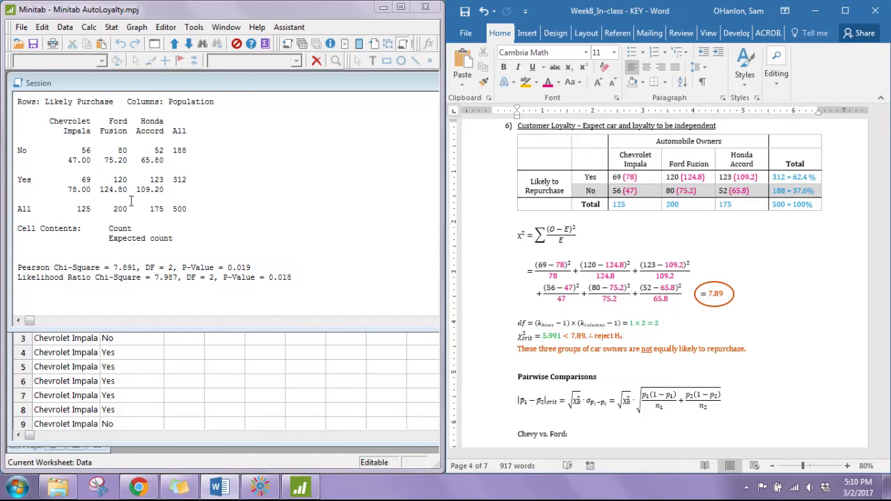
double_click(84, 180)
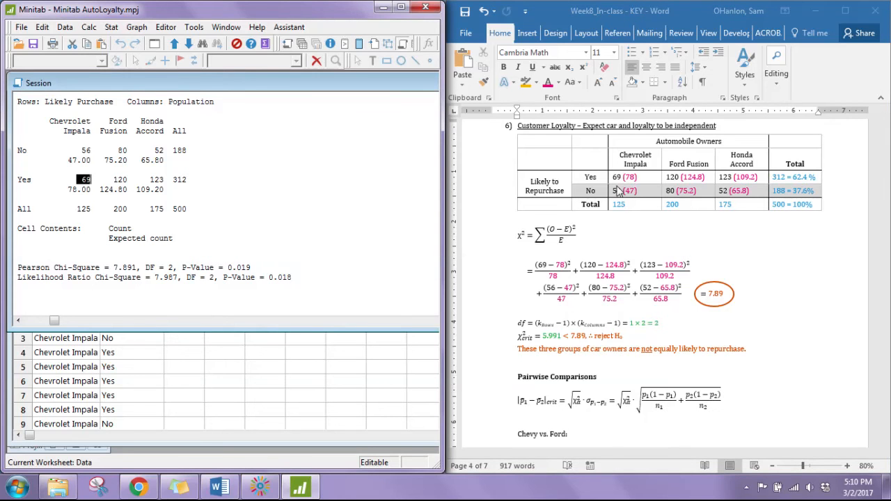
left_click_drag(62, 189, 91, 189)
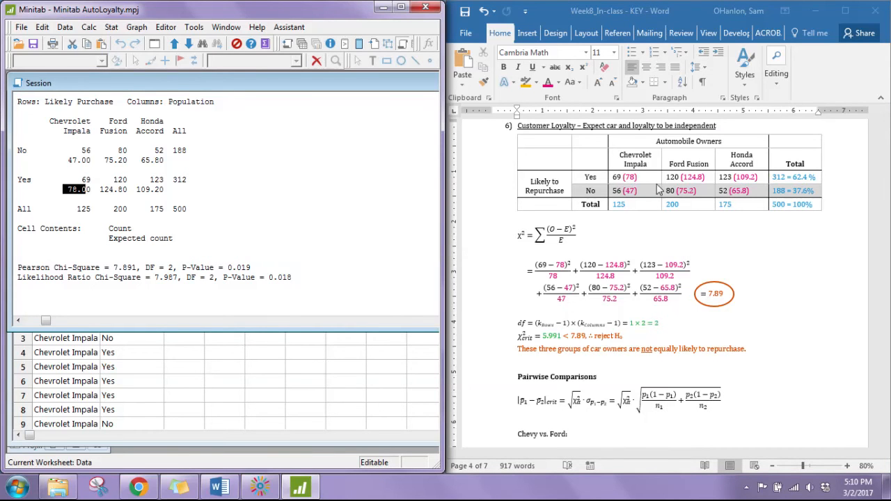
left_click(94, 178)
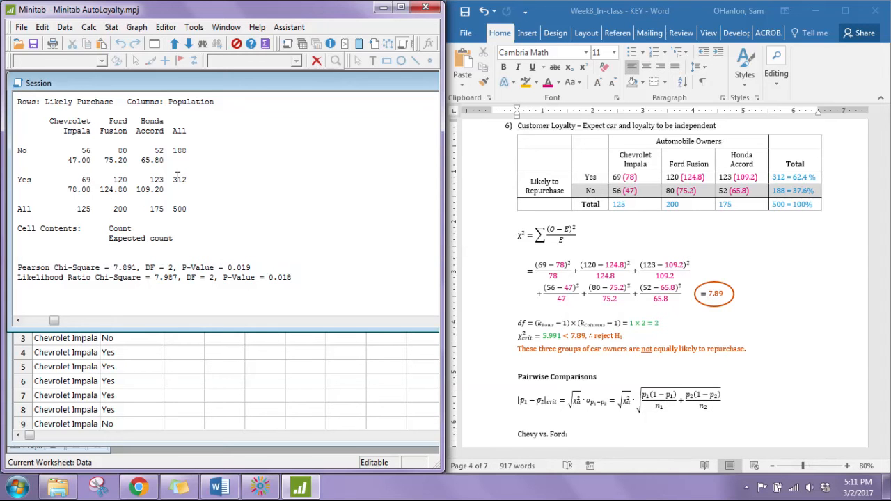
left_click(129, 180)
left_click(165, 180)
Step: Check the degrees of freedom, Pearson chi-square and p-value in the Session output against the Word answer key
left_click_drag(141, 268, 175, 266)
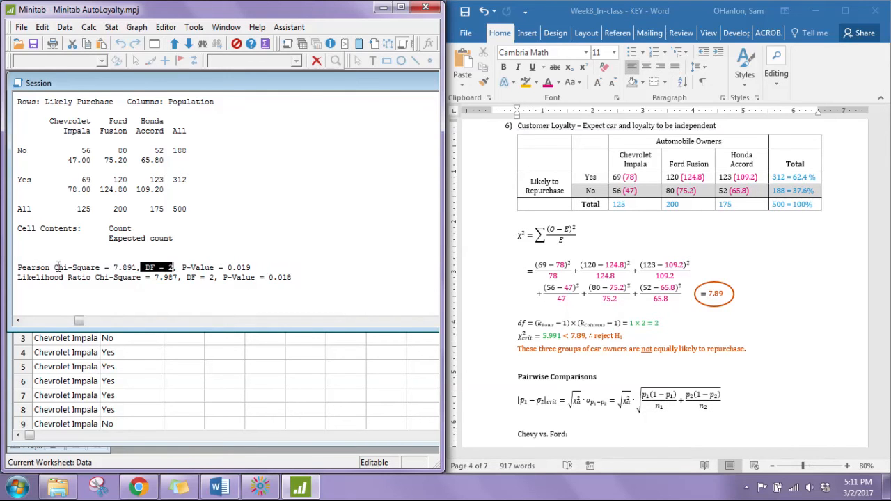
left_click_drag(54, 268, 138, 269)
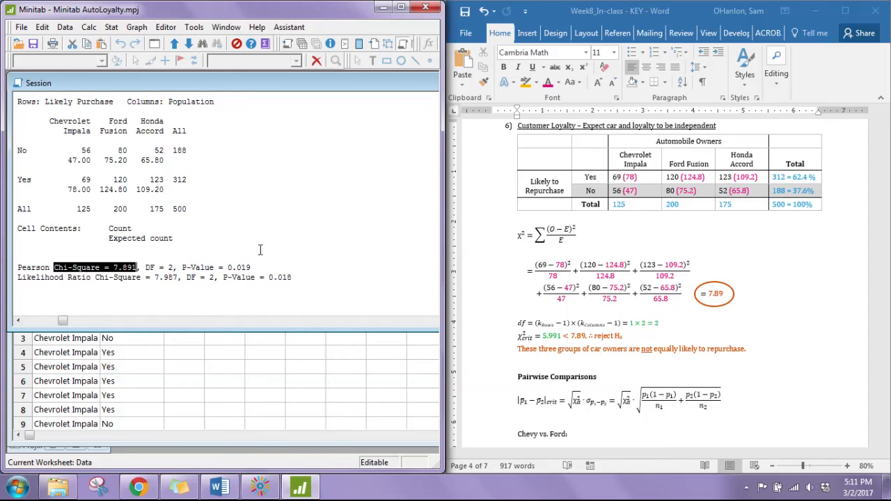
left_click_drag(223, 278, 294, 278)
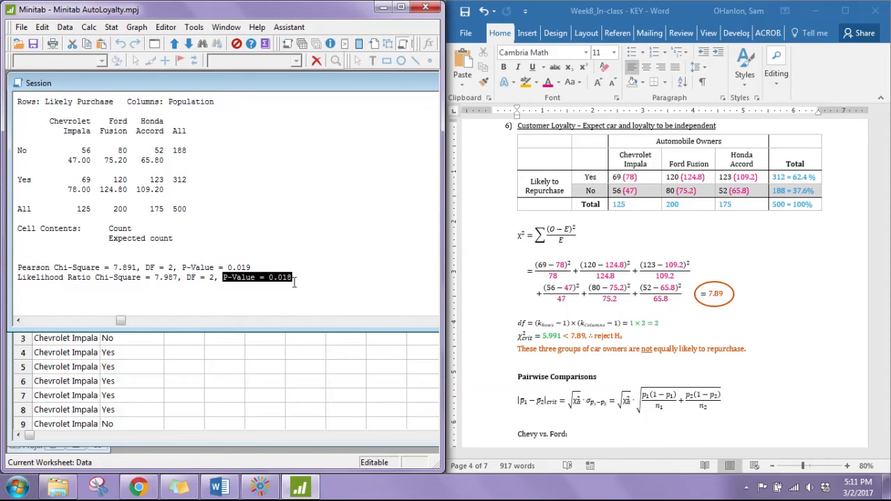
left_click(334, 279)
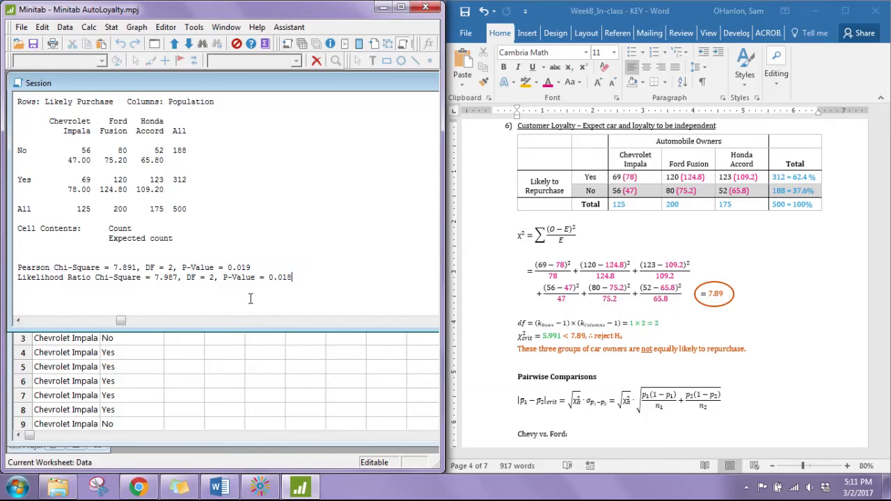
Step: Shrink the Session window, minimize Word, and read the textbook's instructions for testing an already tabulated summary of observed frequencies
left_click_drag(237, 331, 258, 252)
left_click(814, 10)
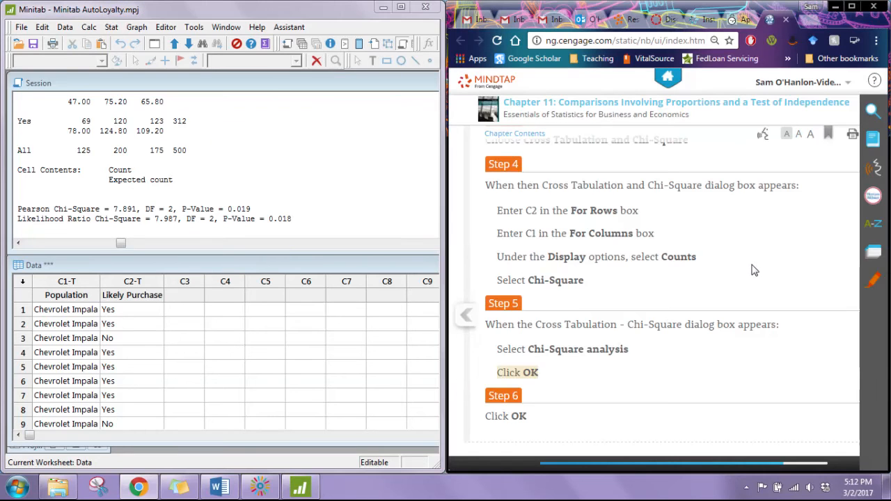
scroll(751, 272, "down", 3)
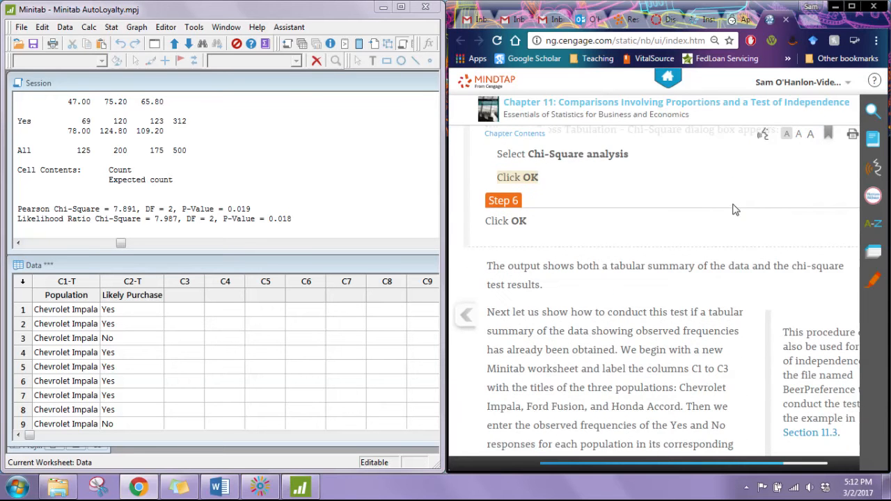
scroll(734, 206, "down", 1)
scroll(724, 194, "down", 1)
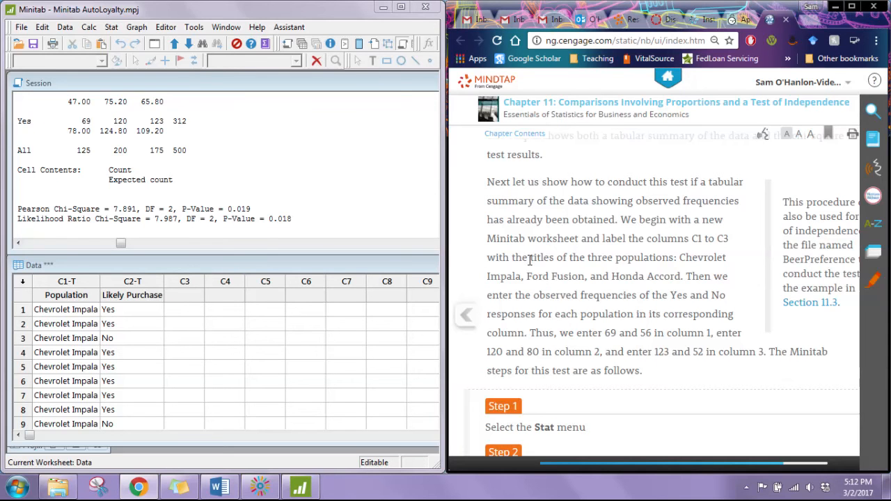
Step: Create a new Minitab worksheet and position it directly below the Session window, over the Data worksheet
left_click(22, 27)
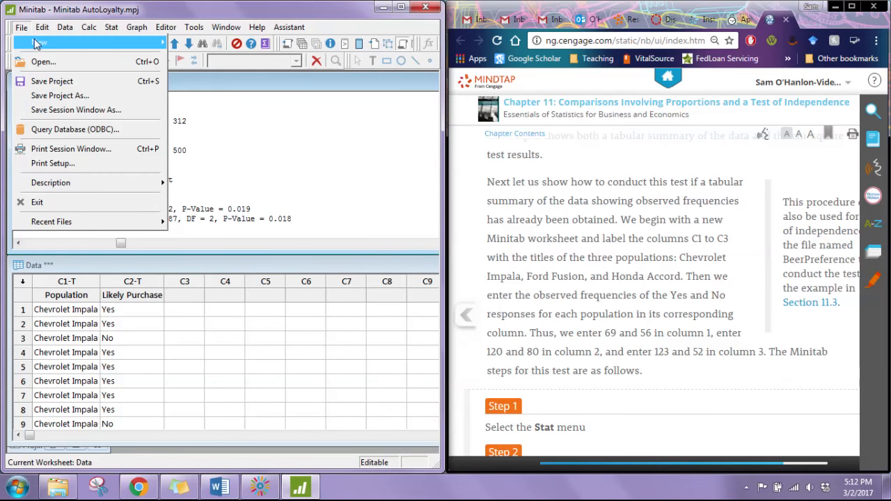
mouse_move(34, 40)
left_click(203, 57)
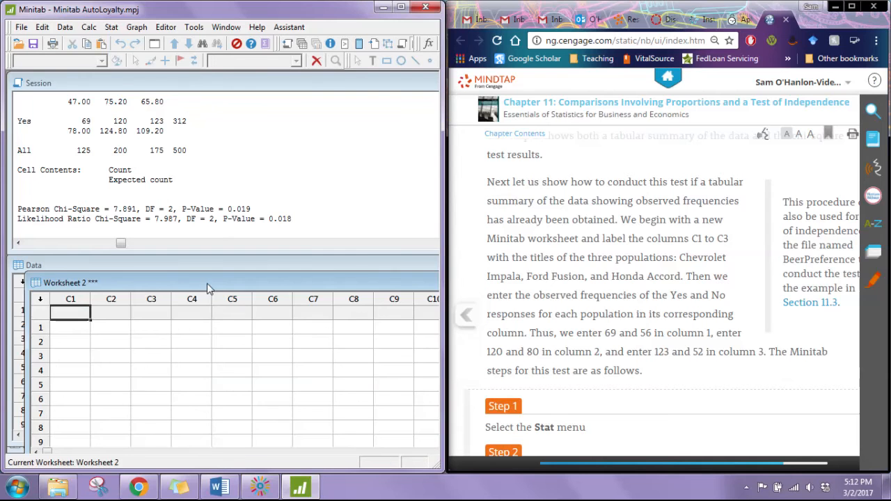
left_click_drag(206, 283, 188, 268)
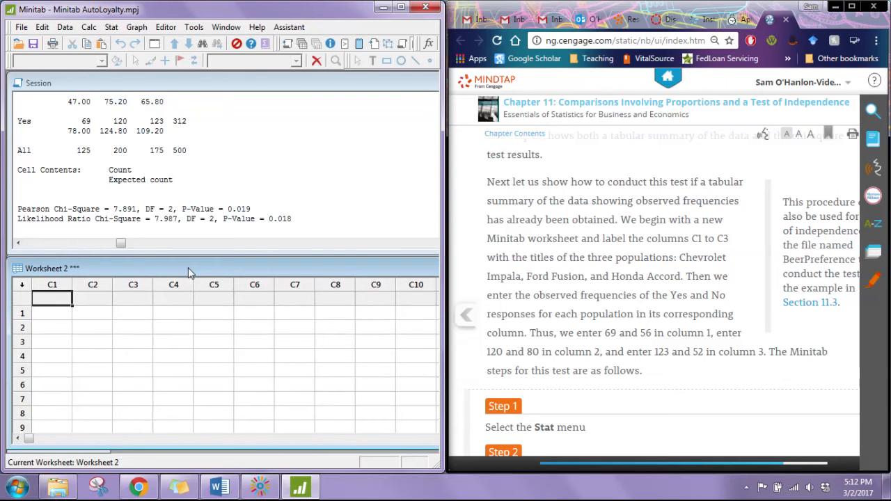
left_click(53, 285)
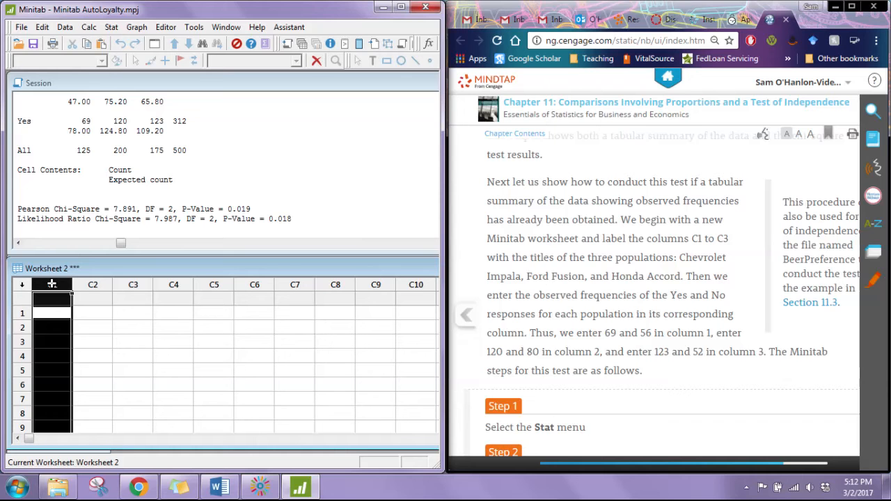
type("C")
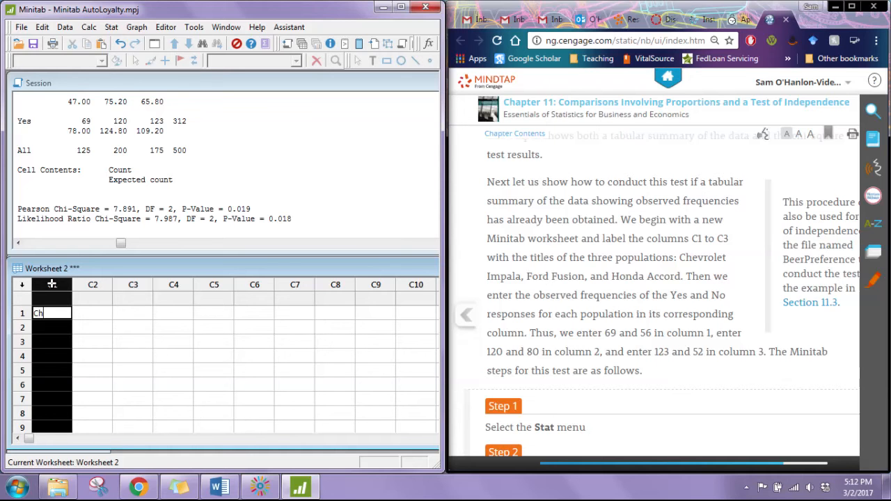
key("BackSpace")
left_click(90, 368)
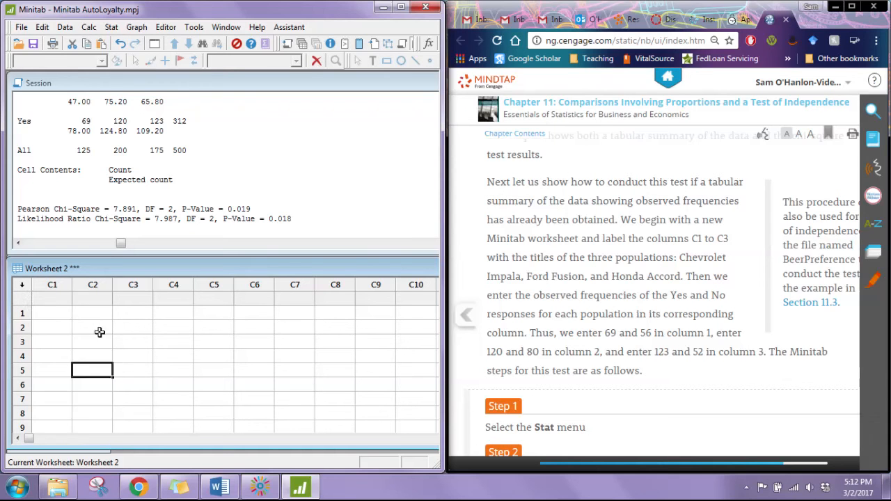
Step: Label the new worksheet's columns C1 to C3 as Chevrolet Impala, Ford Fusion and Honda Accord
left_click(53, 297)
type("Ch")
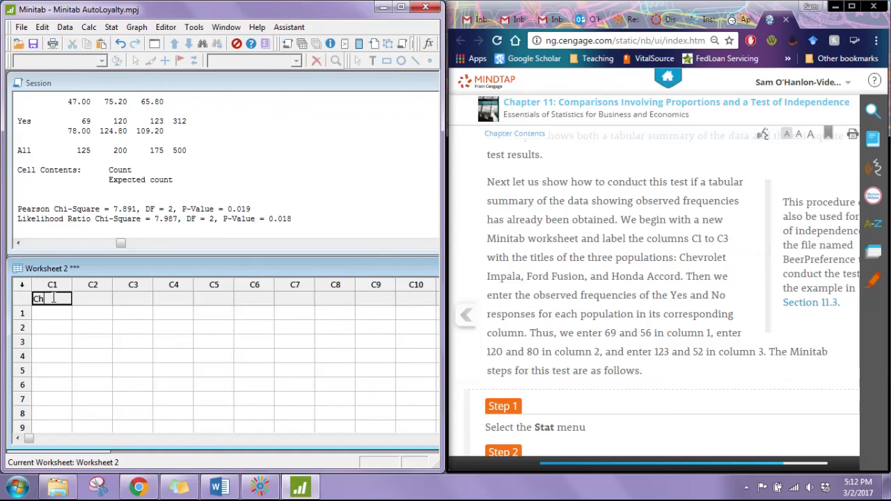
type("evrolet Impala")
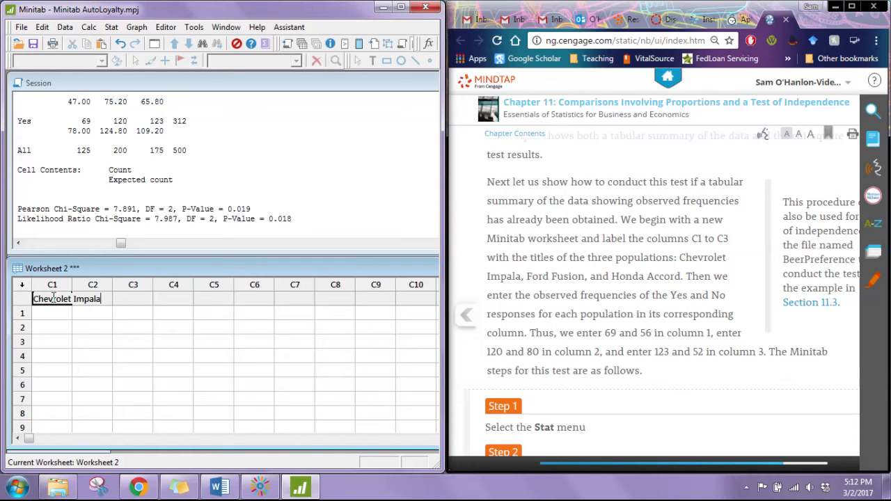
key("Tab")
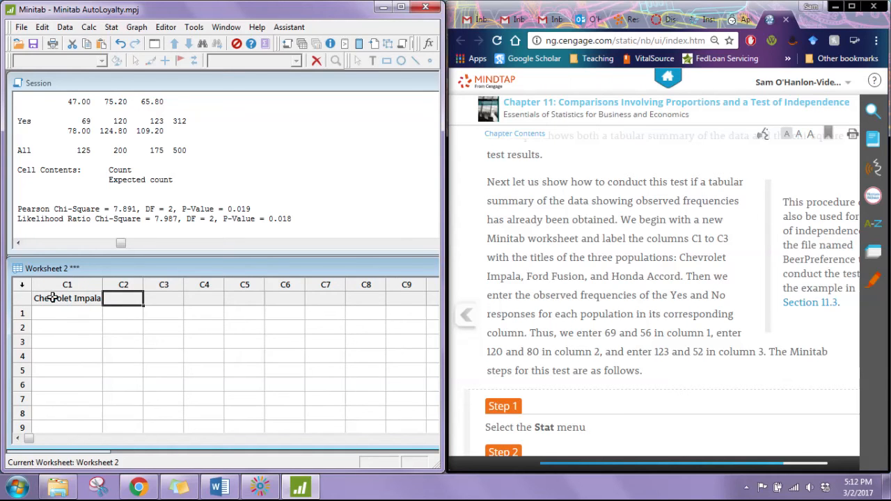
type("Ford")
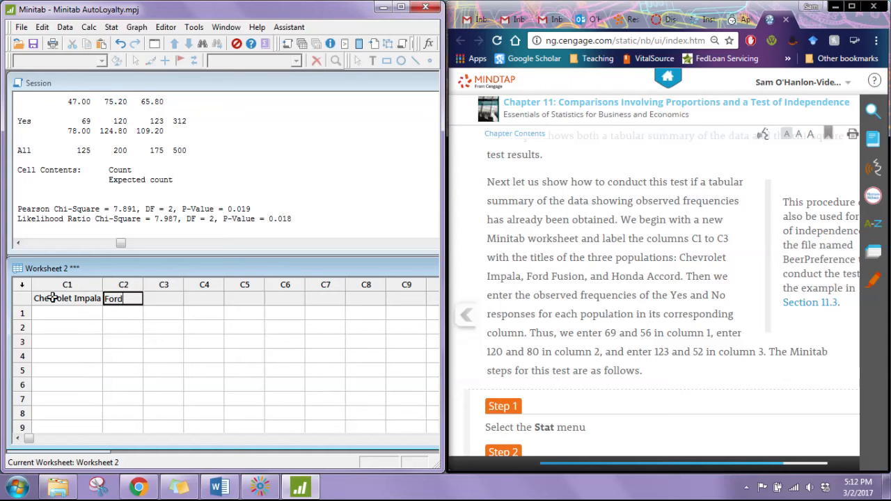
type(" Fusion")
key("Tab")
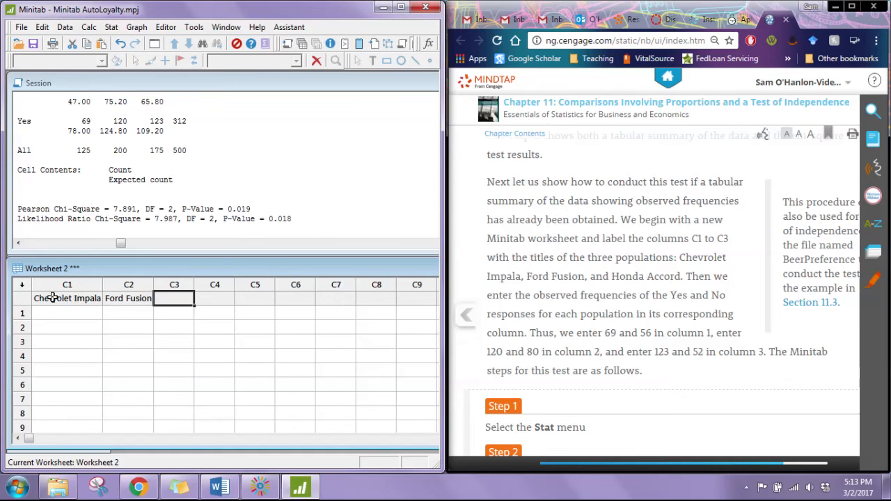
type("Honda ")
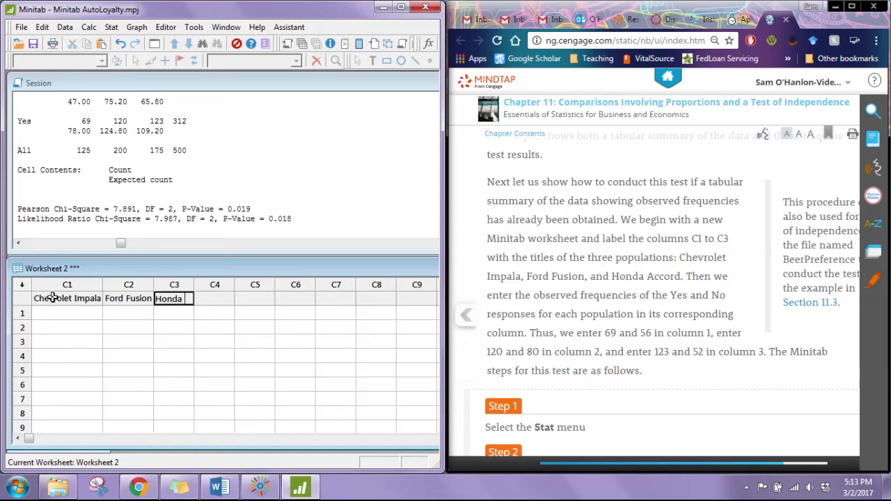
type("Accord")
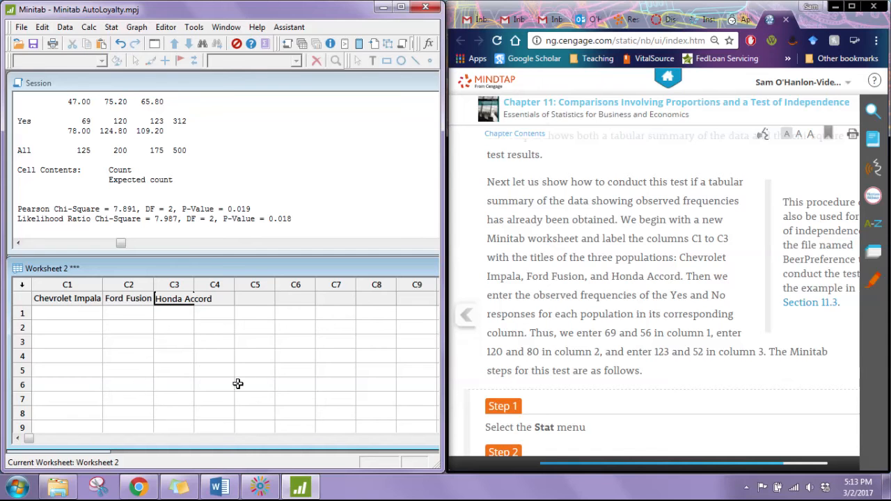
left_click(71, 332)
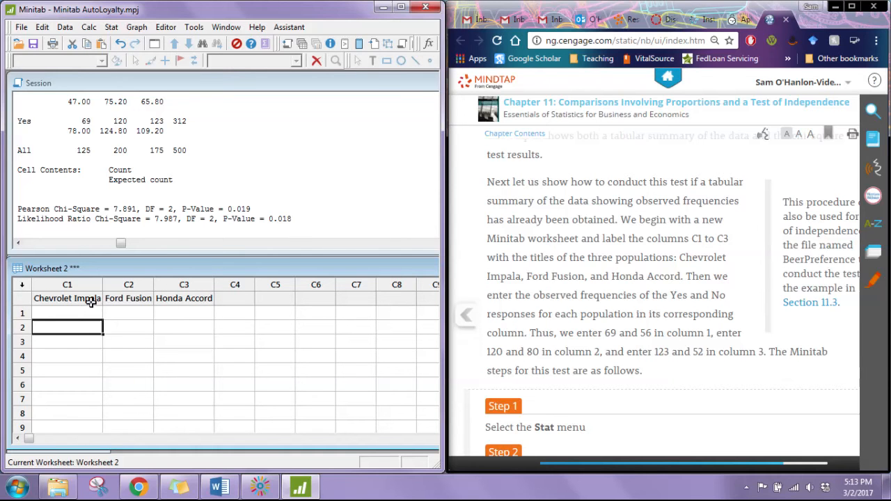
Step: Insert an empty column before the Chevrolet Impala column for the row labels
left_click(66, 284)
right_click(64, 285)
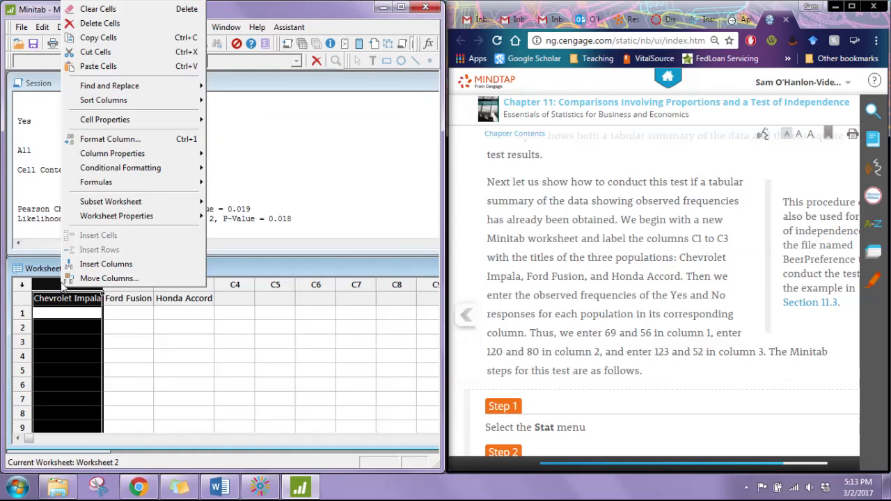
left_click(98, 265)
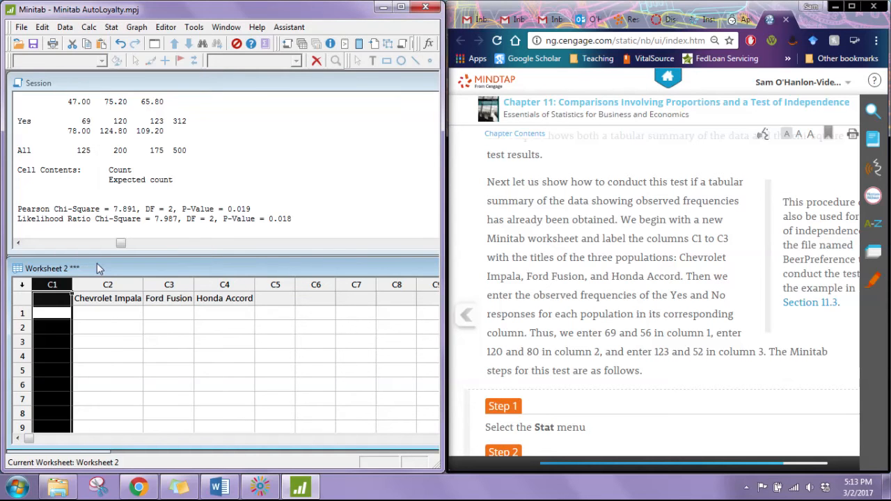
left_click(96, 342)
left_click(51, 299)
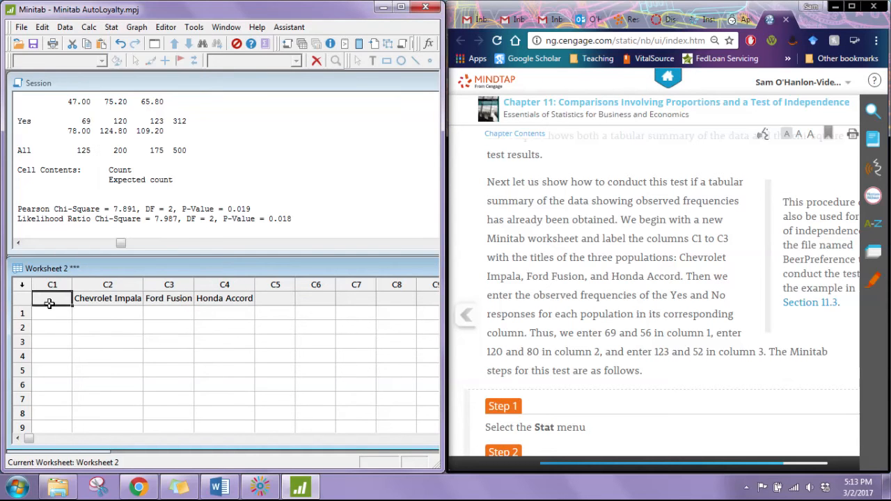
Step: Enter the row labels Yes and No in rows 1 and 2 of the empty first column
left_click(50, 312)
type("Yes")
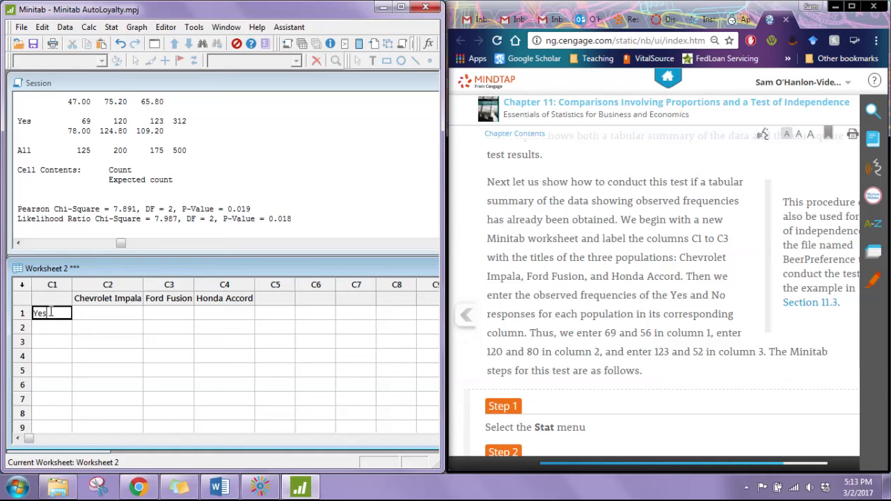
key("Return")
type("No")
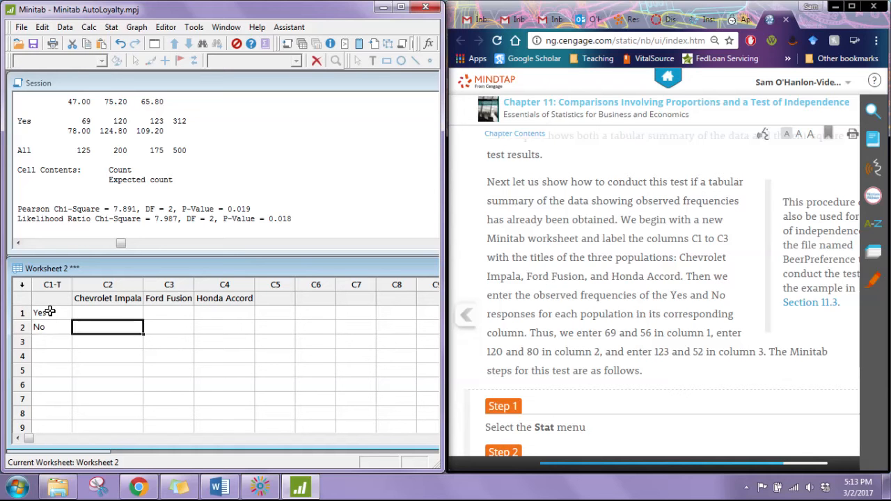
Step: Enter the observed Yes counts from the Session output in row 1: 69 for Chevrolet Impala, 120 for Ford Fusion and 123 for Honda Accord
key("Up")
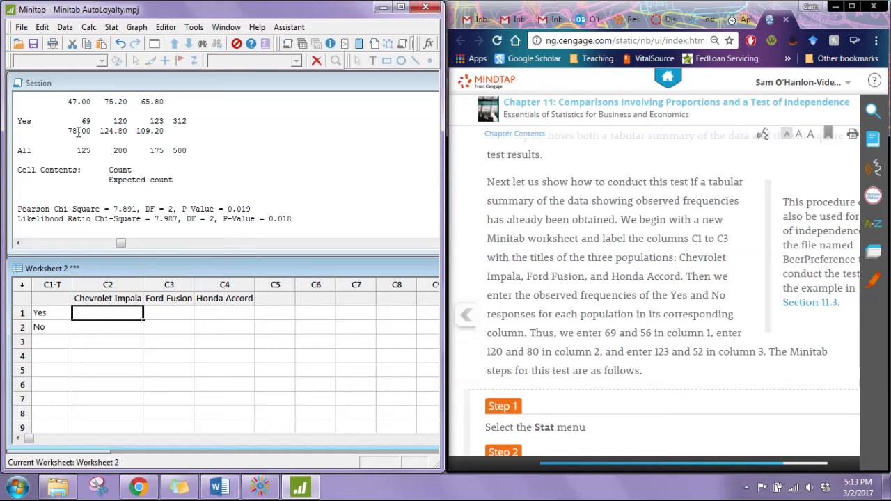
left_click_drag(21, 173, 121, 168)
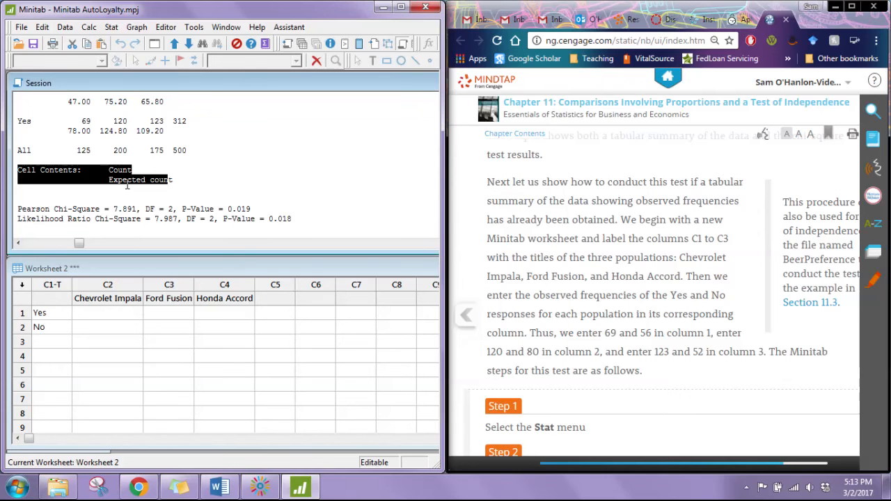
double_click(86, 121)
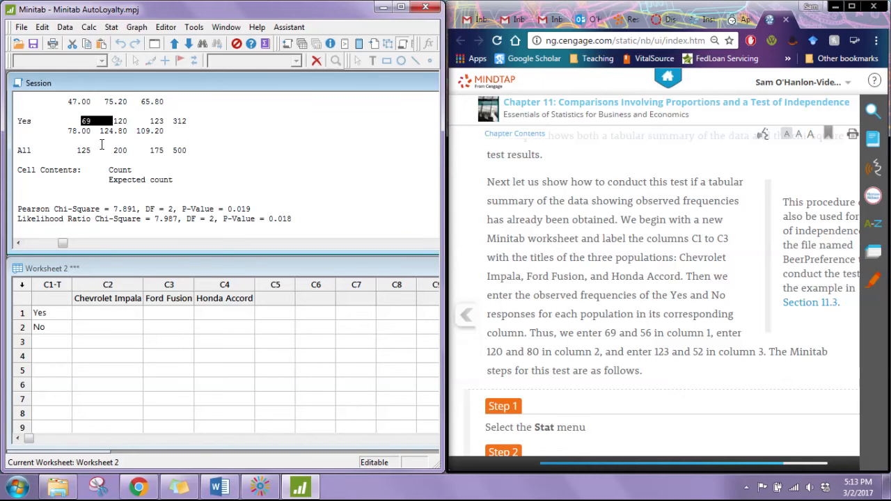
left_click(91, 314)
type("6")
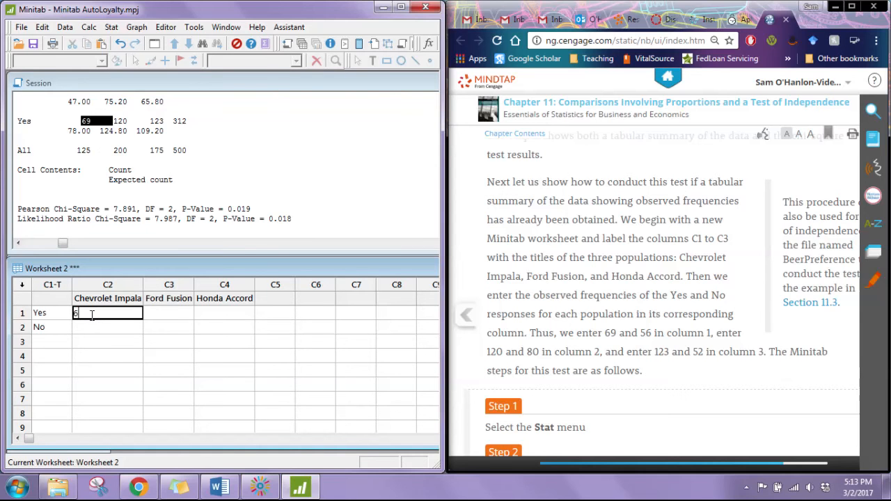
type("9")
key("Tab")
type("12")
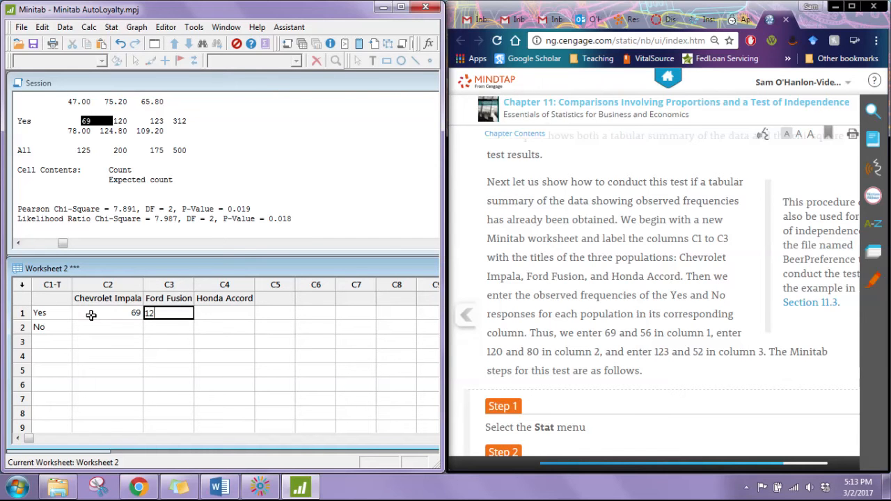
type("0")
key("Tab")
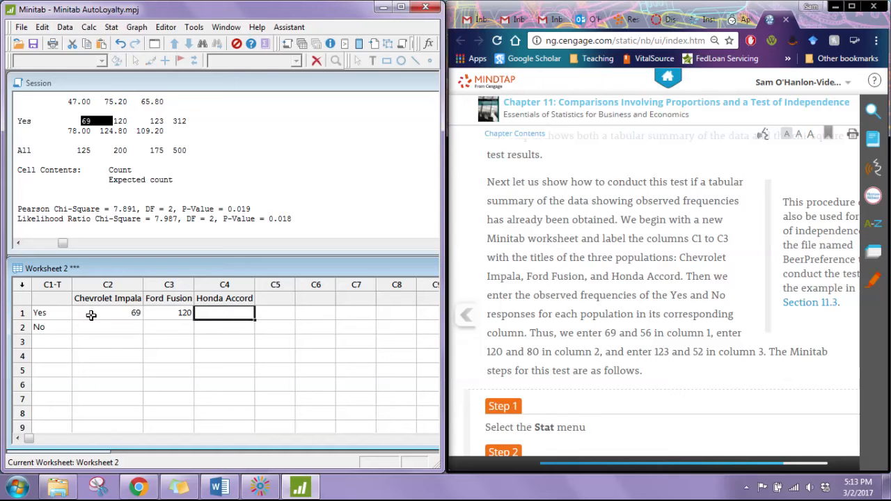
type("123")
key("Return")
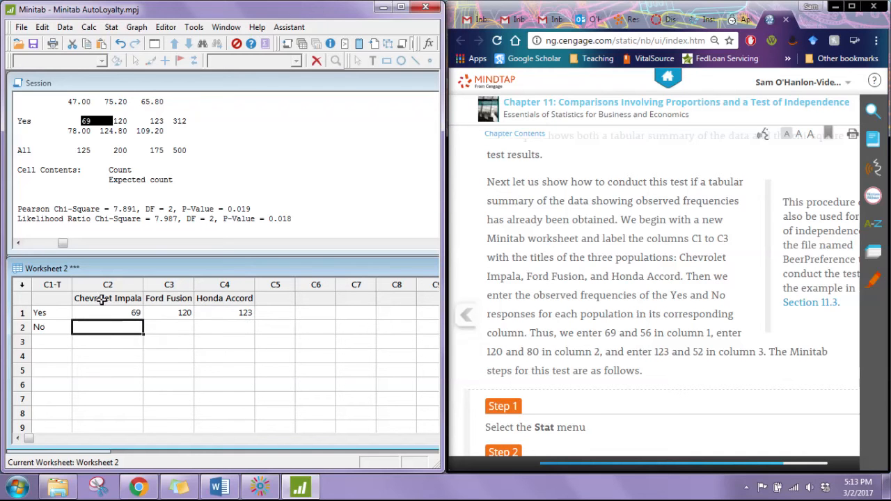
Step: Enter the observed No counts from the Session output in row 2: 56 for Chevrolet Impala, 80 for Ford Fusion and 52 for Honda Accord
scroll(195, 144, "up", 1)
left_click(194, 144)
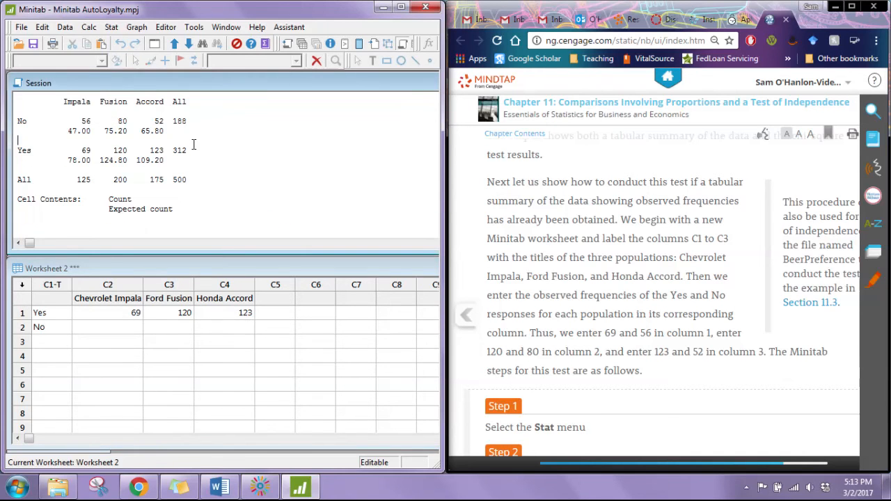
left_click(132, 326)
type("56")
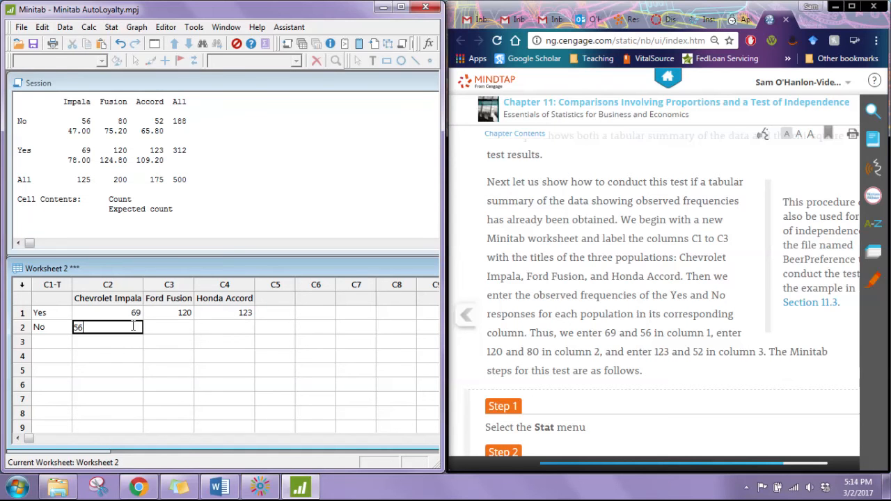
key("Tab")
type("80")
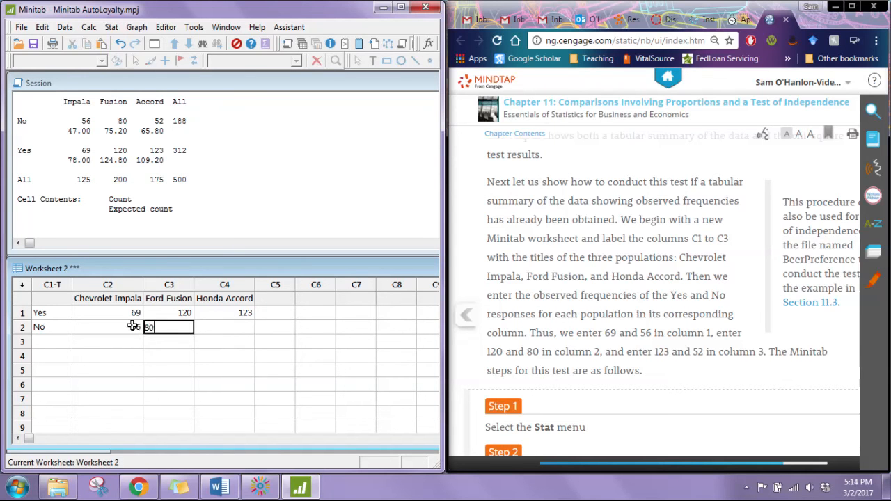
key("Tab")
type("5")
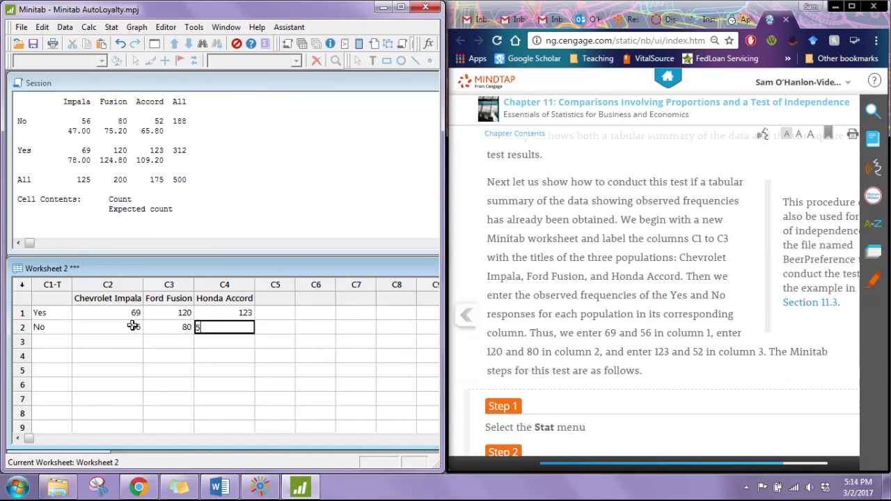
key("Return")
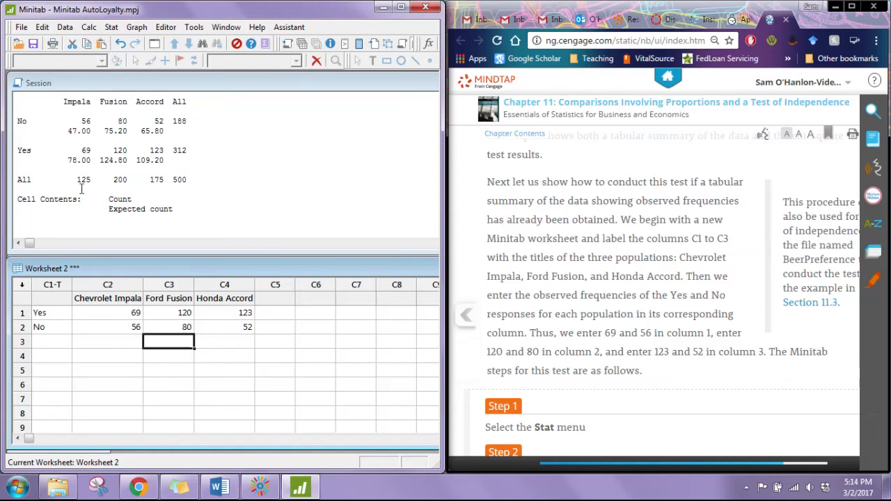
Step: Check the frequency table in the Word answer key, and return to the textbook in Chrome to read the two-way table test steps
left_click(219, 487)
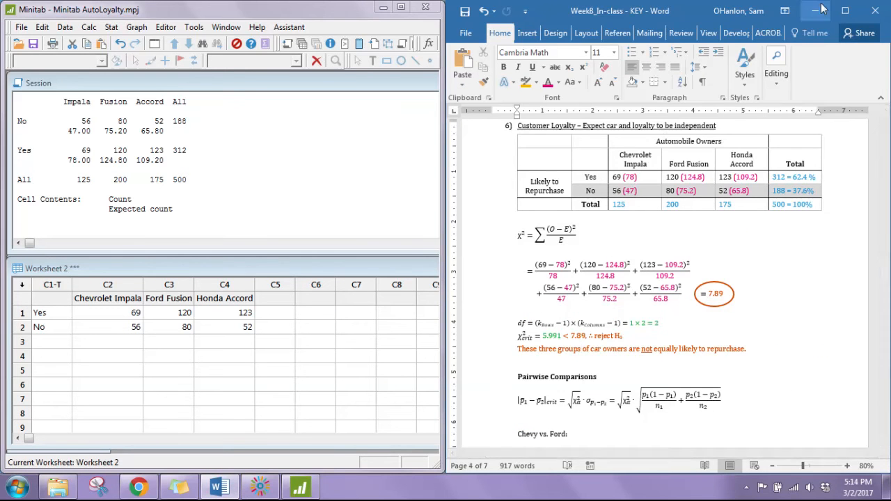
key("alt+Tab")
scroll(625, 298, "down", 5)
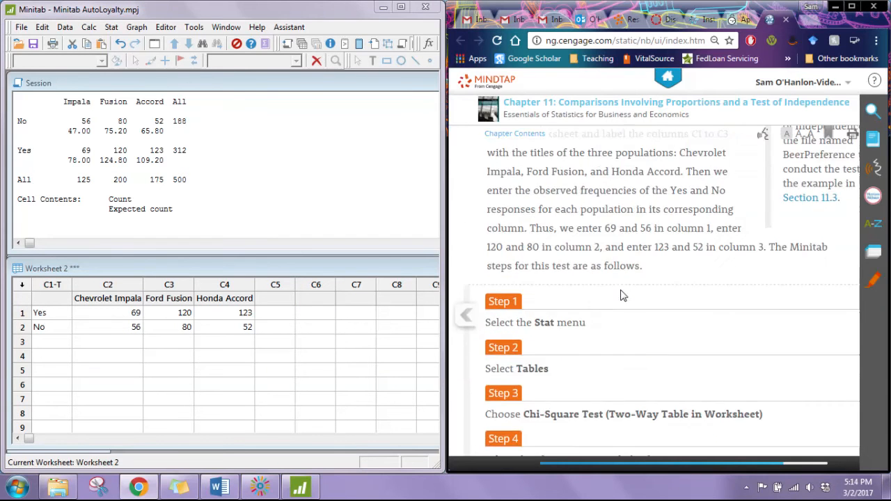
Step: Open Chi-Square Test for Association, move its dialog clear of the worksheet data, and set the input to Summarized data in a two-way table
left_click(111, 28)
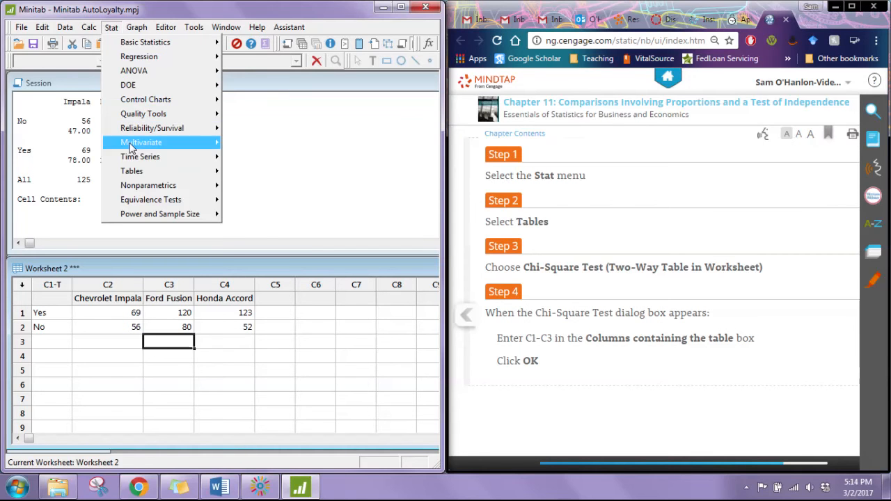
mouse_move(129, 173)
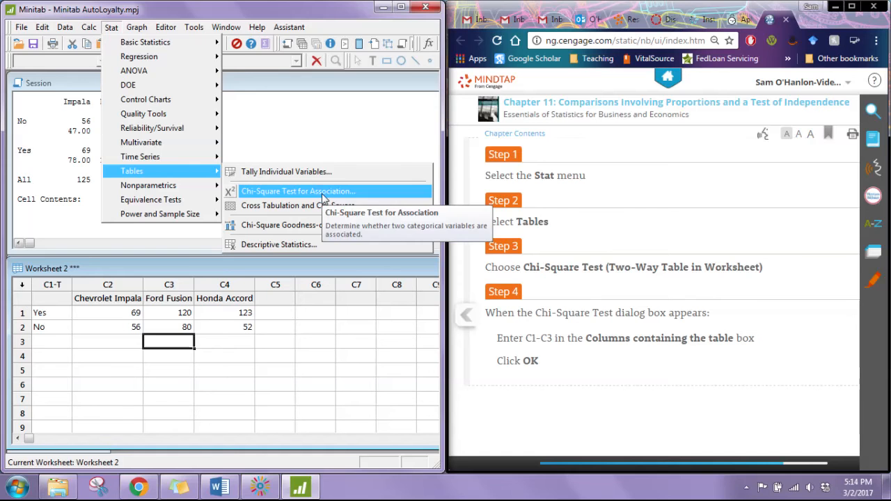
left_click(298, 191)
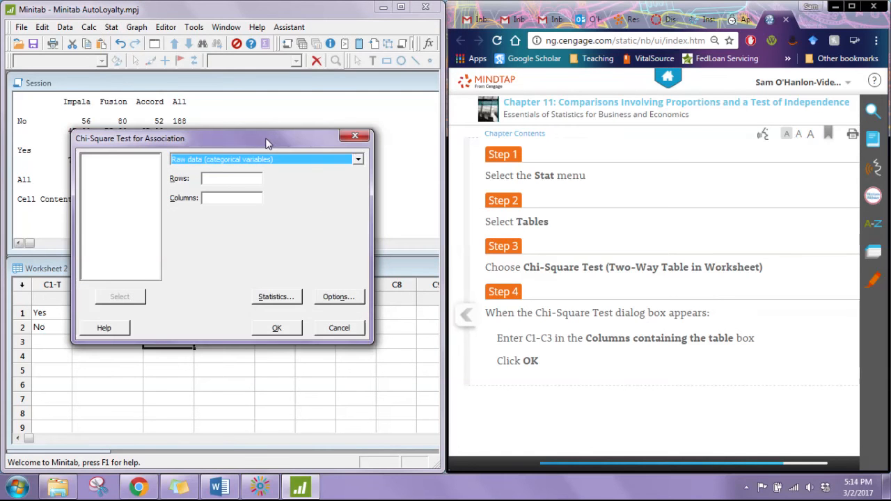
left_click_drag(266, 142, 321, 47)
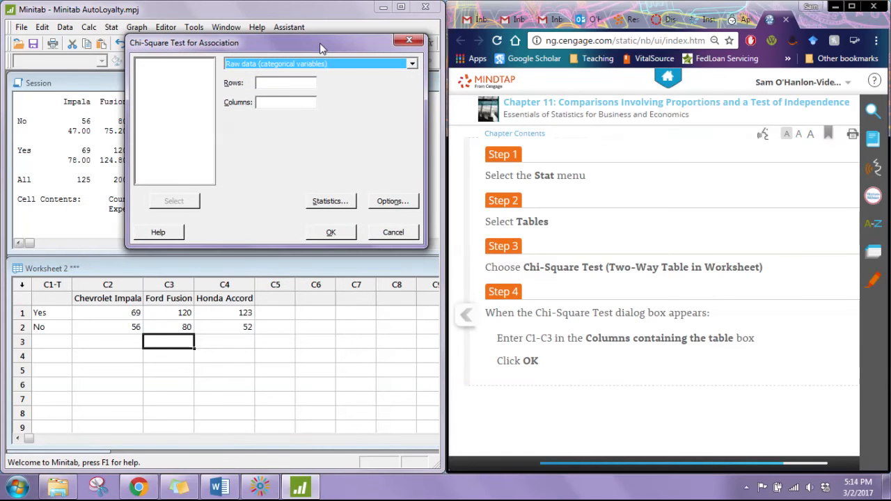
left_click(293, 65)
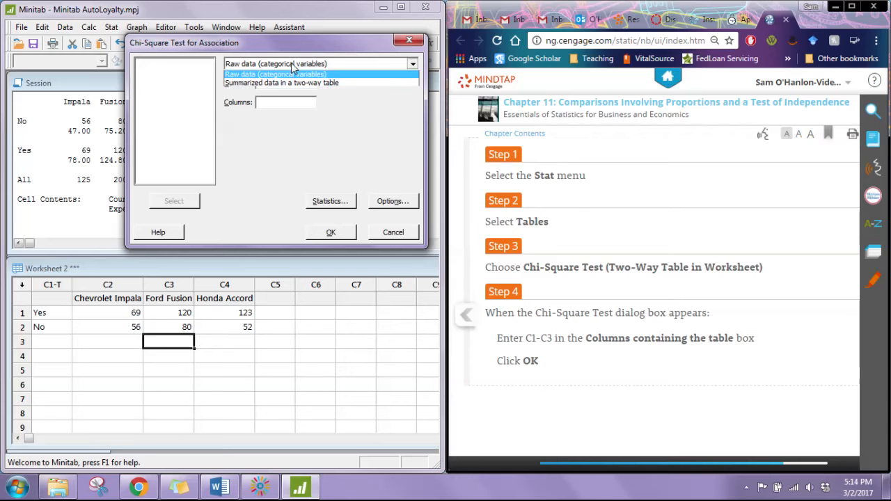
left_click(337, 85)
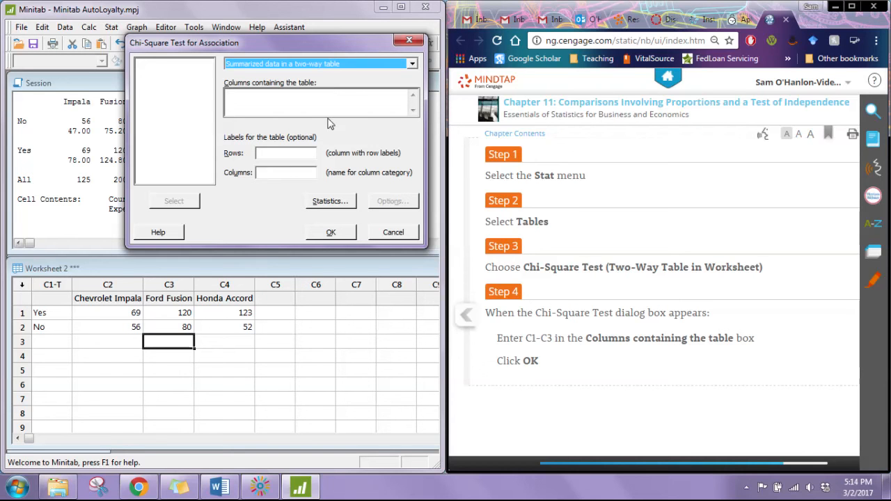
Step: Set the columns containing the table to Chevrolet Impala, Ford Fusion and Honda Accord
left_click(281, 93)
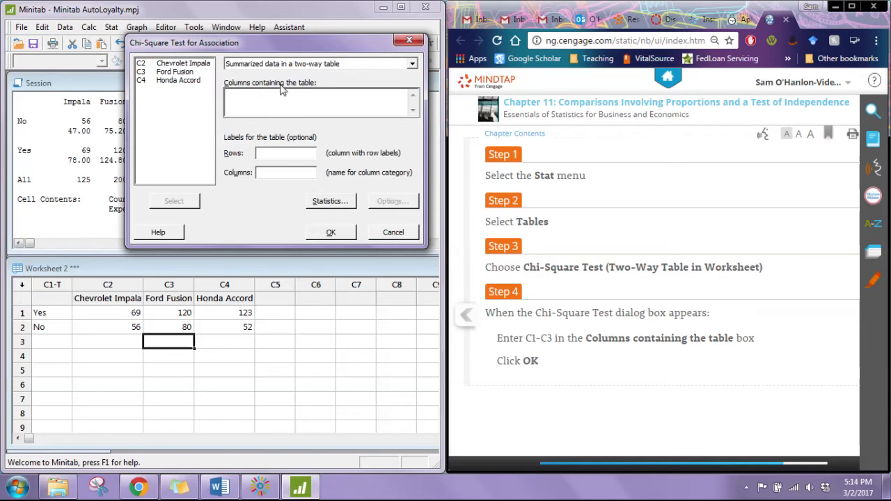
left_click(174, 65)
double_click(174, 65)
double_click(174, 72)
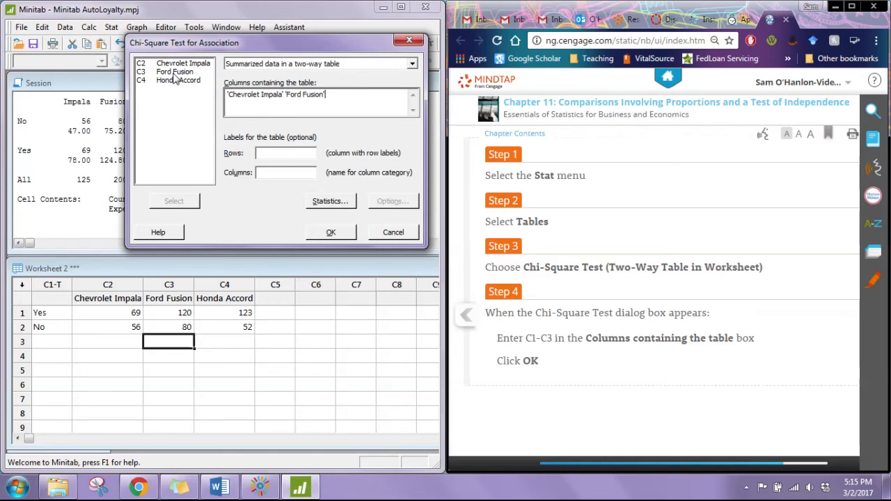
left_click(176, 80)
double_click(176, 81)
Step: Use C1 for the row labels and run the association test with the chi-square test, counts, marginal counts and expected cell counts included
left_click(282, 153)
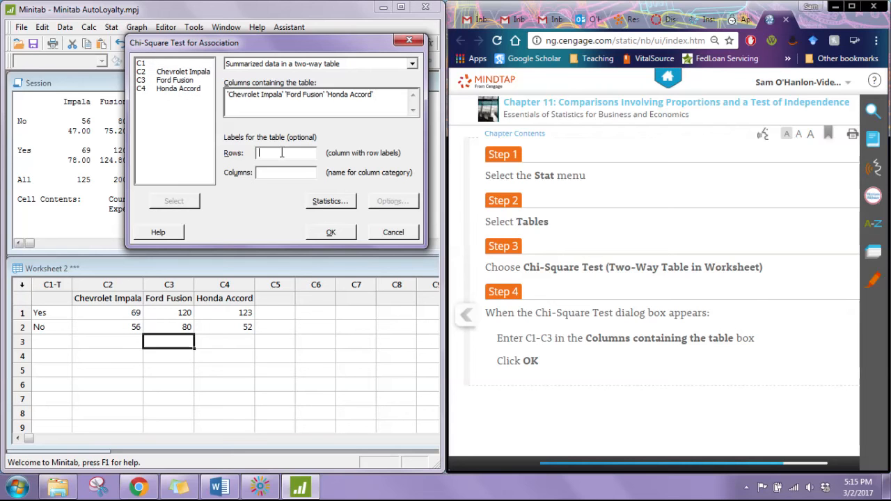
double_click(144, 63)
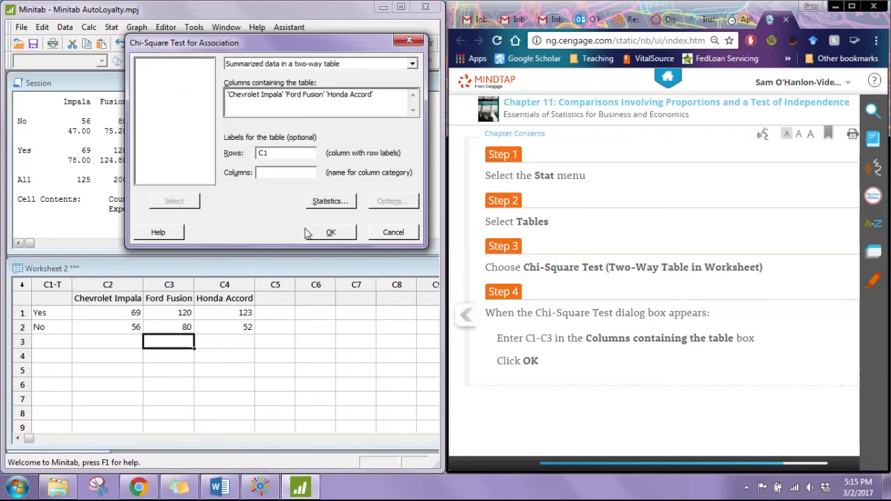
left_click(330, 200)
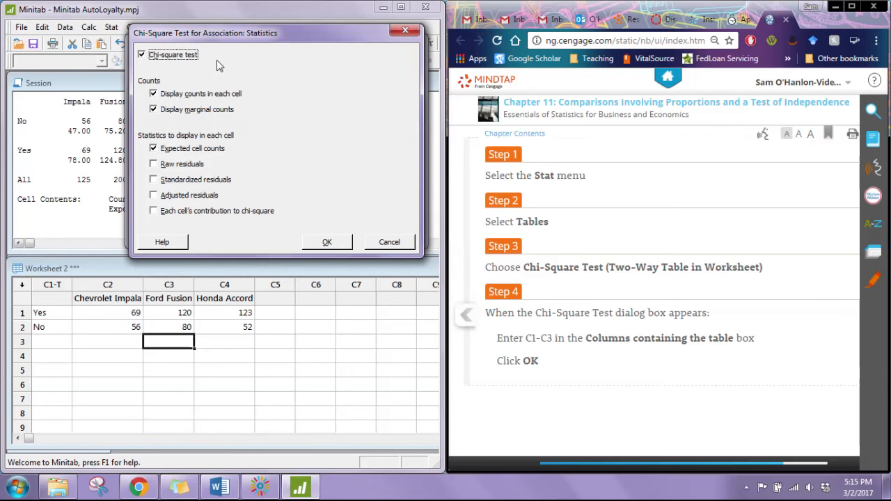
left_click(328, 246)
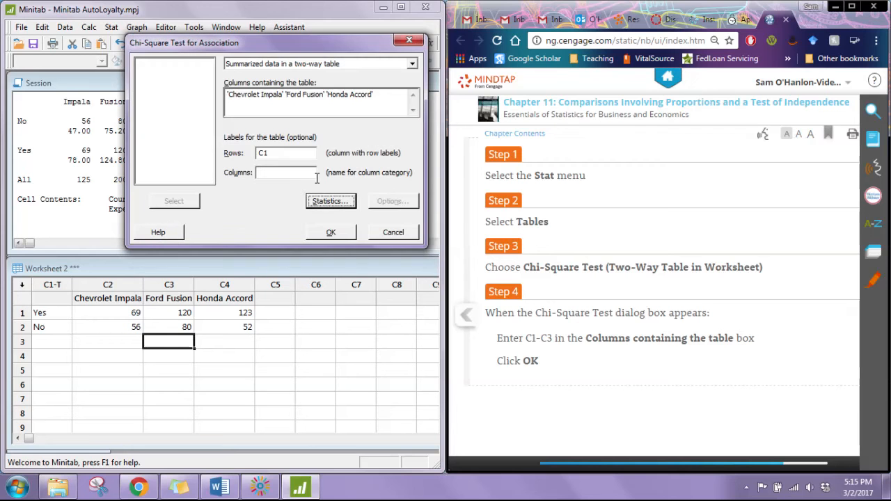
left_click(334, 234)
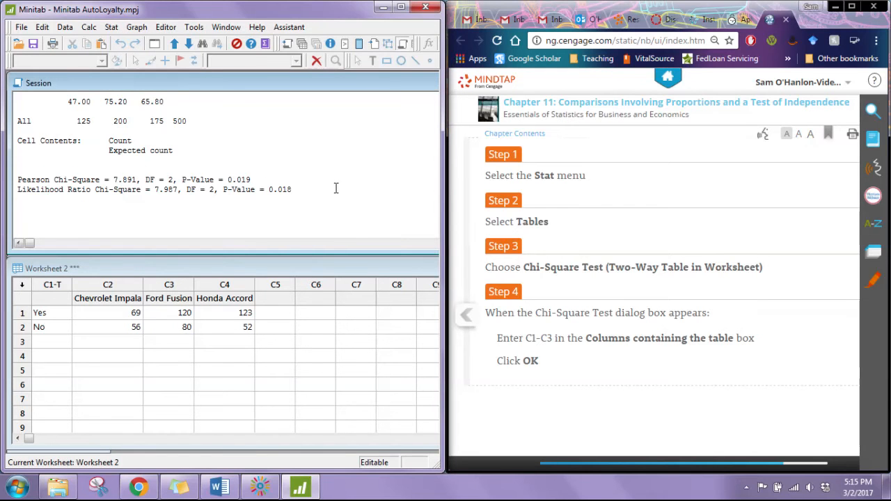
Step: Enlarge the Session window to examine the two-way table and the Pearson chi-square results, and restore the window's size
left_click_drag(306, 253, 302, 341)
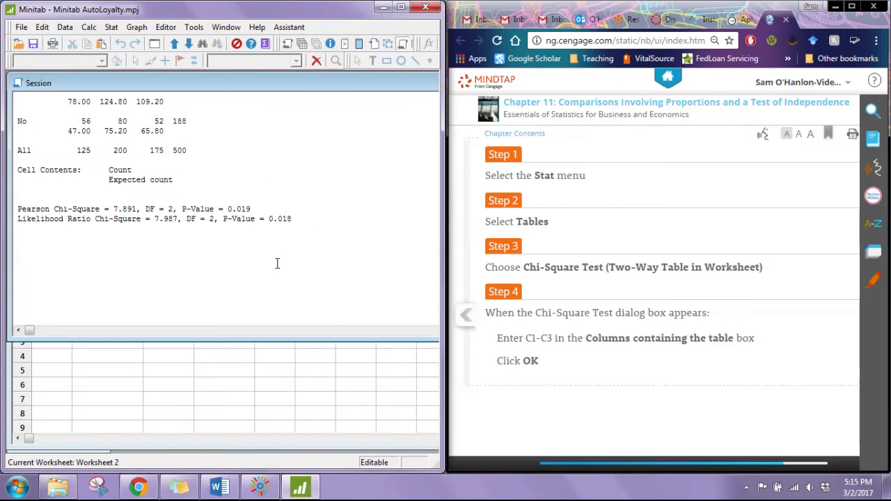
scroll(277, 262, "up", 2)
scroll(277, 262, "down", 1)
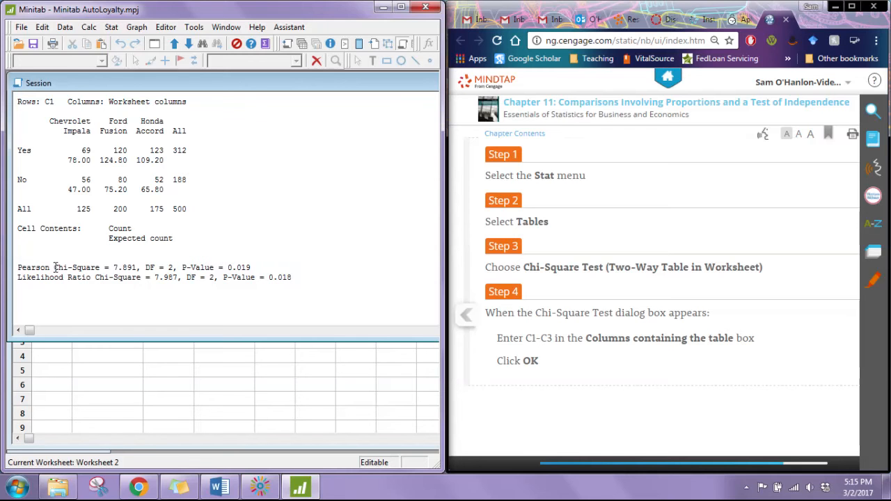
left_click_drag(53, 267, 255, 267)
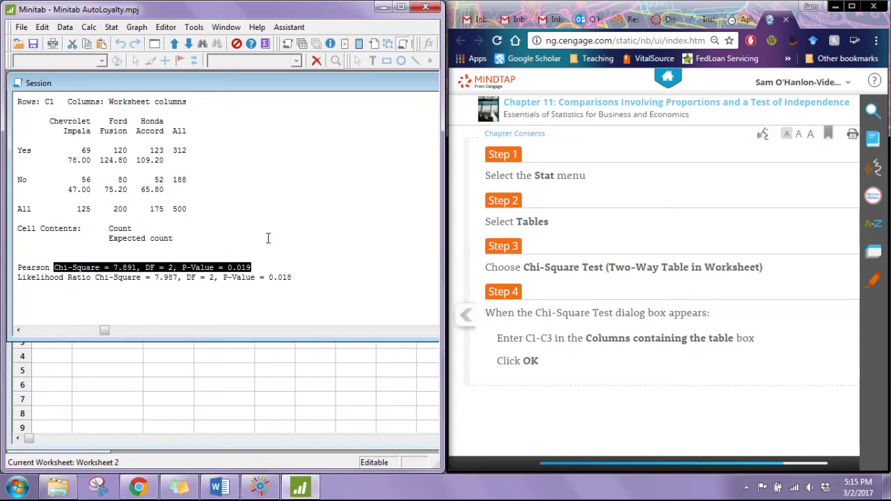
left_click_drag(260, 339, 268, 250)
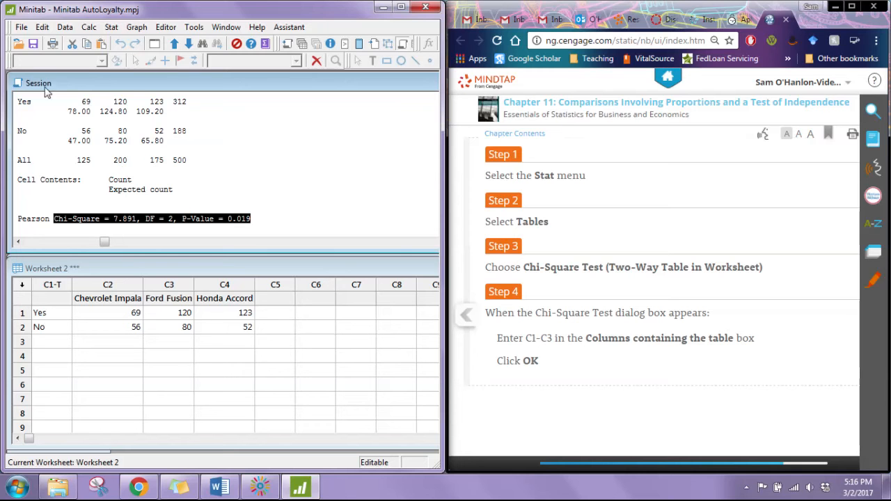
Step: Create a new blank worksheet in the current project
left_click(22, 27)
mouse_move(26, 45)
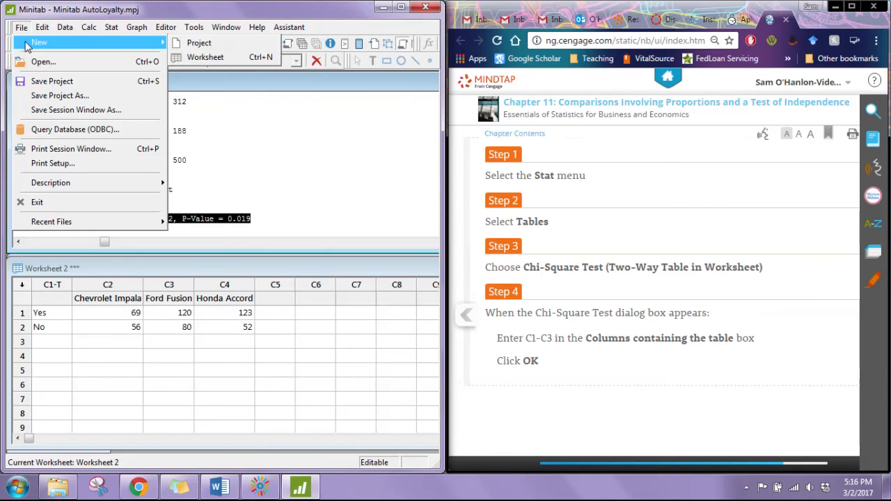
left_click(205, 57)
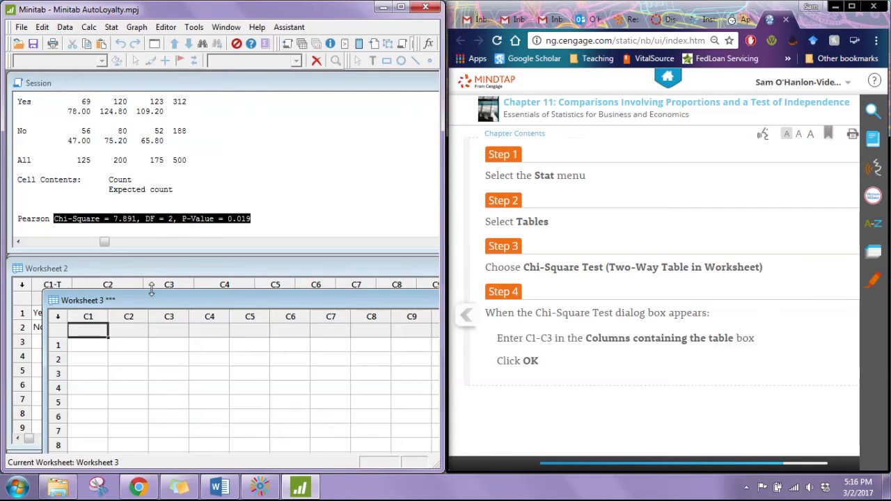
Step: Switch to the Word answer key and find the Employment Status frequency table in question 1
left_click(219, 487)
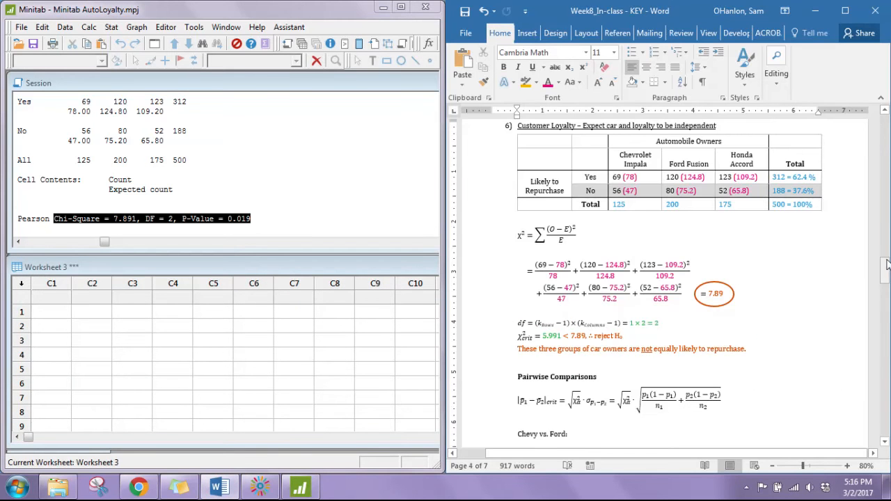
left_click_drag(886, 263, 886, 130)
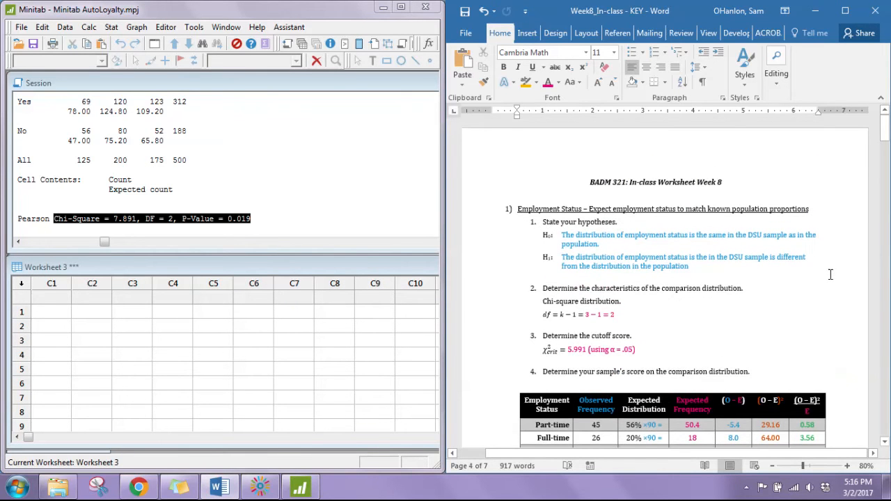
scroll(830, 275, "down", 3)
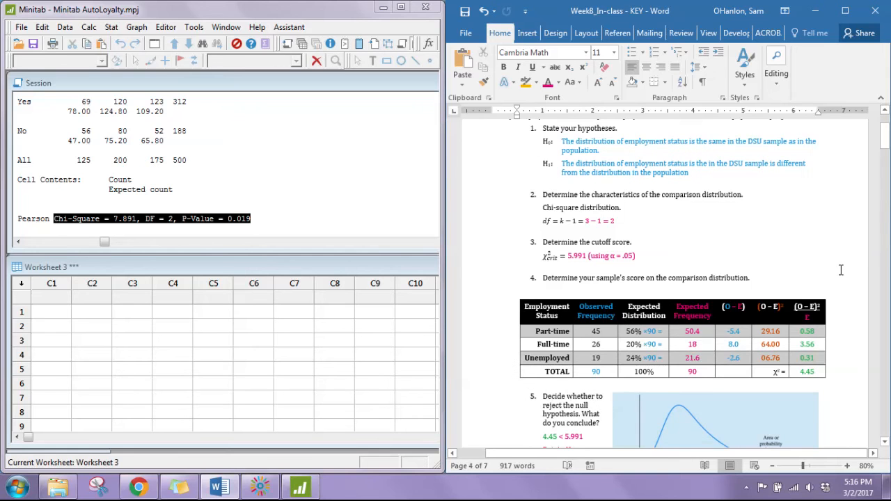
scroll(840, 270, "down", 3)
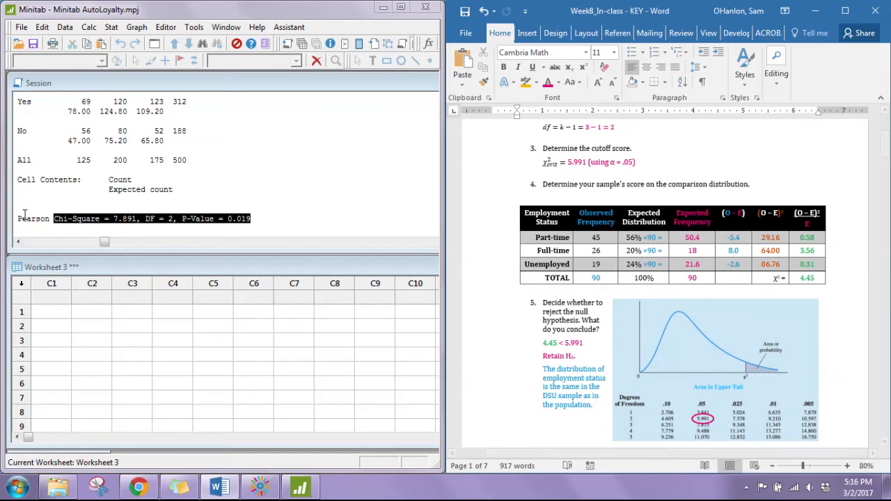
Step: Enter the employment status labels Part-time, Full-time and Unemployed in rows 1 to 3 of column C1 in Minitab's new worksheet
left_click(49, 314)
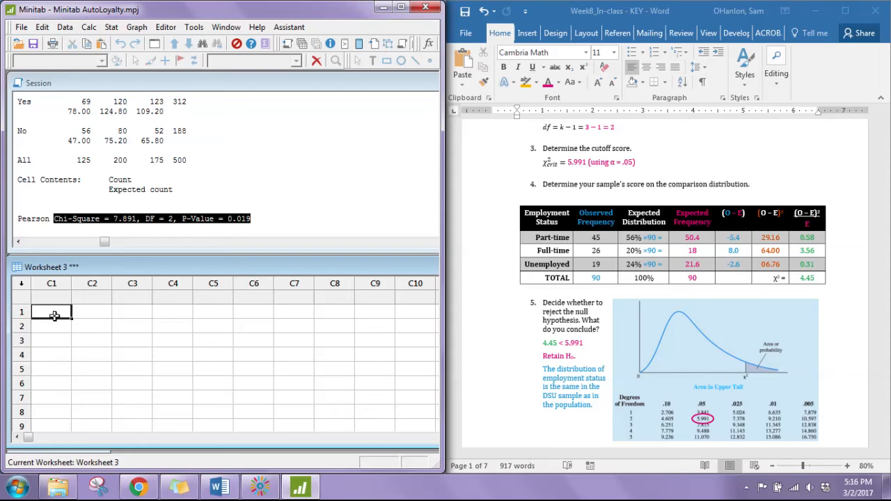
type("Part-time")
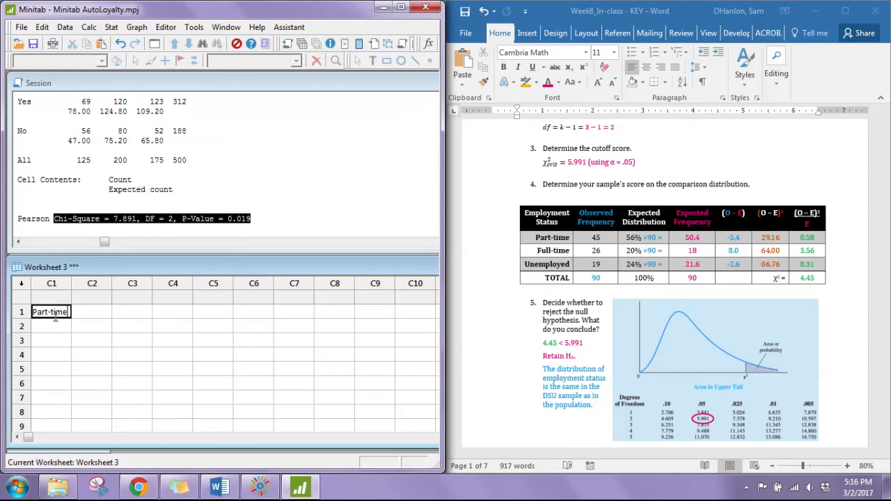
key("Return")
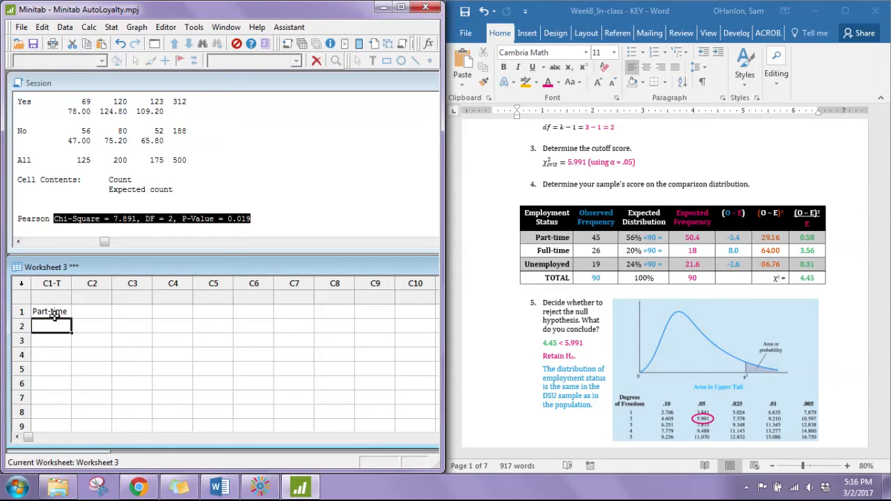
type("Full-time")
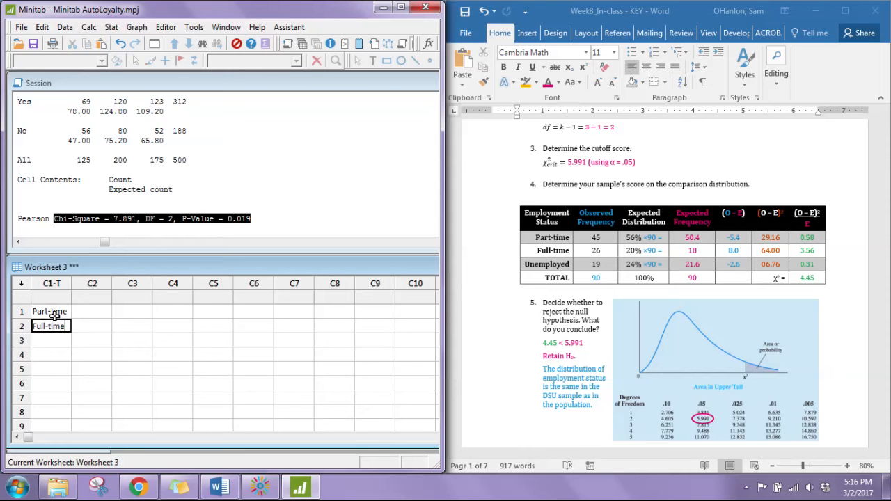
key("Return")
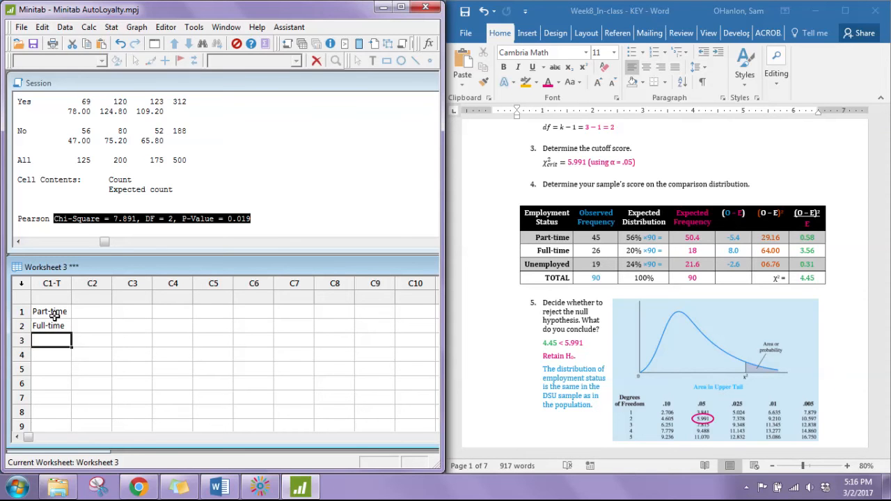
type("Unemplo")
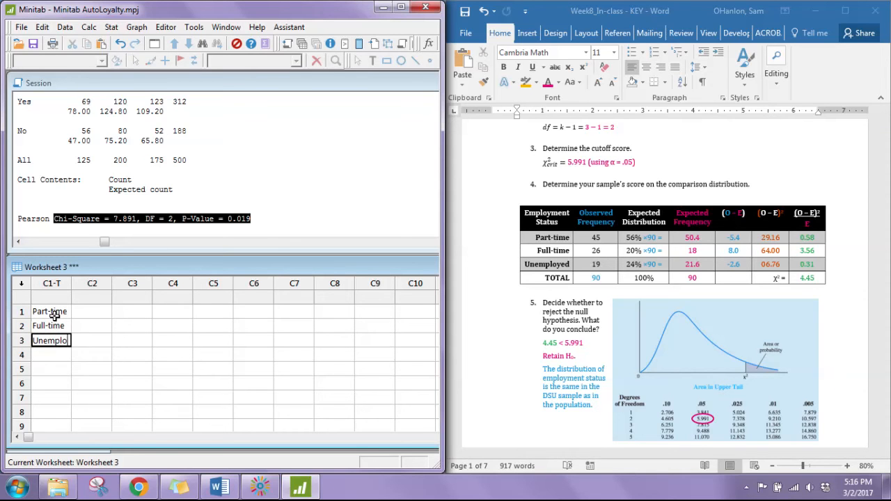
type("yed")
key("Tab")
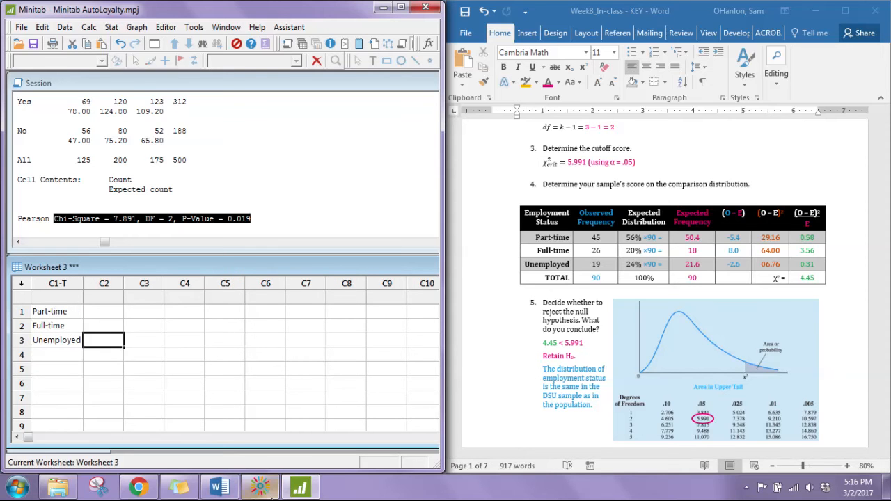
left_click(260, 487)
left_click(793, 457)
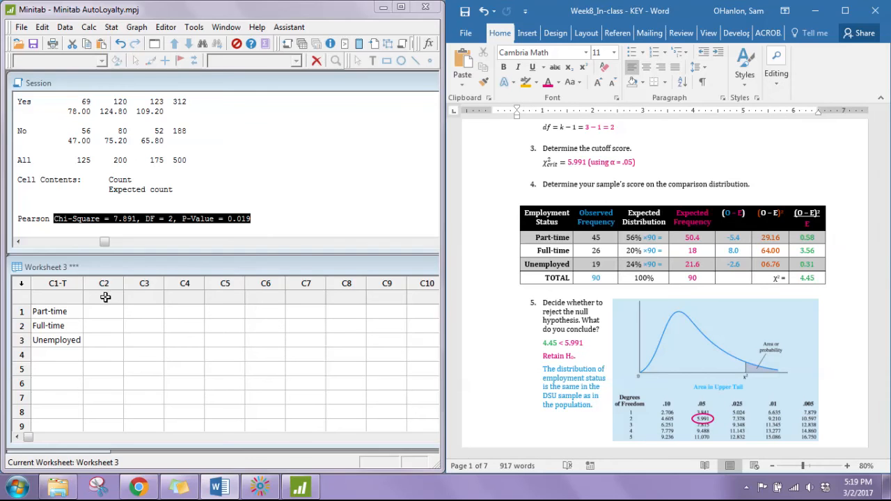
Step: Name column C2 Observed Frequency and enter 45 for Part-time, 26 for Full-time and 19 for Unemployed
left_click(105, 297)
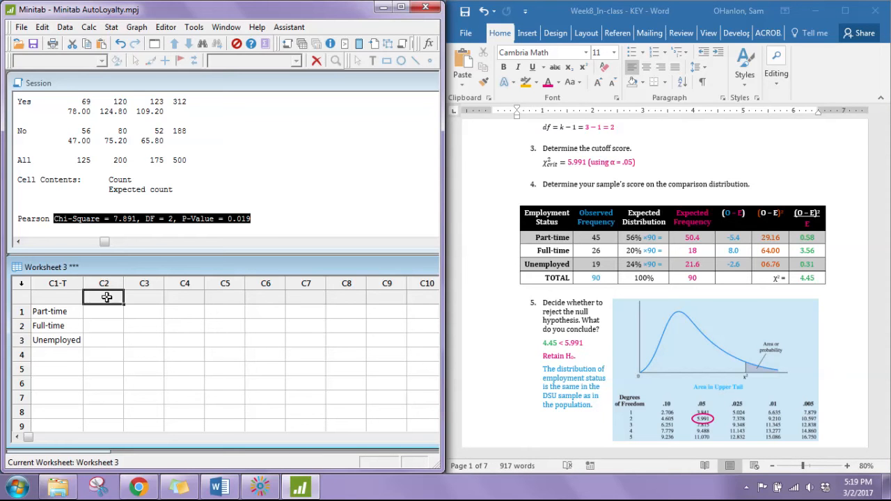
type("Ob")
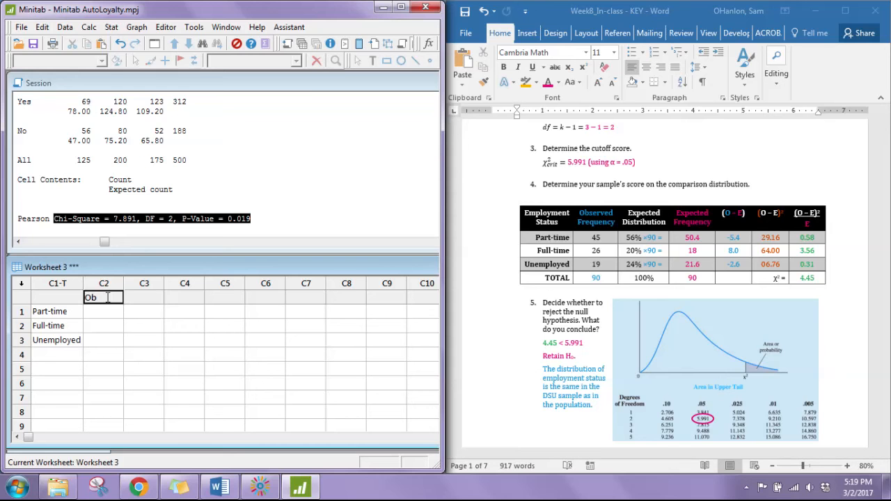
type("served Frequency")
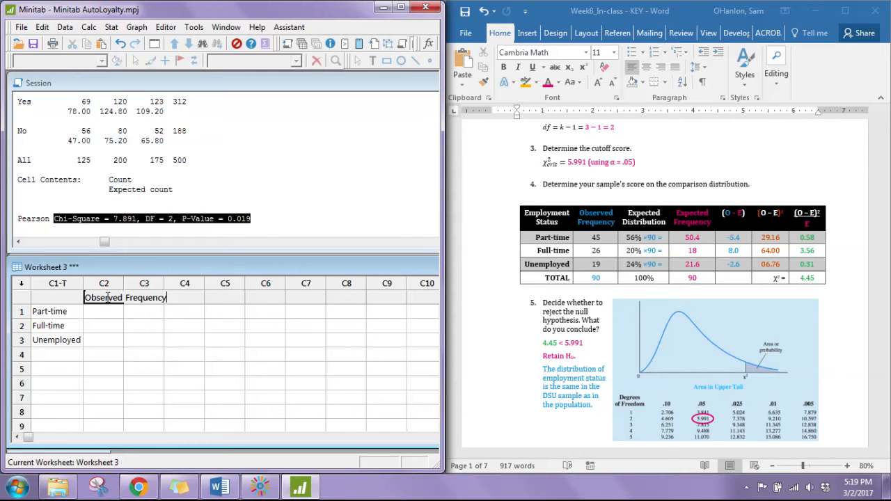
key("Return")
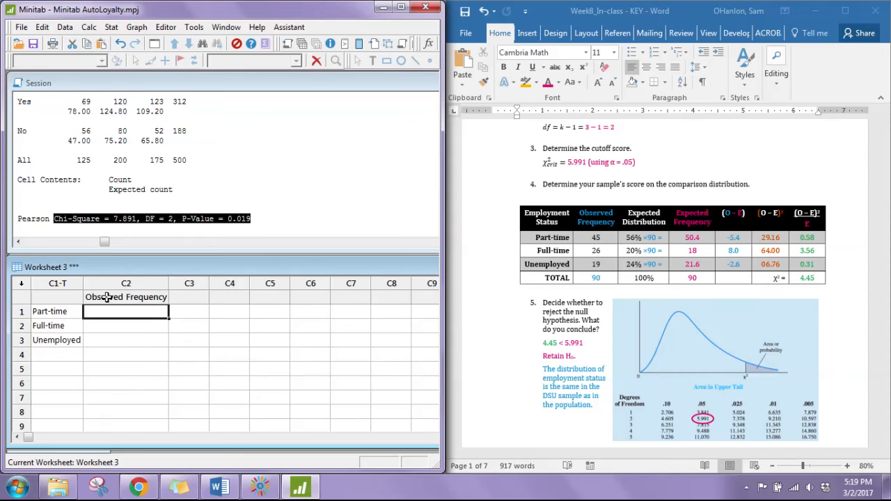
type("45")
key("Return")
type("26")
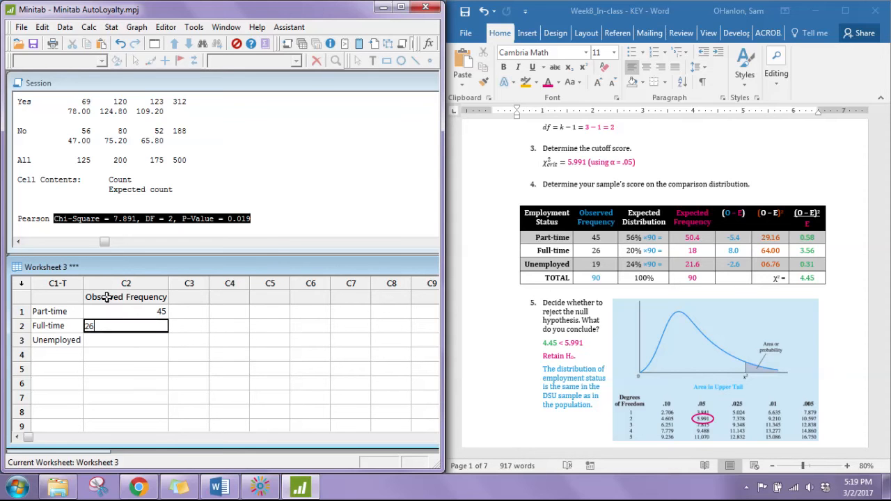
key("Return")
type("19")
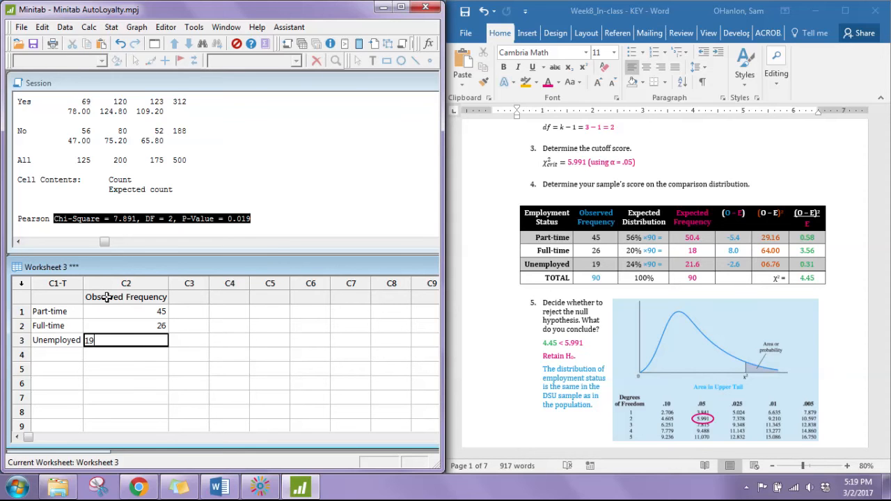
key("Tab")
Step: Name column C3 Expected Distribution and enter 56% for Part-time, 20% for Full-time and 24% for Unemployed
key("Up")
key("Up")
key("Up")
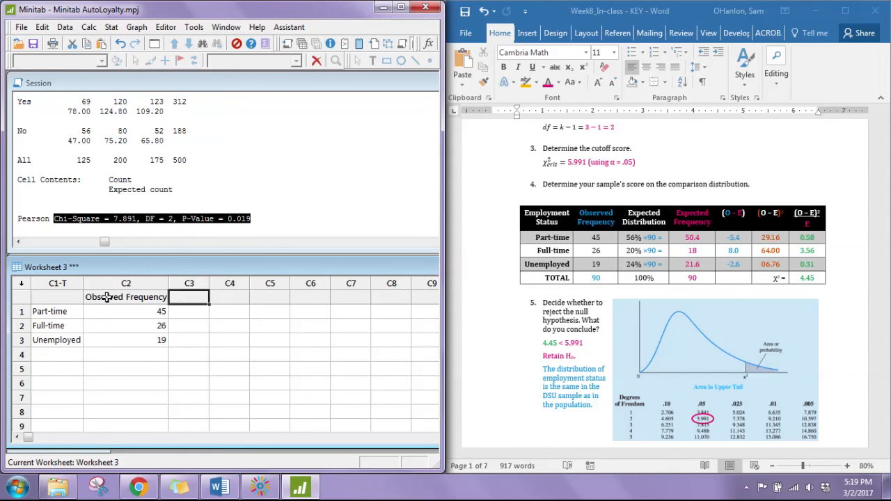
type("Expected")
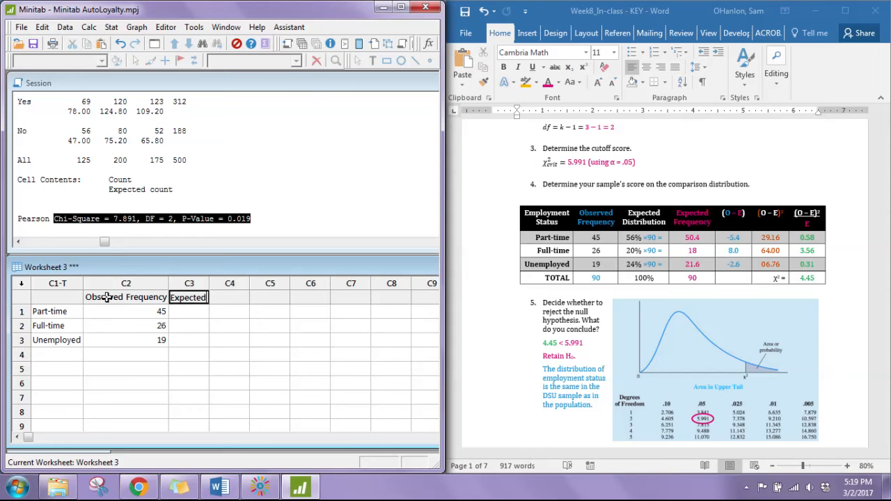
type(" Distribution")
key("Return")
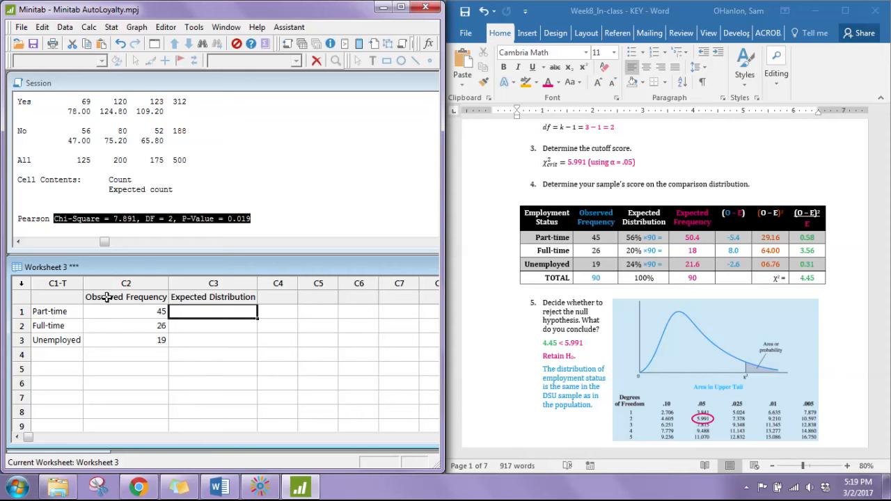
type("56")
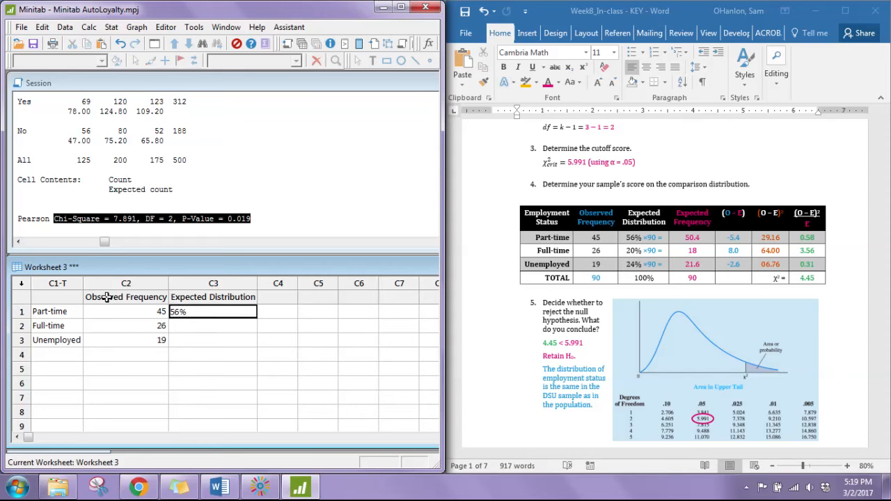
key("Return")
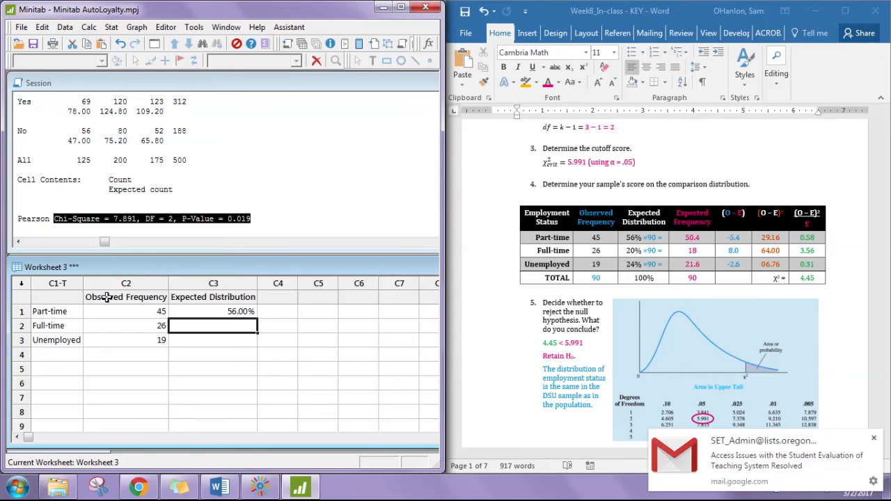
type("20%")
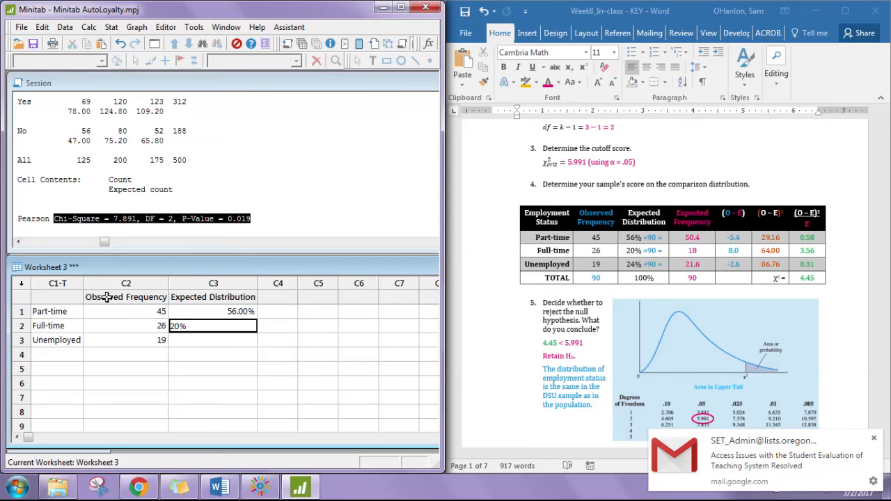
key("Return")
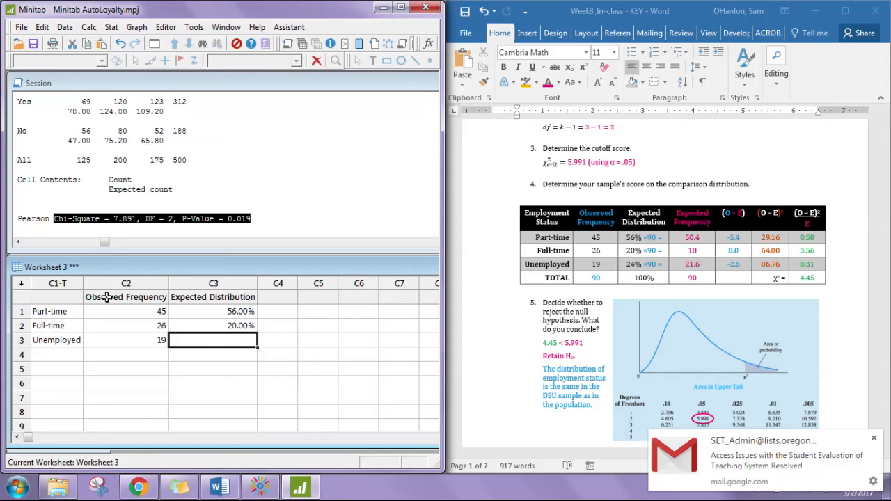
type("24%")
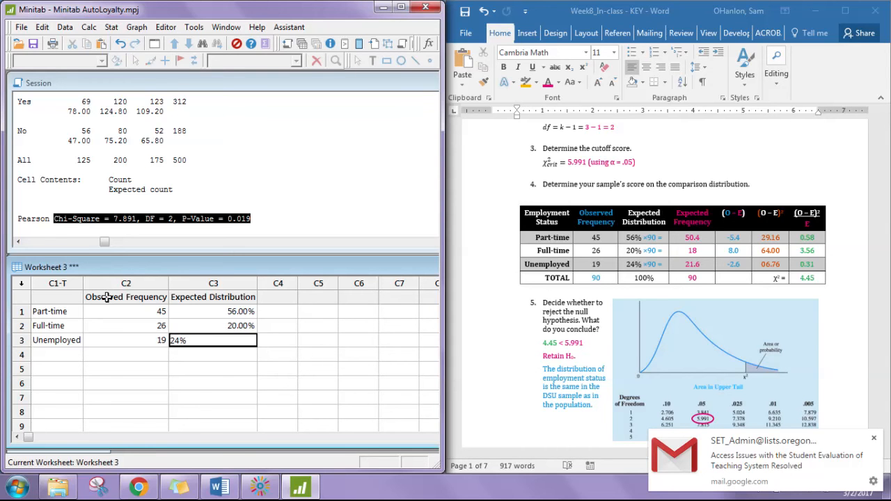
key("Return")
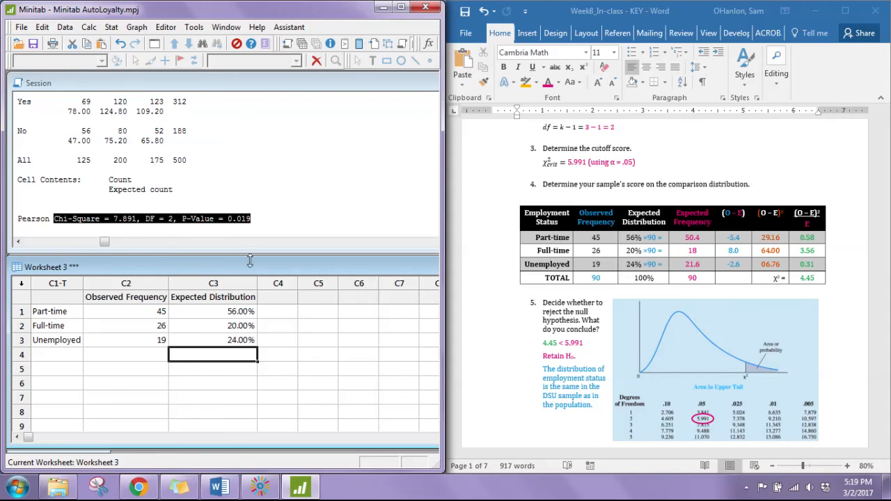
Step: Start a Chi-Square Goodness-of-Fit Test with Observed Frequency as the observed counts and C1 as the category names
left_click(111, 27)
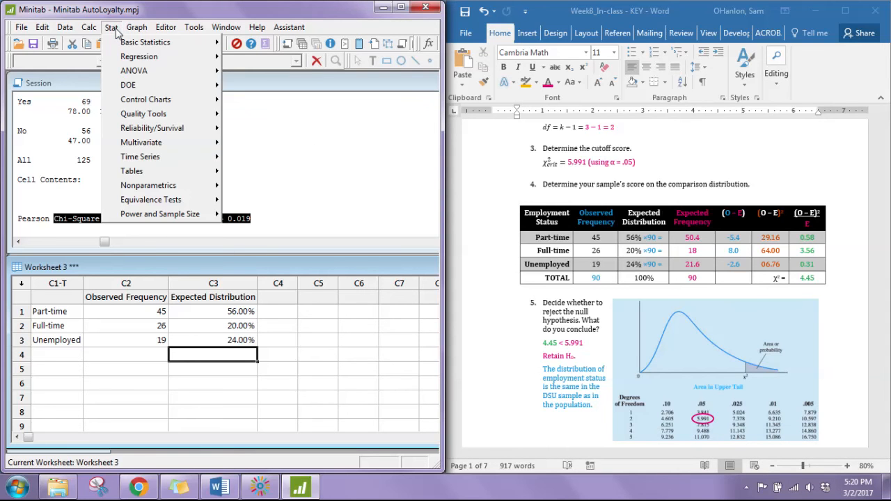
mouse_move(135, 176)
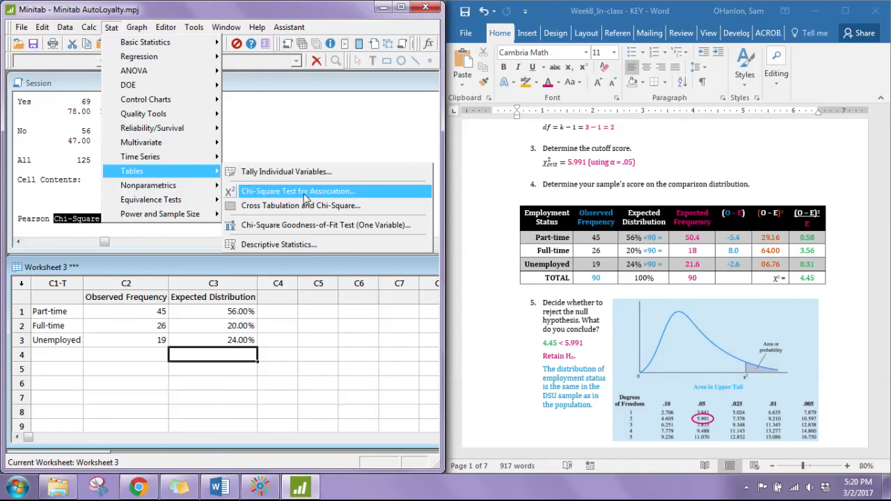
left_click(314, 226)
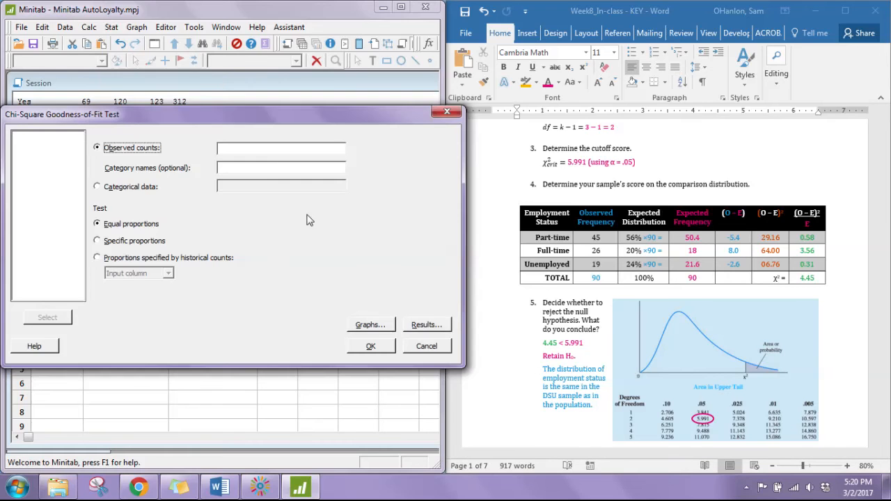
left_click_drag(271, 56, 337, 17)
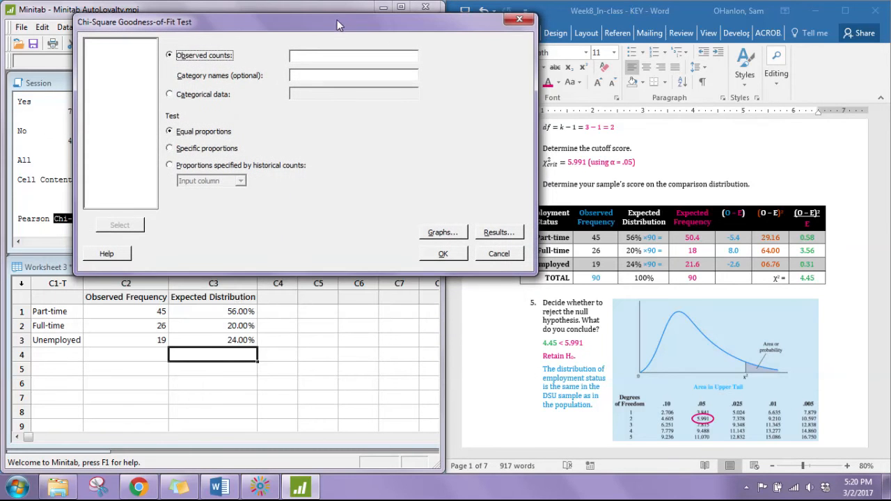
left_click(309, 56)
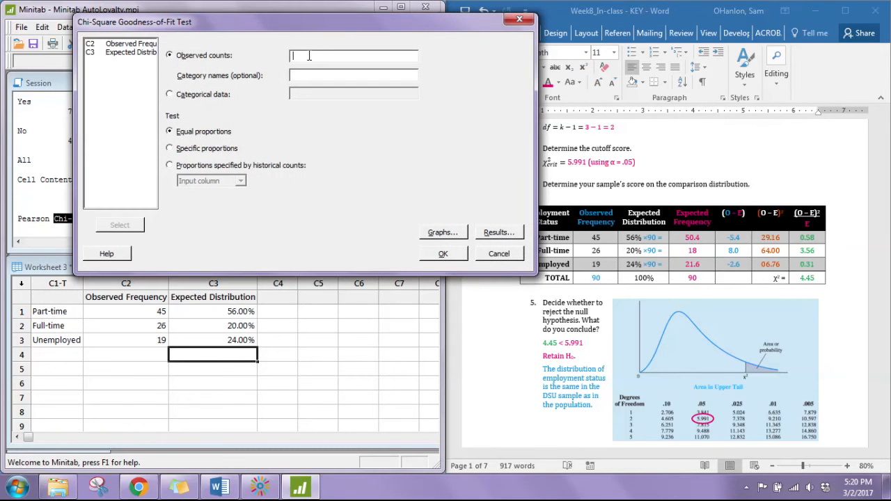
double_click(140, 45)
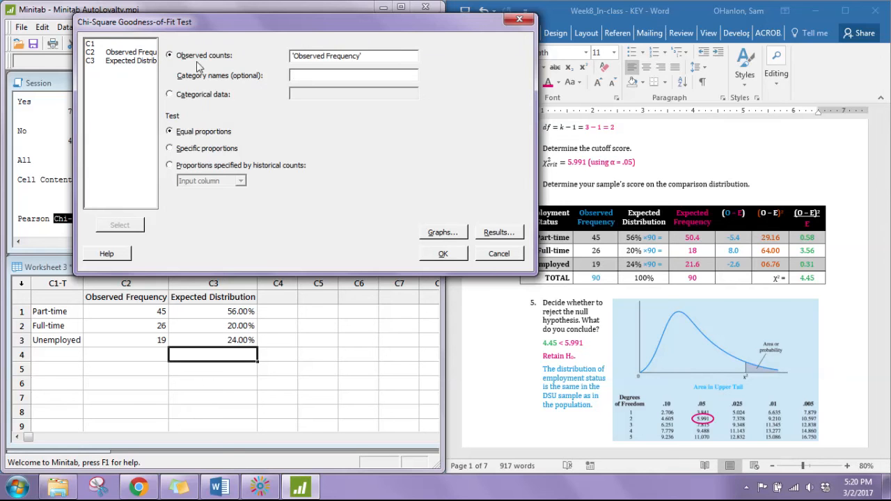
double_click(103, 44)
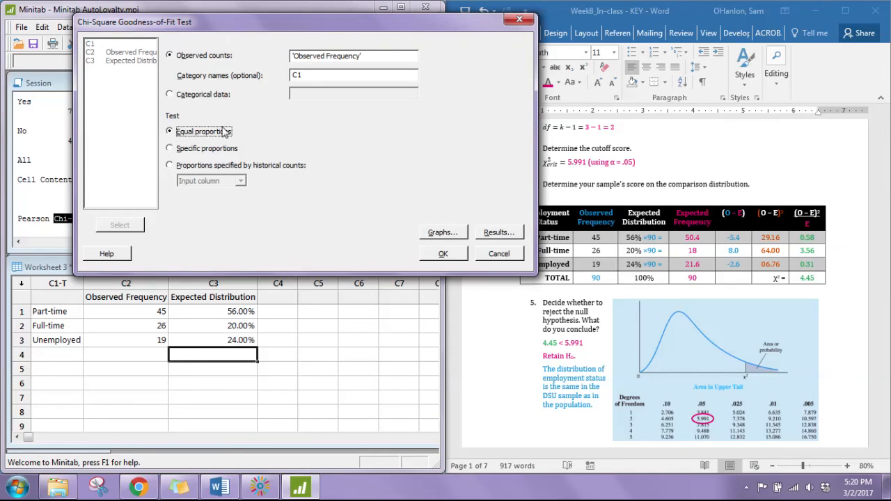
Step: Specify the test proportions by historical counts, using Expected Distribution as the input column
left_click(170, 165)
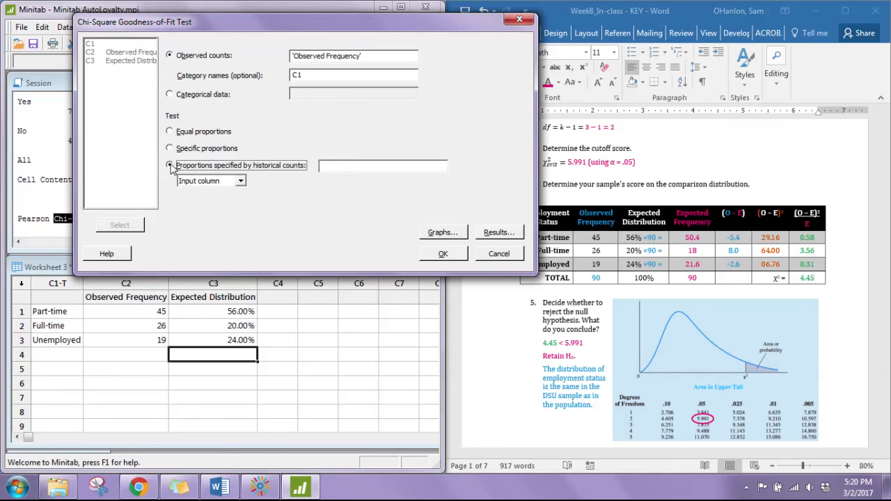
left_click(324, 165)
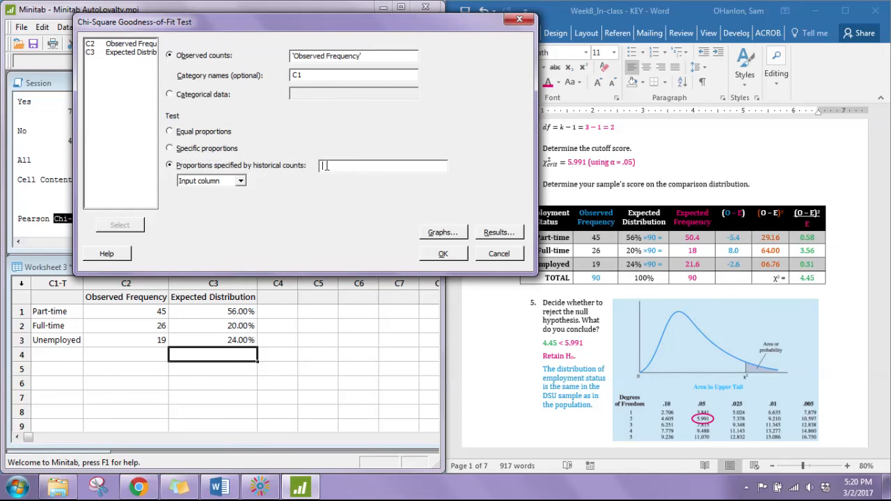
double_click(130, 52)
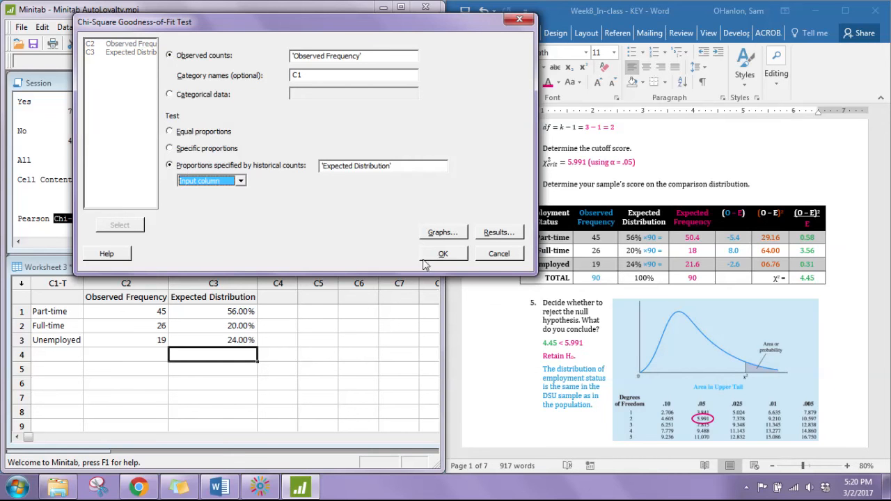
Step: Keep both bar charts and the test results display selected in the graph and result options, and run the goodness-of-fit test
left_click(442, 234)
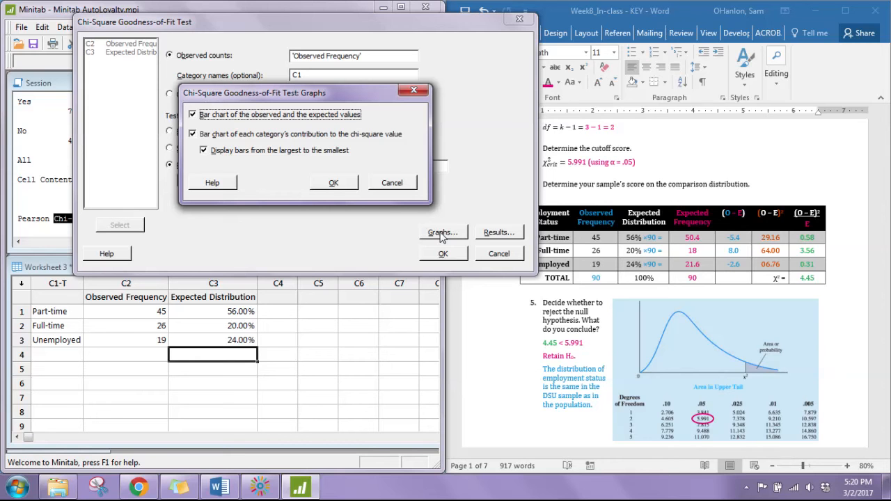
left_click(350, 187)
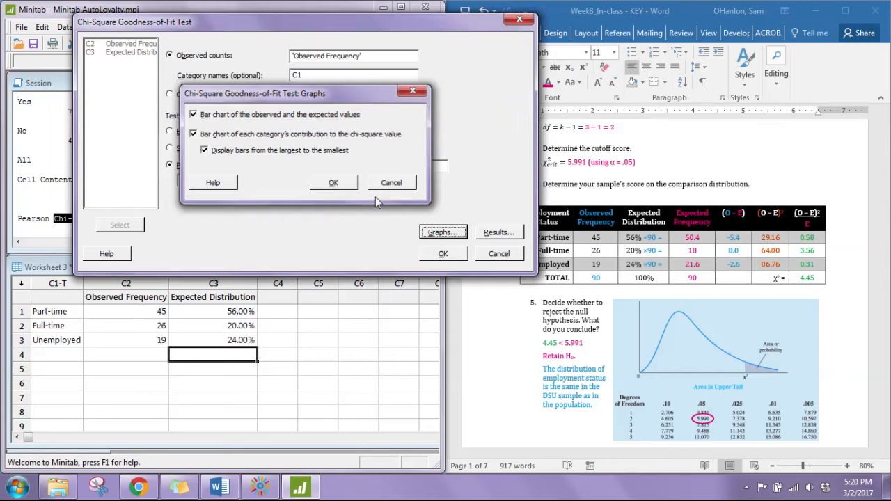
left_click(490, 235)
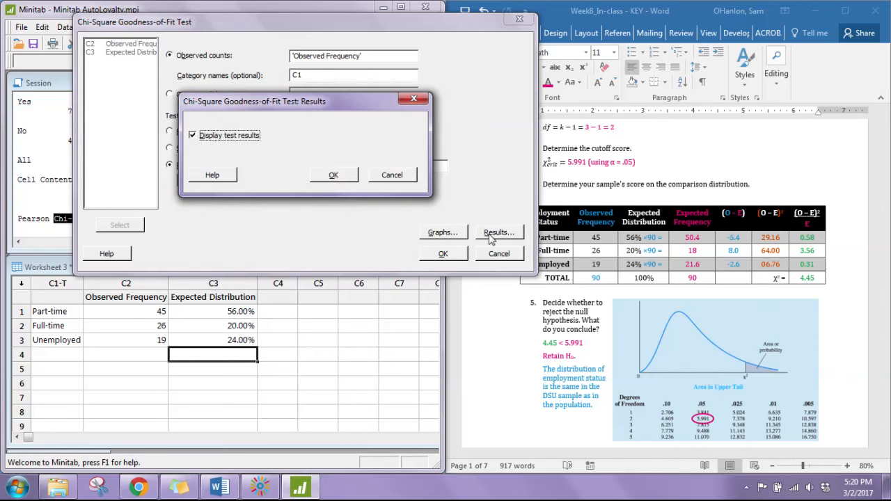
left_click(339, 176)
left_click(444, 255)
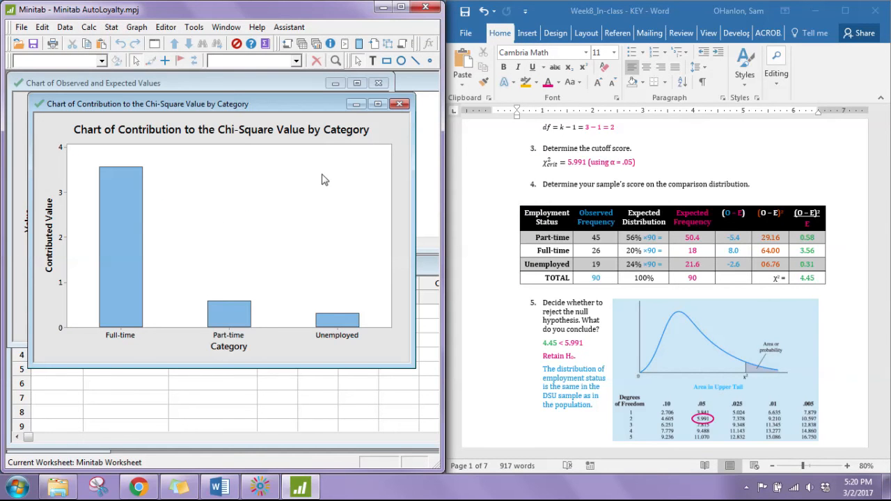
Step: Minimize the chart of contribution to the chi-square value and the chart of observed and expected values
left_click_drag(280, 104, 281, 154)
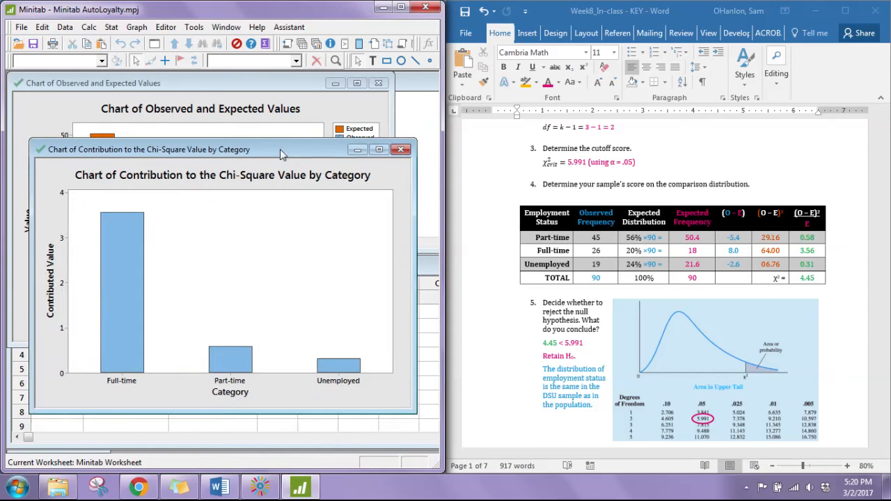
left_click(357, 149)
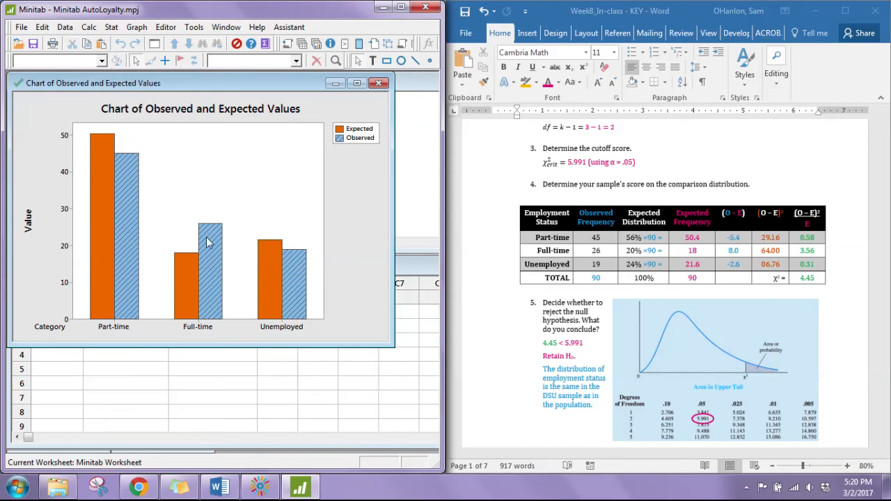
left_click(336, 84)
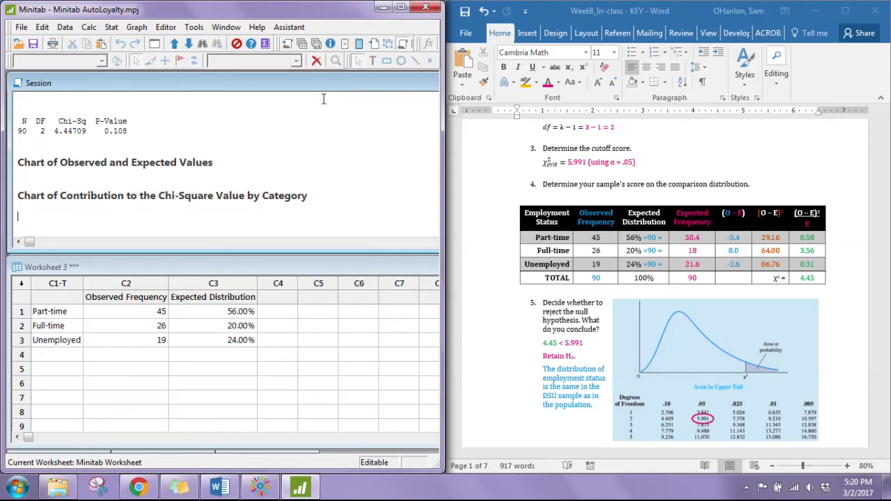
Step: Examine the goodness-of-fit output in the session for the expected counts, each category's contribution and the chi-square value
left_click(244, 195)
scroll(208, 201, "up", 1)
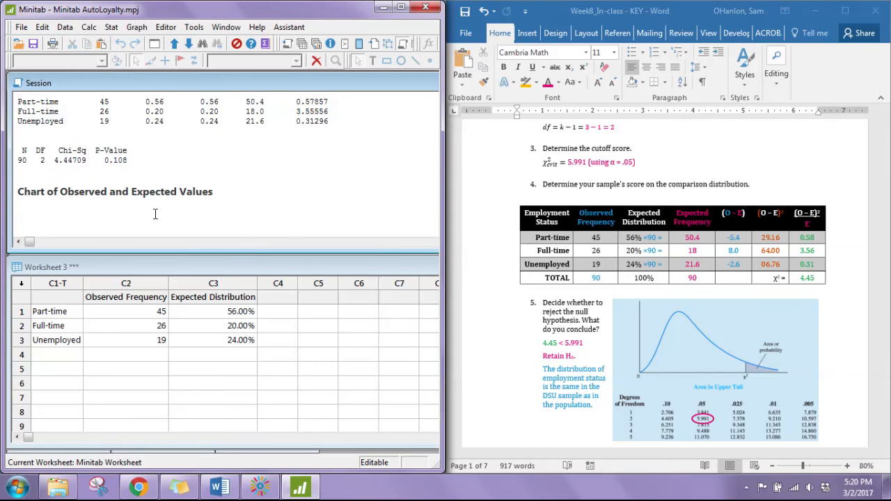
scroll(155, 213, "up", 1)
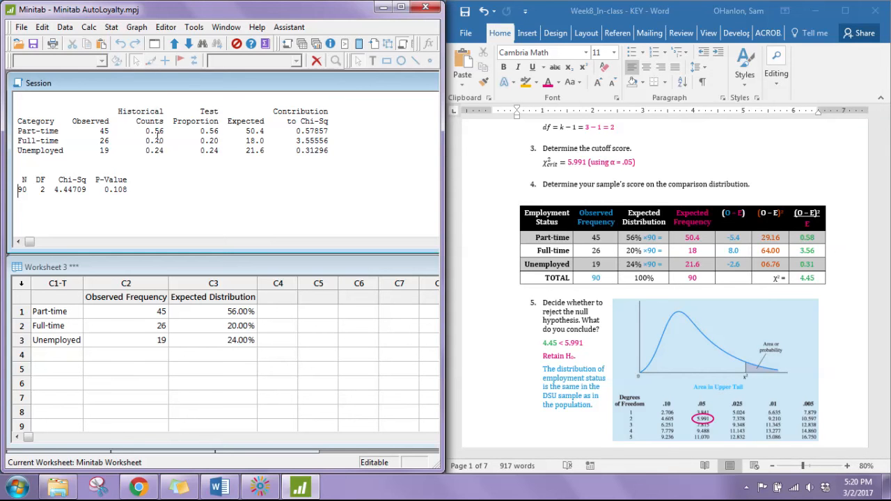
left_click_drag(264, 130, 265, 140)
left_click(261, 128)
double_click(254, 124)
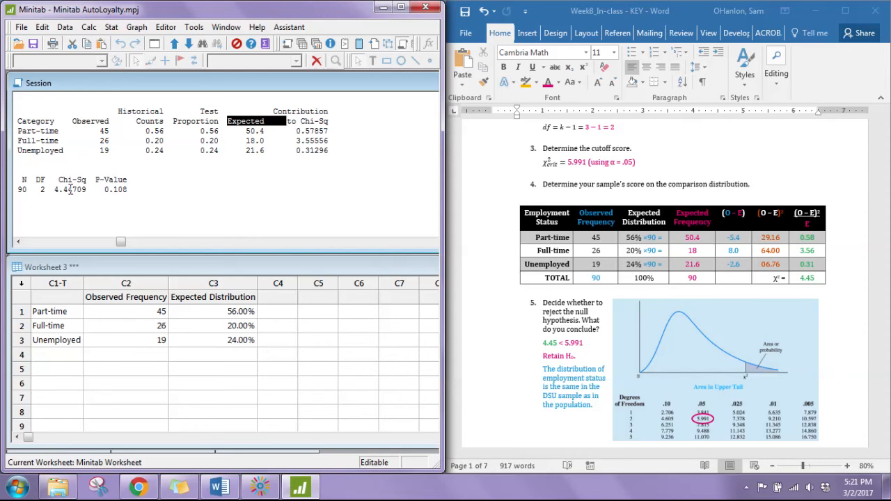
left_click_drag(50, 189, 88, 192)
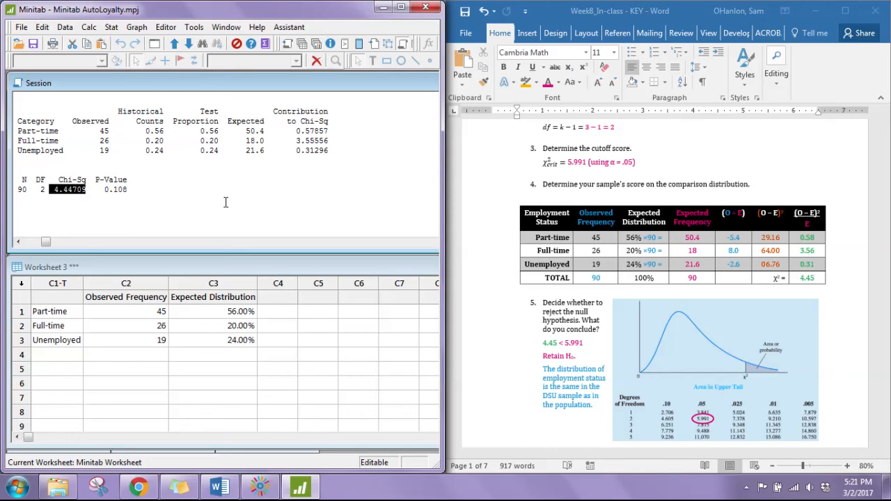
left_click(335, 130)
left_click_drag(295, 131, 330, 131)
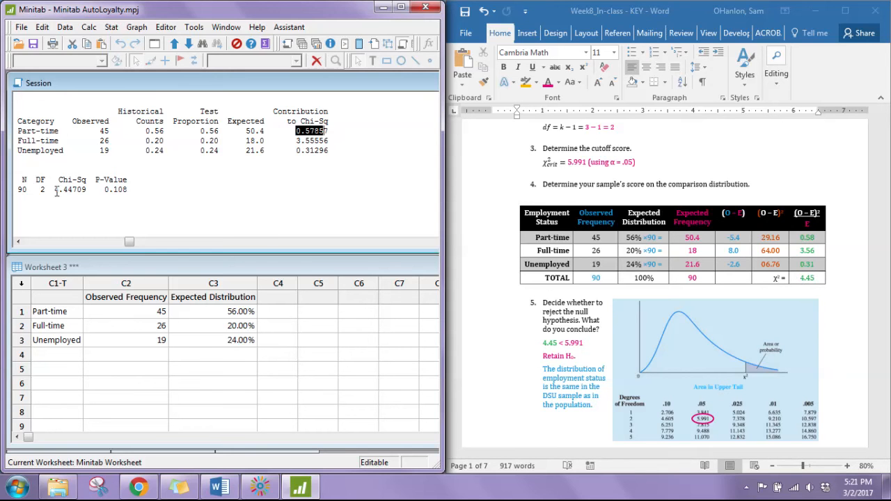
left_click_drag(55, 190, 88, 192)
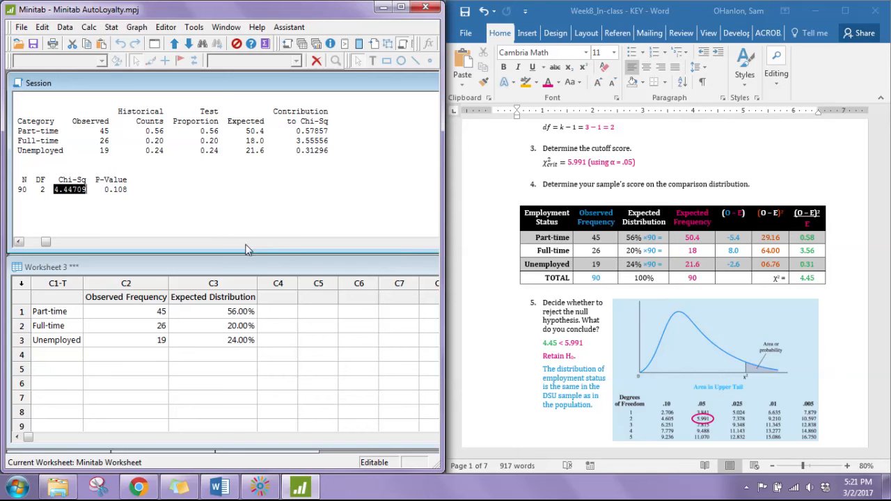
Step: Switch to the Word answer key and check its degrees of freedom and its chi-square value in the step 5 decision
left_click(612, 126)
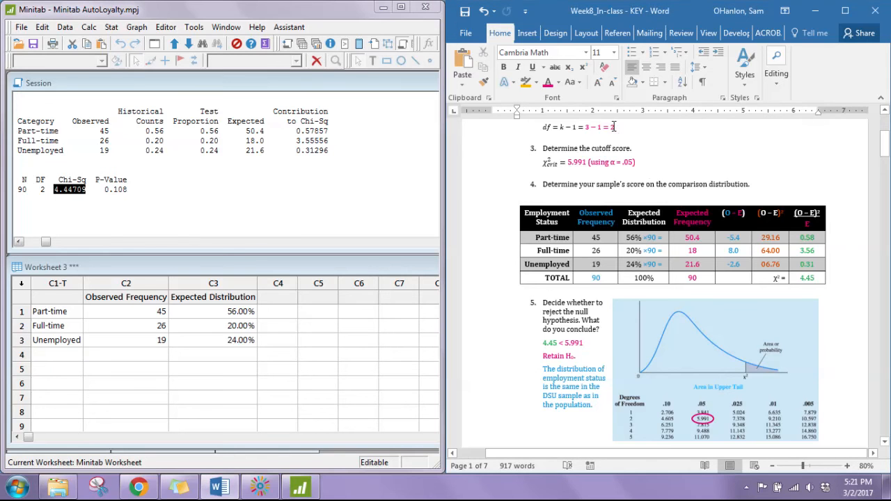
left_click(588, 127)
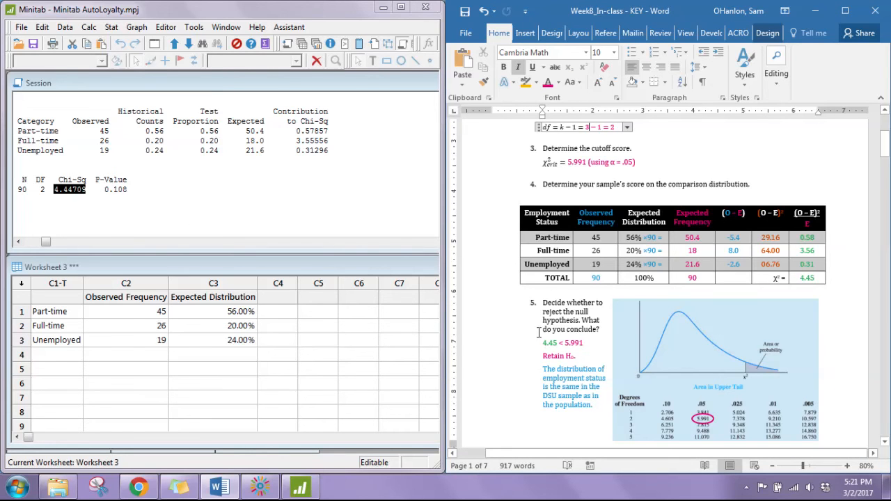
double_click(553, 344)
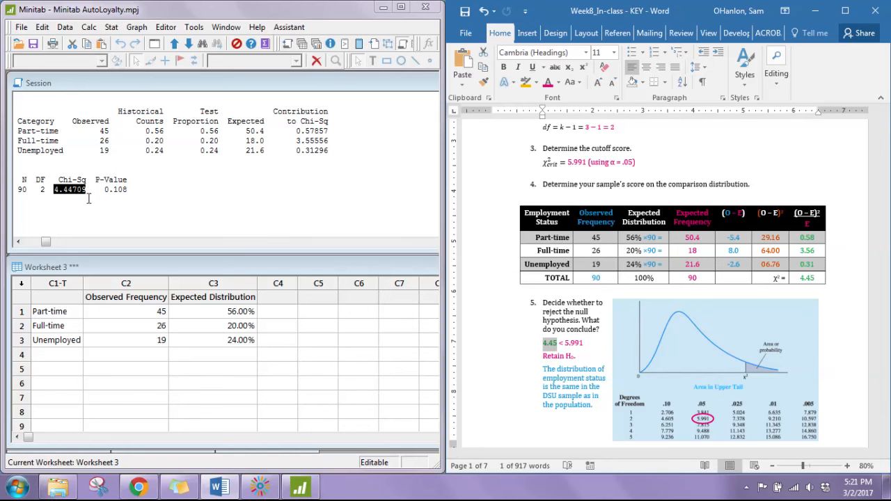
Step: Check the p-value of the goodness-of-fit test in the session output
left_click_drag(106, 191, 129, 191)
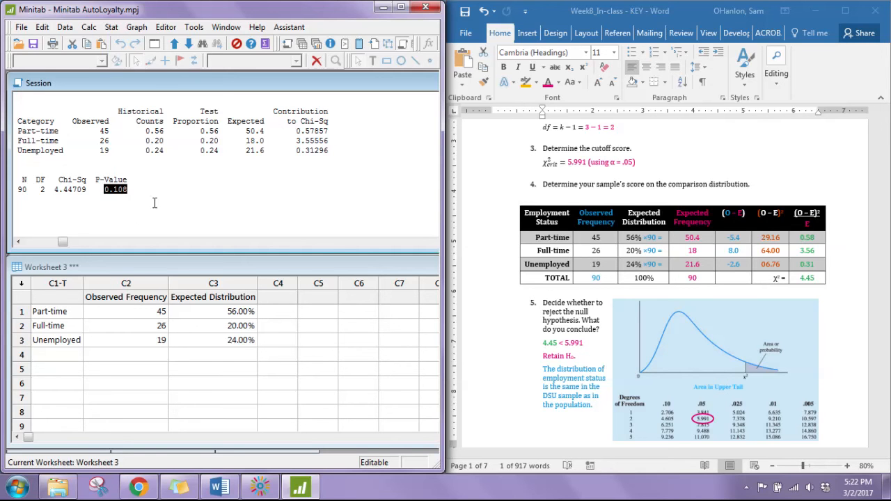
left_click(153, 205)
scroll(152, 208, "up", 1)
scroll(151, 209, "down", 1)
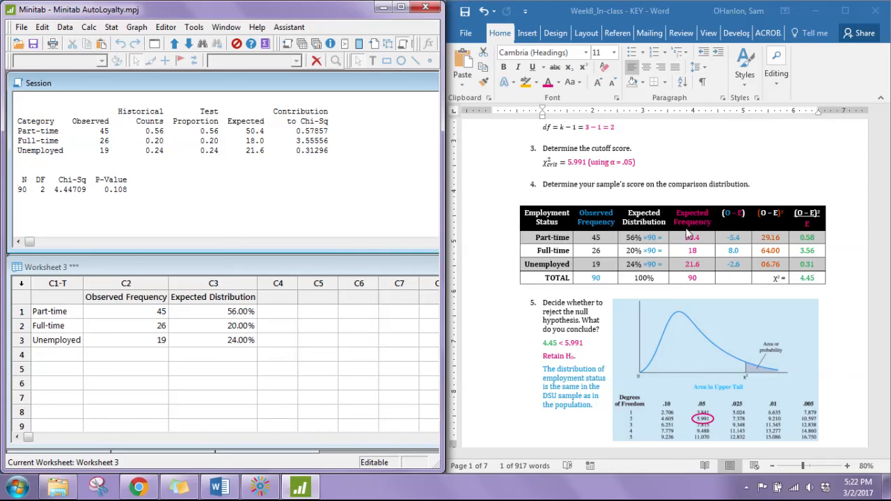
Step: Maximize the Minitab window and minimize the session and all open worksheets
left_click(402, 14)
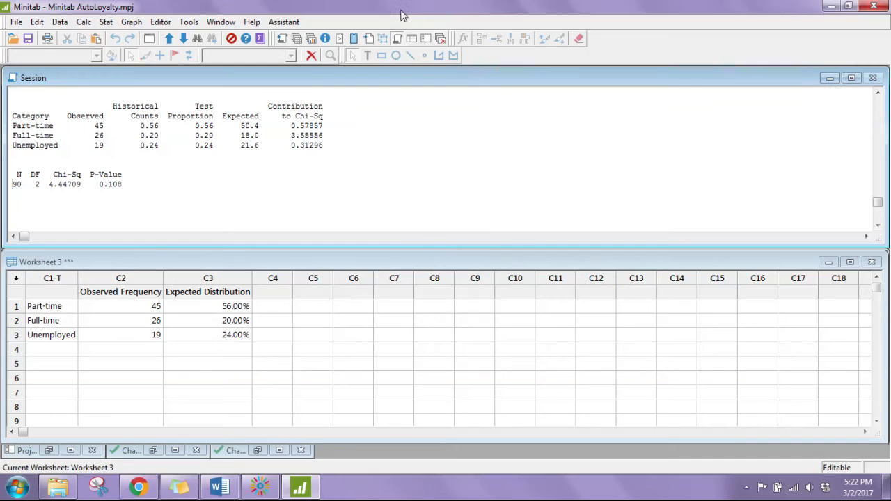
left_click(829, 79)
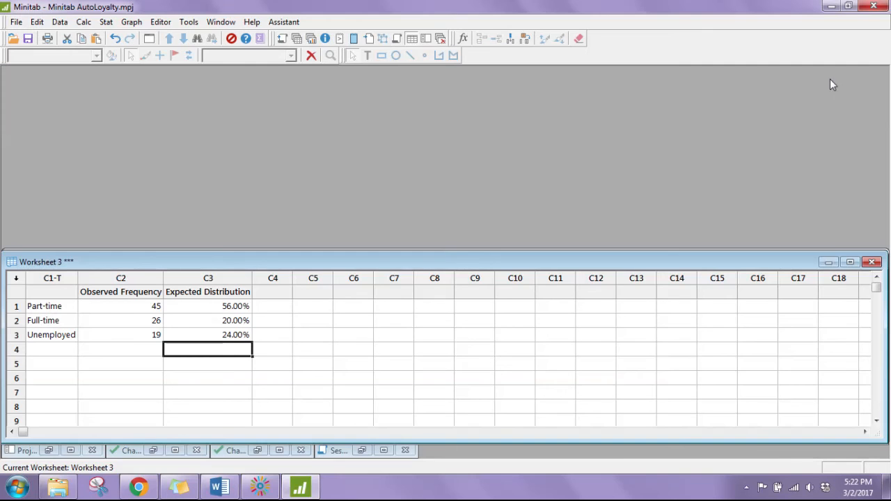
left_click(828, 263)
left_click(829, 263)
left_click(827, 263)
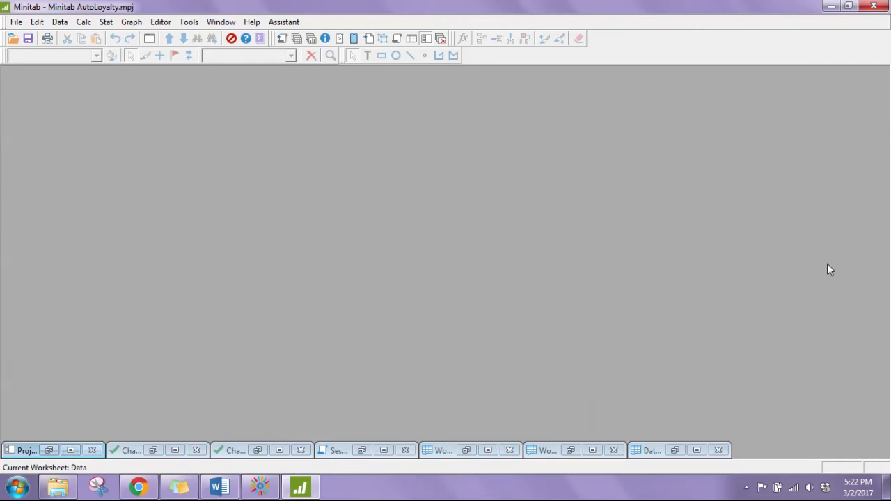
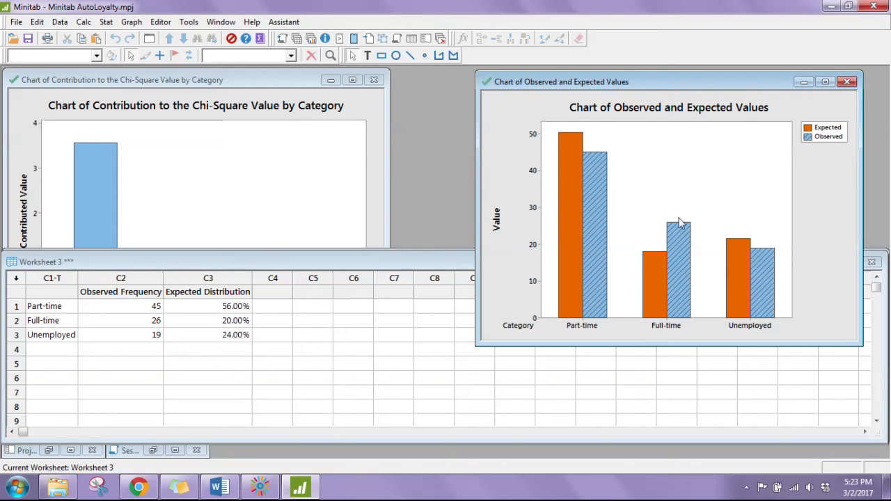
Step: Change the vertical axis label of the chart of observed and expected values to "# of observations"
double_click(497, 219)
left_click_drag(356, 298, 315, 299)
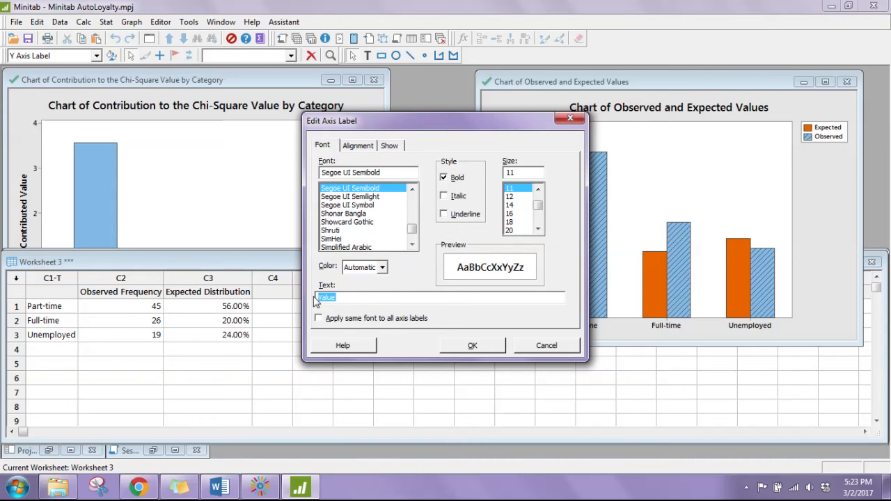
type("# of observations")
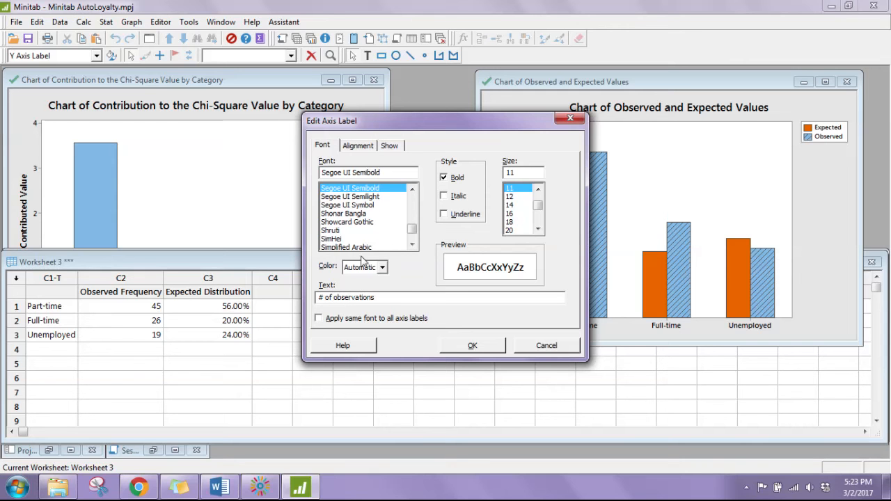
left_click(481, 344)
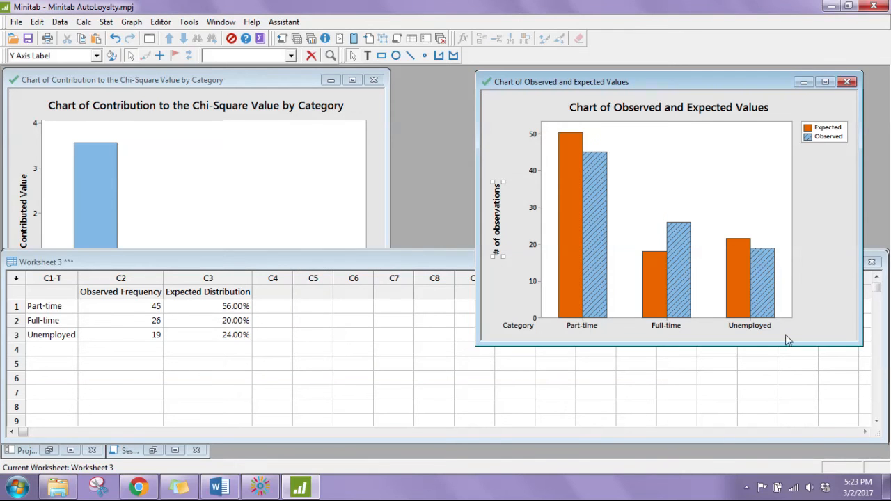
Step: Copy the chart's existing title text, check the exercise heading in the Word answer key, and retitle the chart "Student Employment Status"
left_click(666, 110)
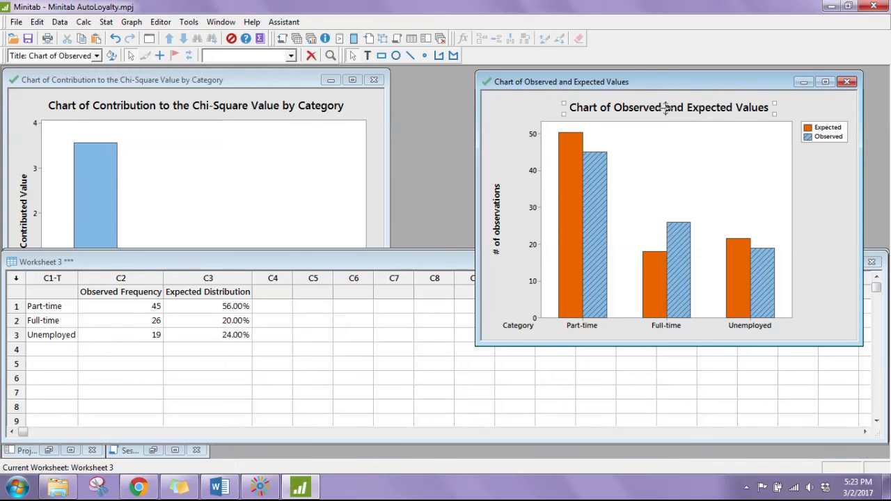
double_click(742, 112)
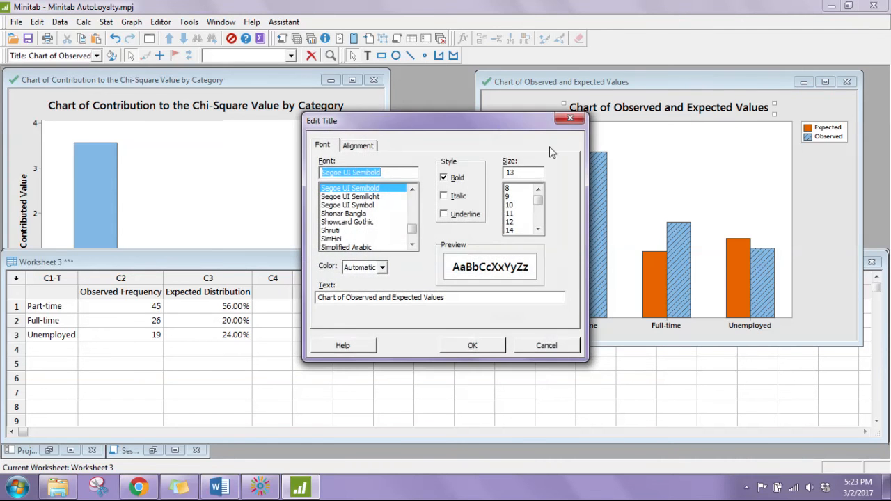
left_click_drag(503, 129, 415, 38)
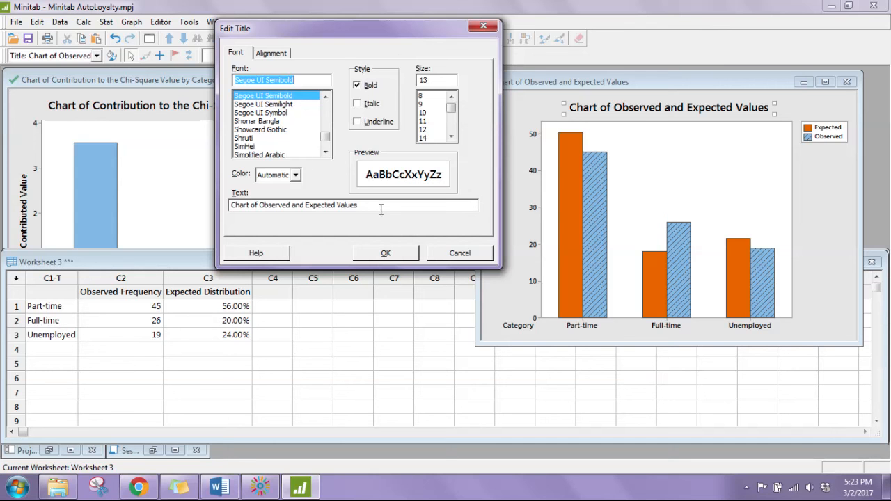
left_click_drag(384, 206, 212, 207)
key("ctrl+c")
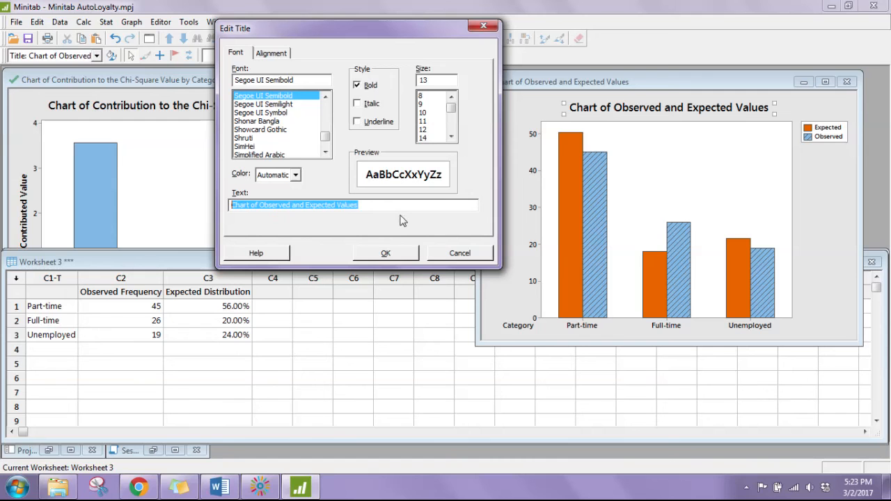
key("BackSpace")
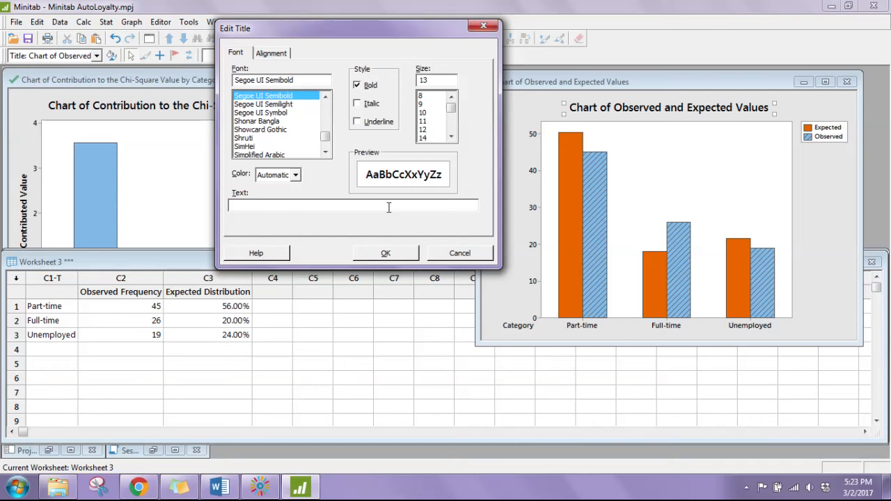
left_click(224, 490)
scroll(615, 355, "up", 3)
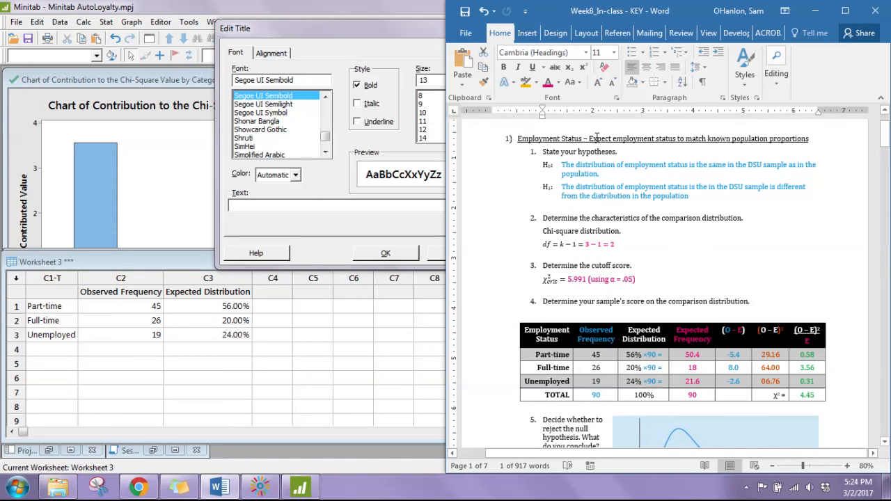
left_click(348, 203)
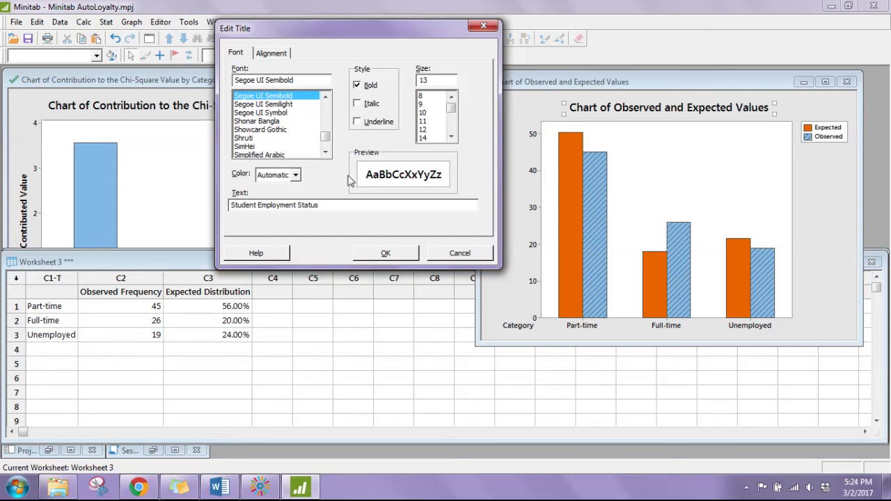
left_click(385, 253)
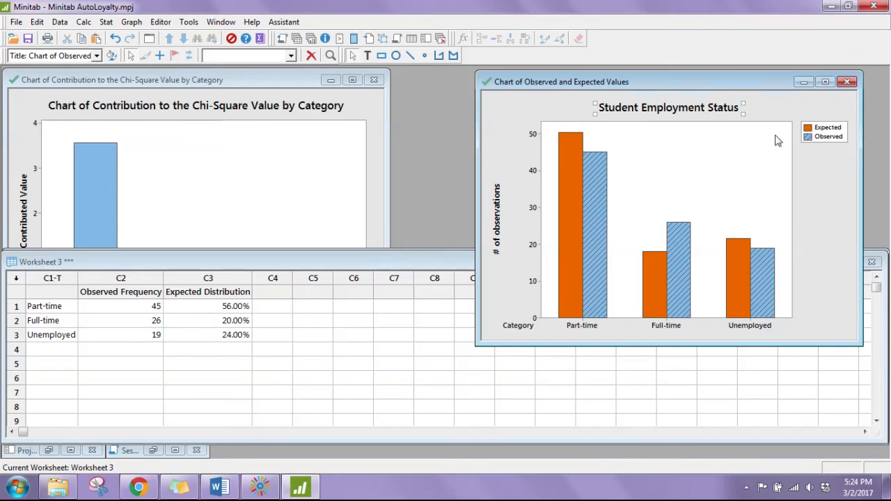
Step: Add the copied text "Chart of Observed and Expected Values" as a subtitle to the chart
left_click(815, 212)
right_click(815, 213)
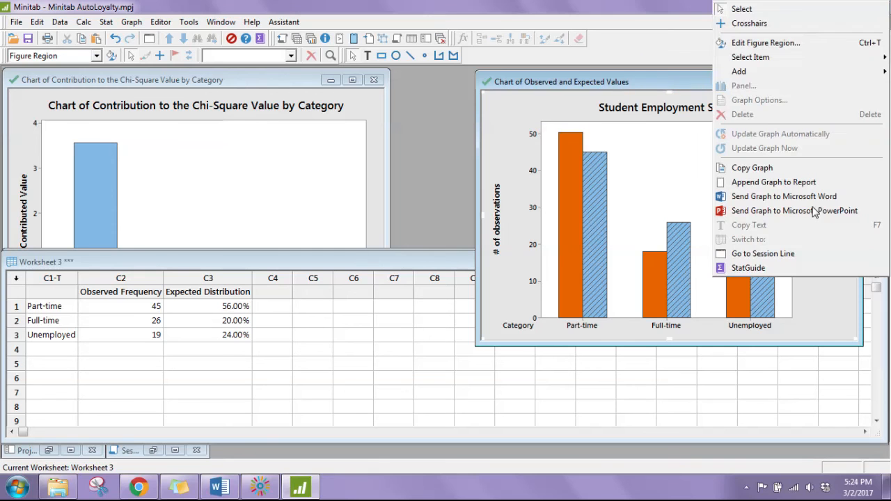
mouse_move(783, 74)
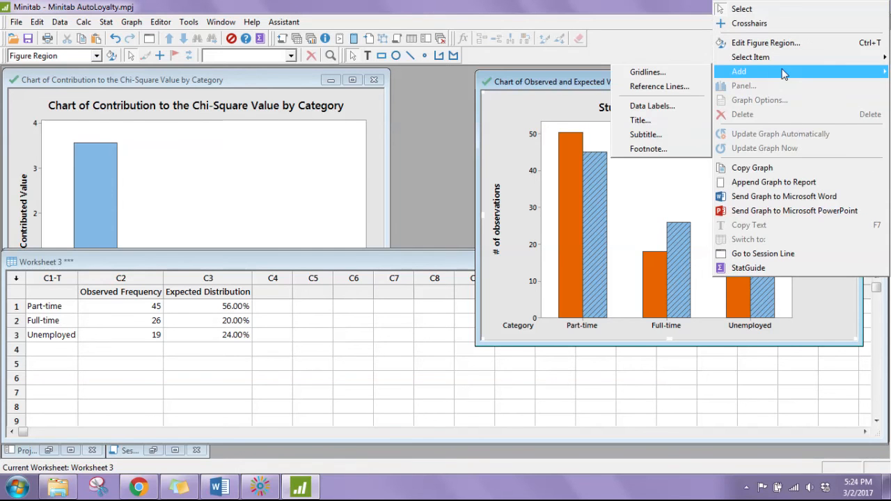
left_click(649, 135)
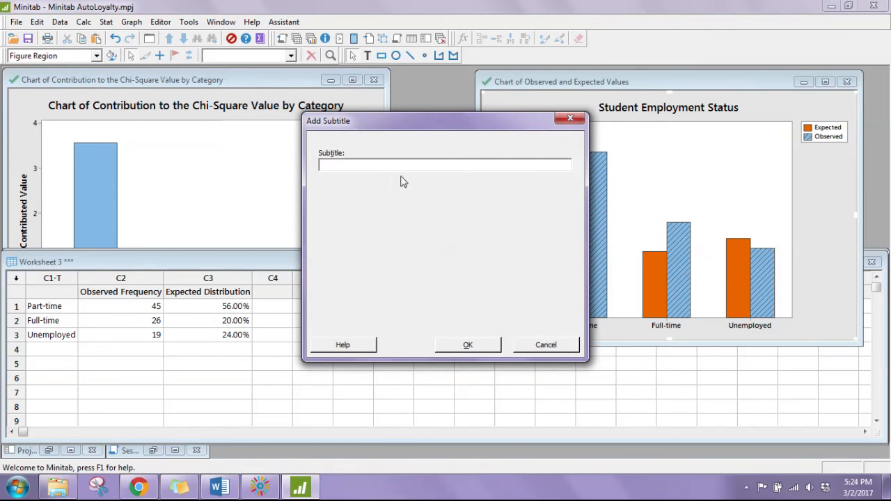
key("ctrl+v")
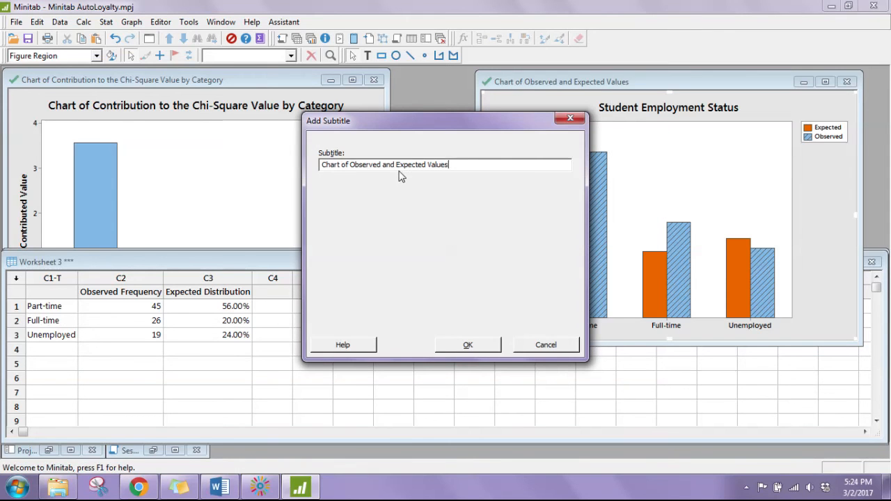
left_click(469, 346)
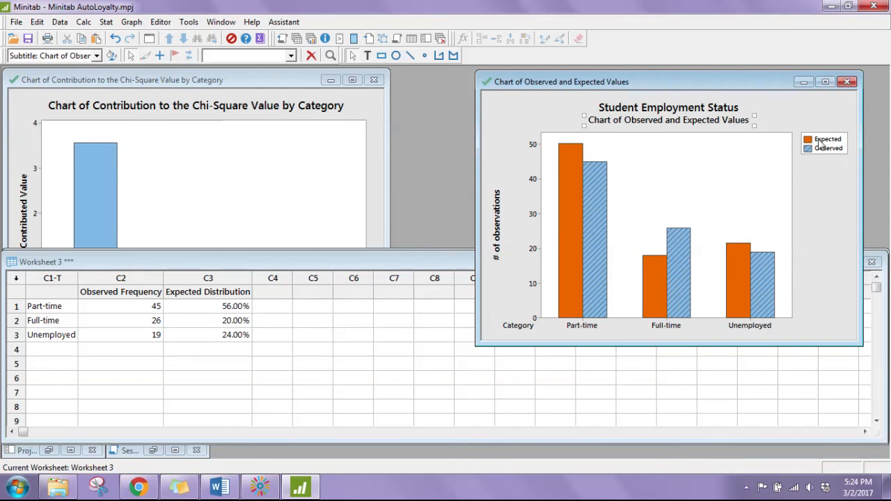
left_click(820, 143)
double_click(819, 143)
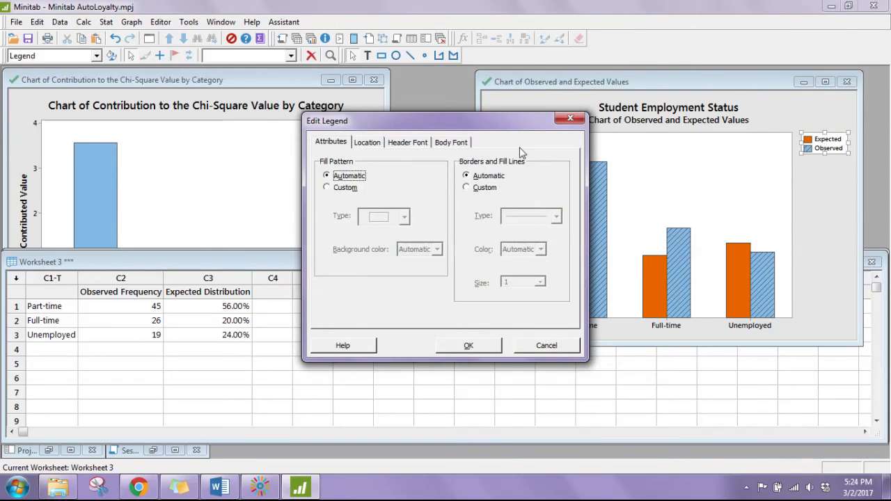
left_click(452, 144)
left_click(418, 145)
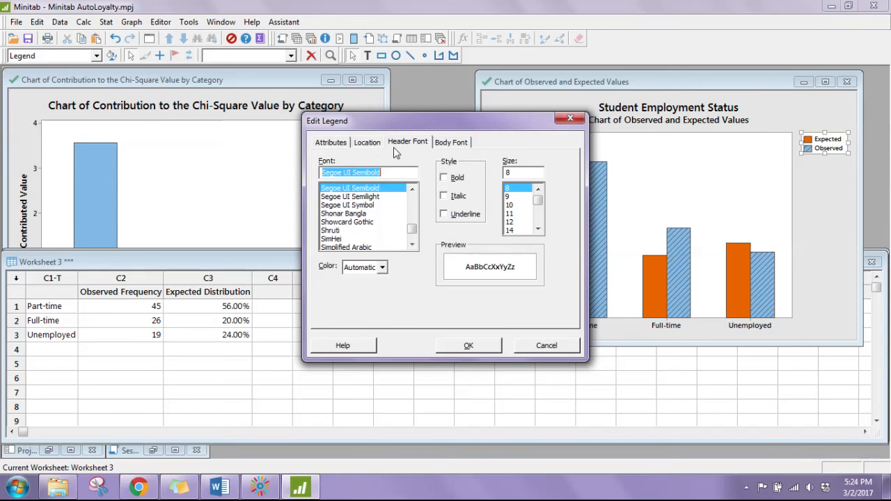
left_click(374, 143)
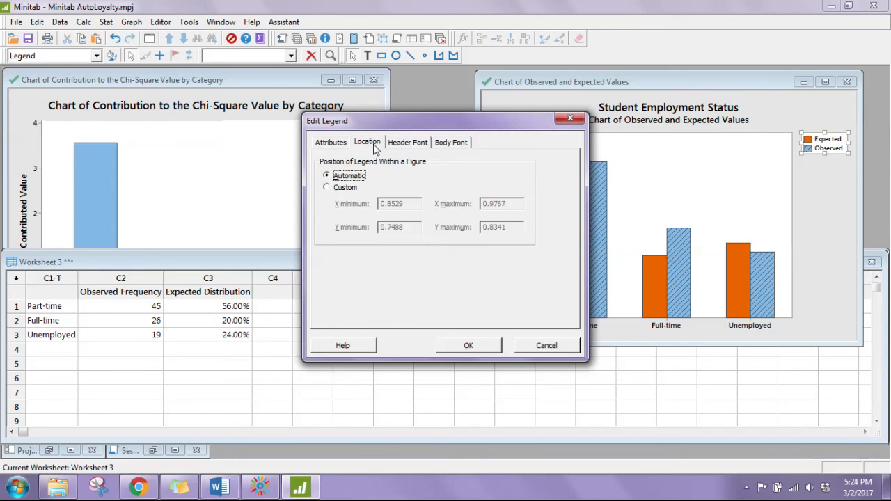
left_click(331, 145)
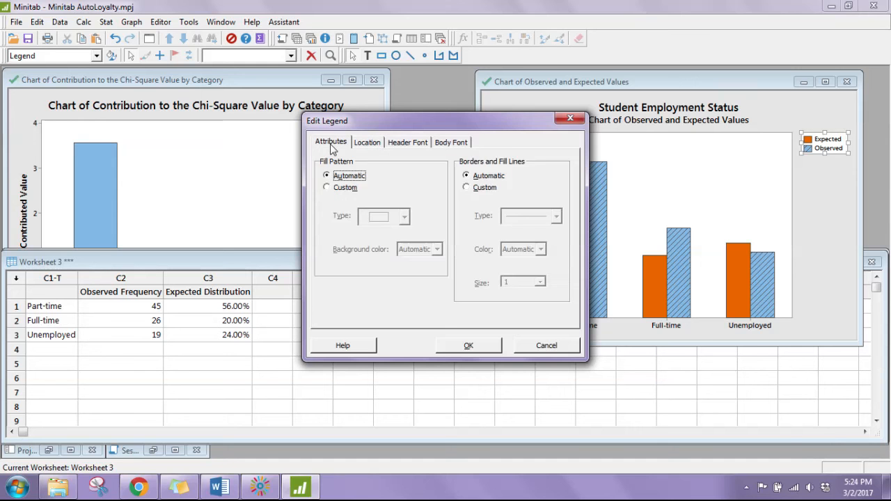
left_click(547, 345)
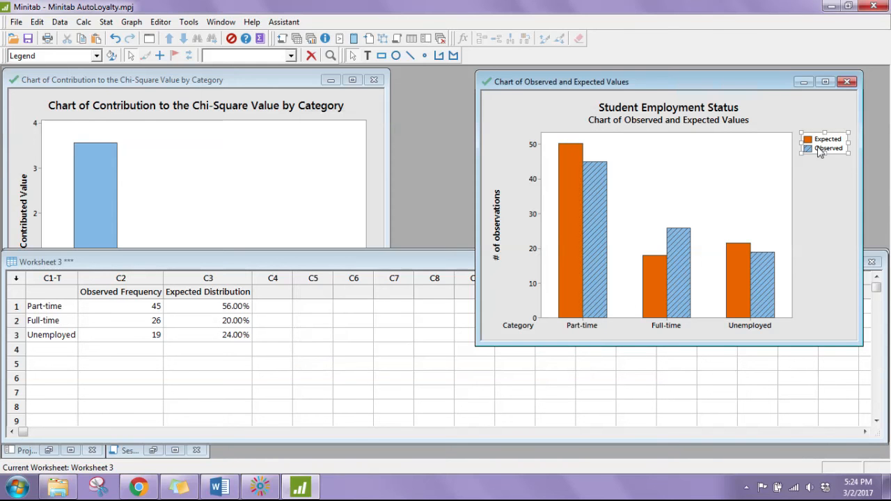
Step: Change the "Expected" legend entry to "Expected frequency based on national averages"
double_click(825, 141)
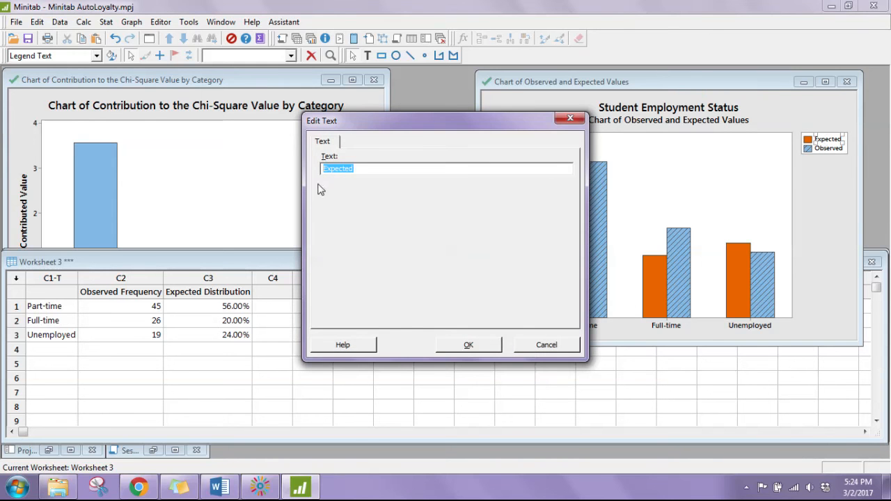
left_click(365, 169)
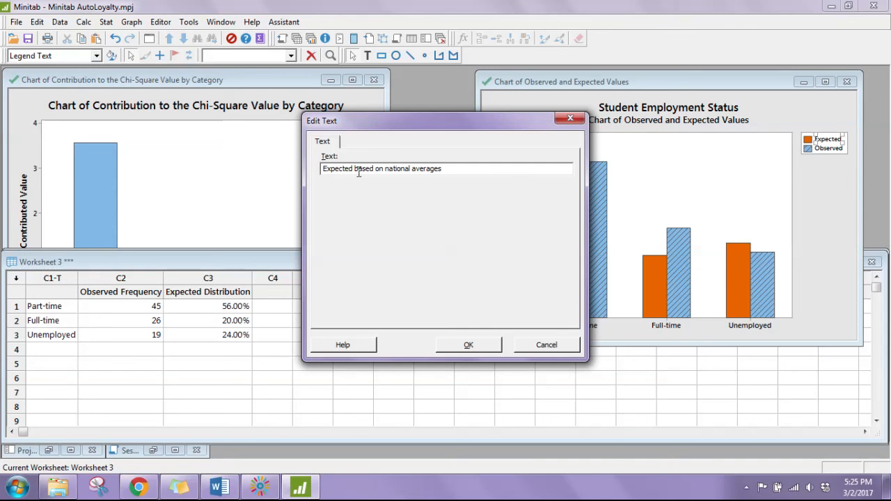
type("frequency")
left_click(486, 345)
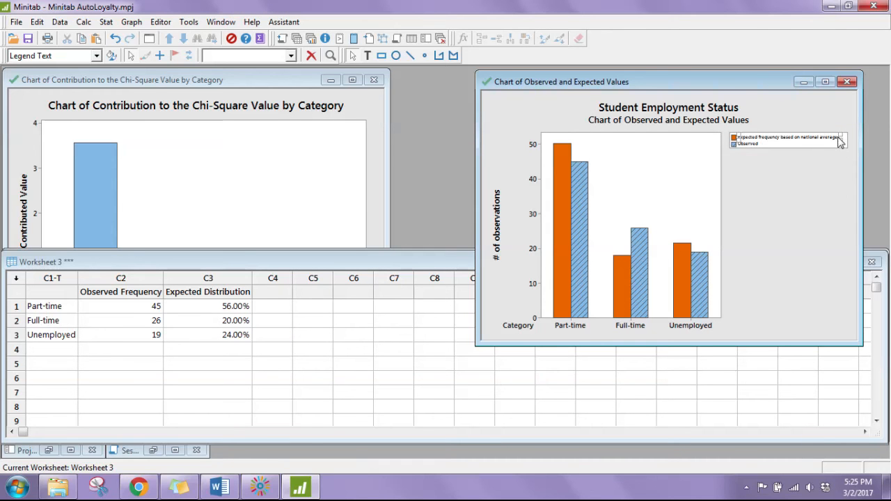
Step: Set the body font size of the chart's legend to 10
double_click(798, 137)
left_click(549, 346)
double_click(791, 147)
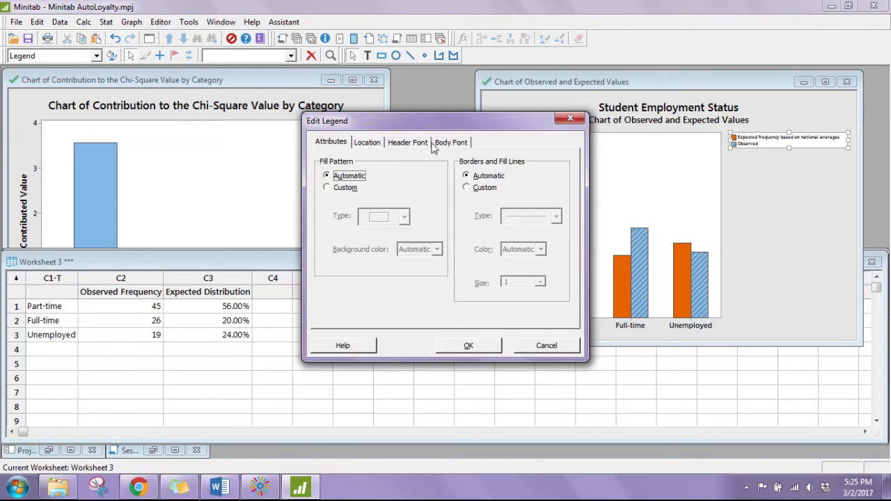
left_click(450, 142)
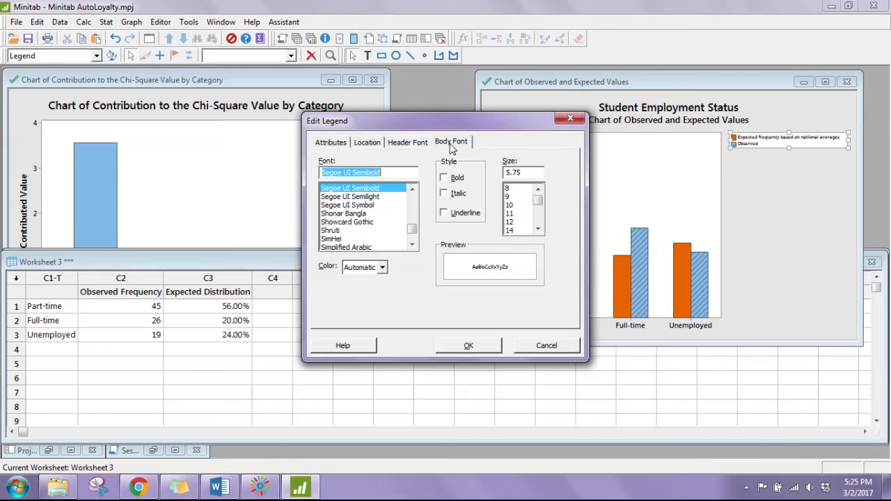
left_click(515, 207)
left_click(483, 346)
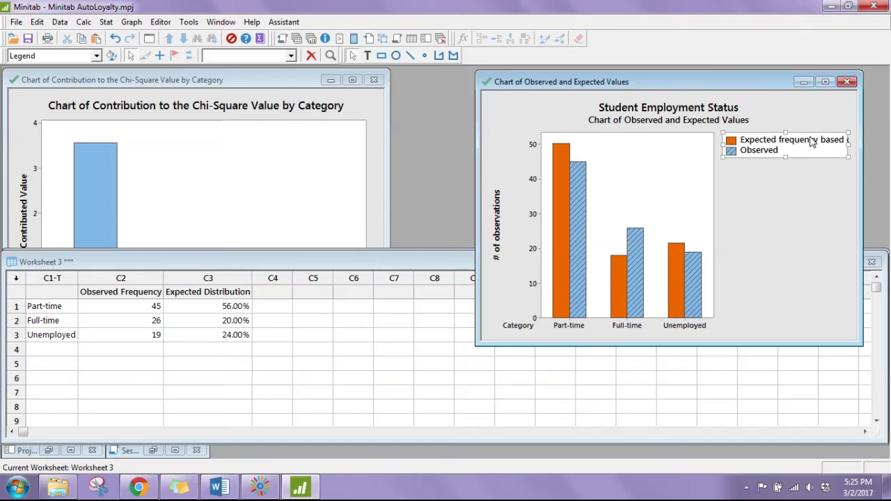
Step: Switch the chart legend's position within the figure from automatic to custom placement
double_click(811, 152)
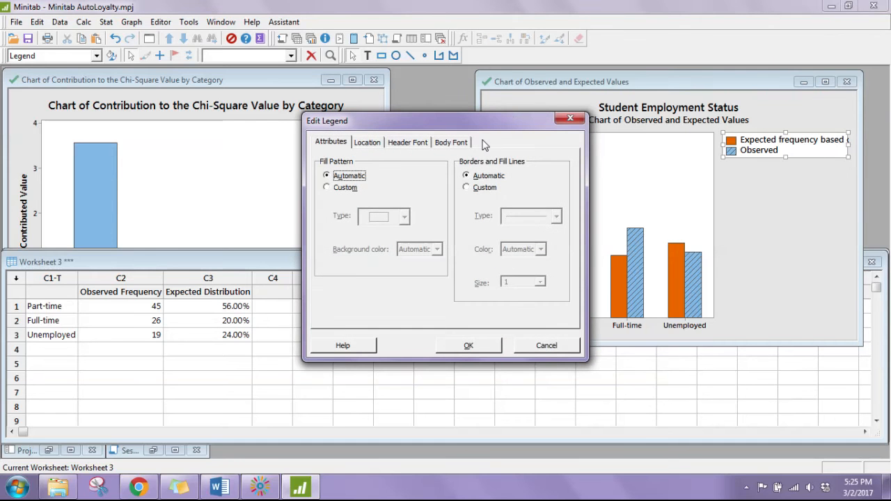
left_click(768, 156)
left_click(450, 143)
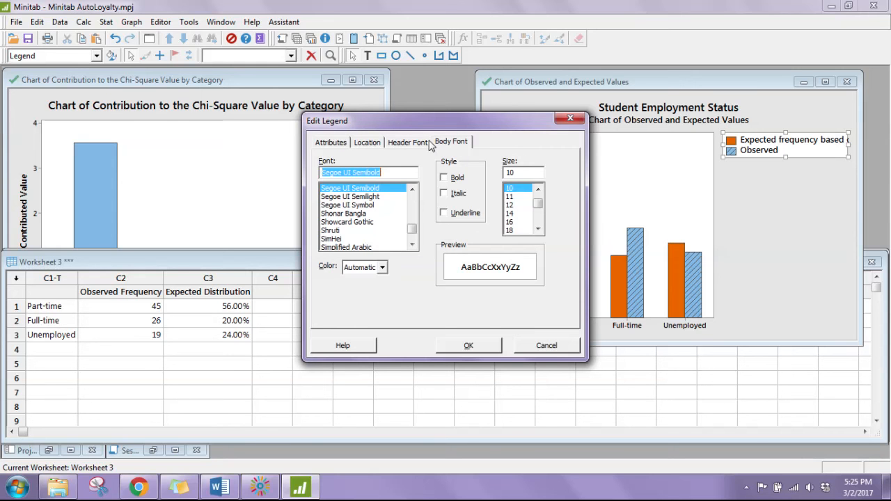
left_click(414, 143)
left_click(374, 143)
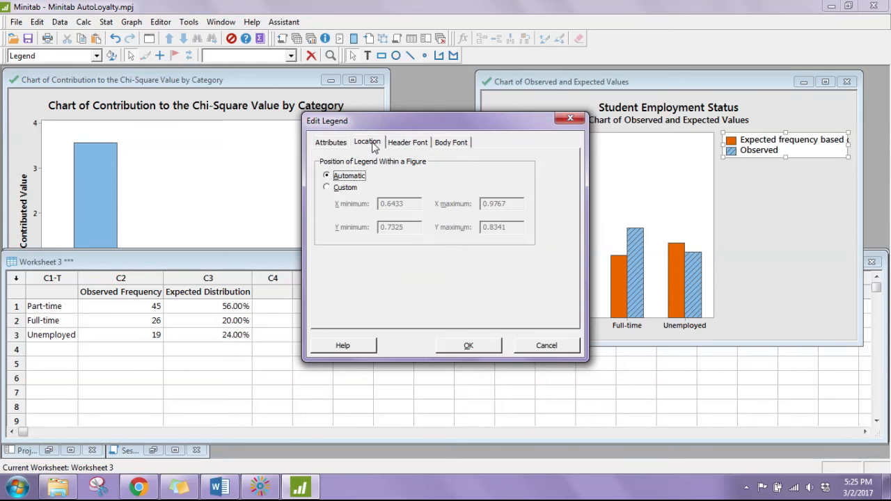
left_click(327, 188)
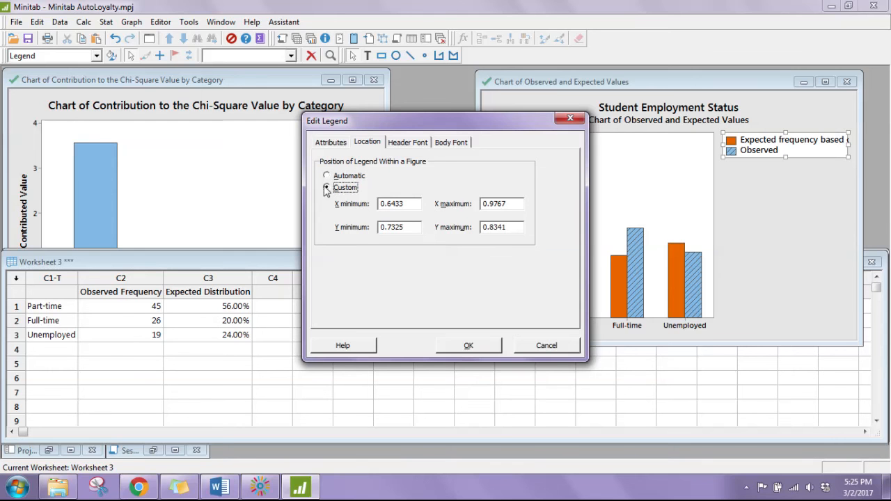
left_click(469, 346)
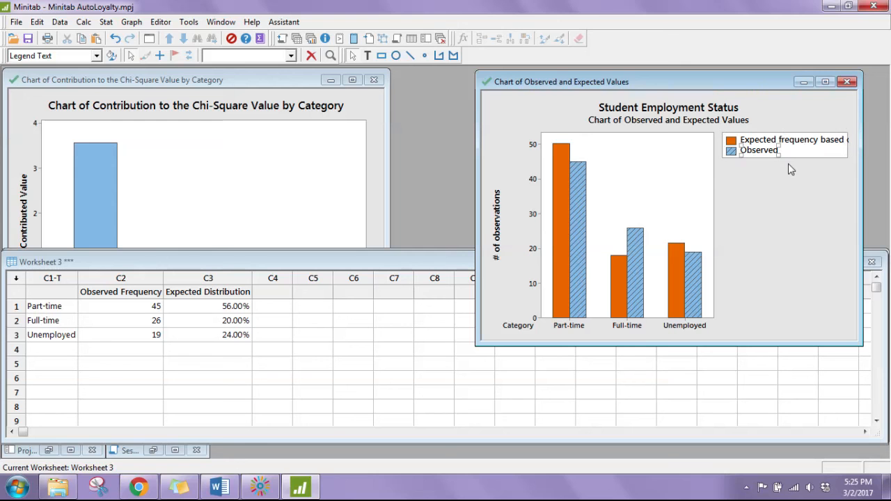
Step: Undo the legend edits back to the original "Expected" entry text, keeping the chart's title and subtitle
key("ctrl+z")
key("ctrl+z")
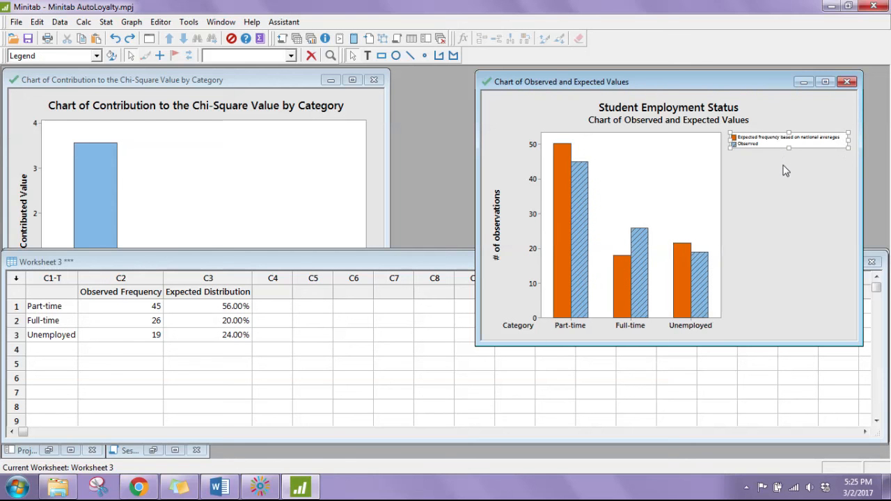
key("ctrl+z")
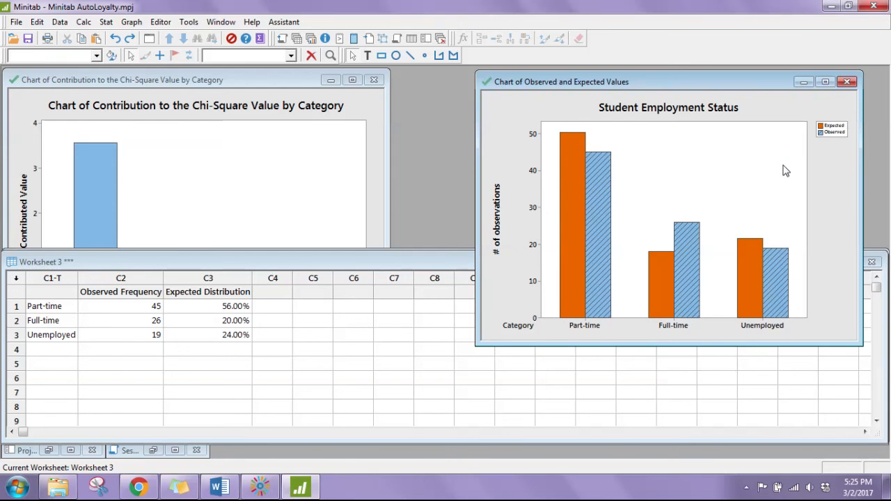
key("ctrl+z")
key("ctrl+y")
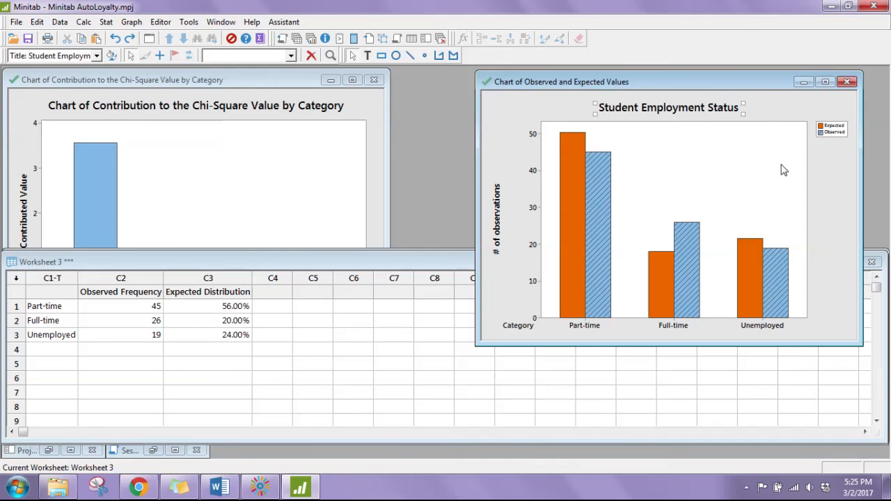
key("ctrl+y")
key("ctrl+y")
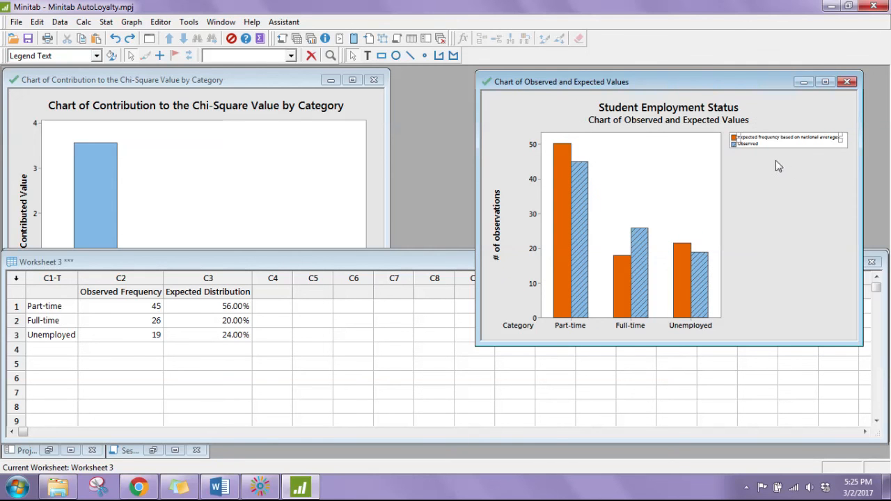
key("ctrl+z")
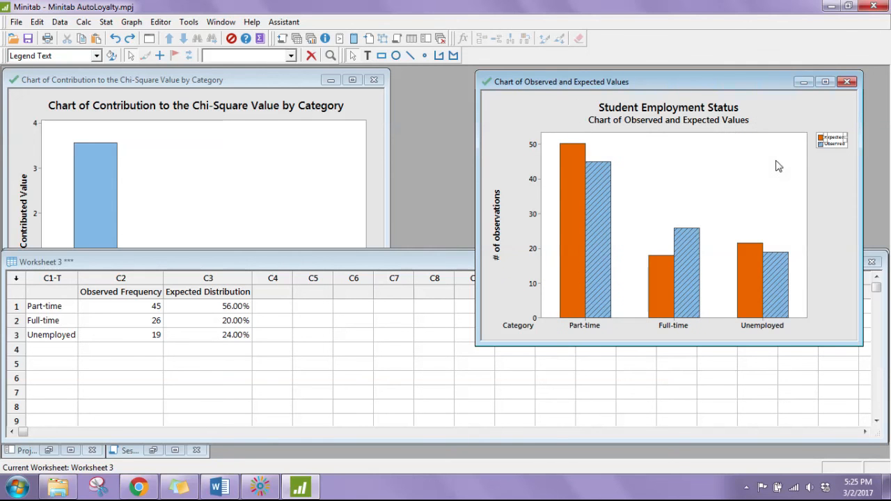
Step: Set the body font size of the legend with the short "Expected" entry to 10 and deselect it
left_click(835, 134)
double_click(834, 133)
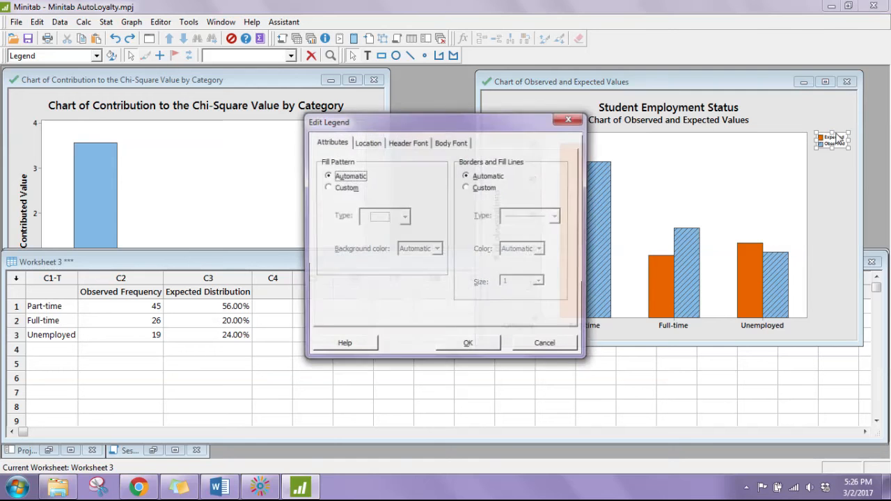
left_click(453, 142)
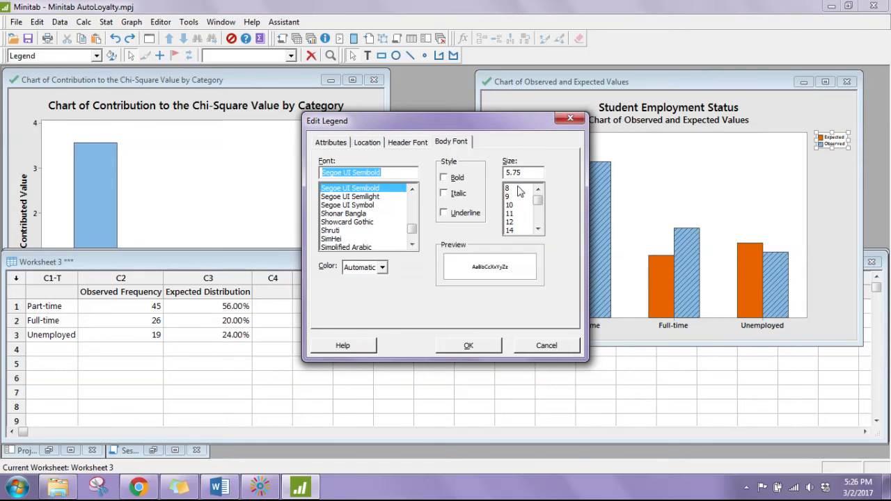
left_click(514, 206)
left_click(468, 346)
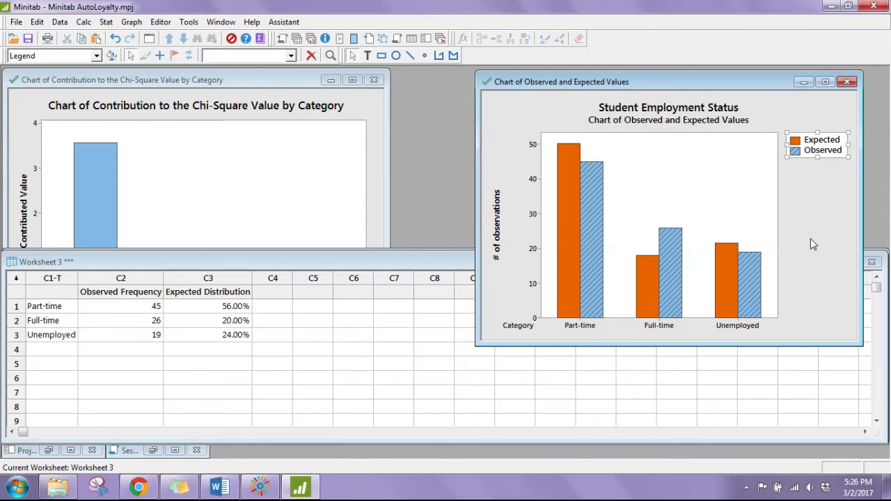
left_click(810, 240)
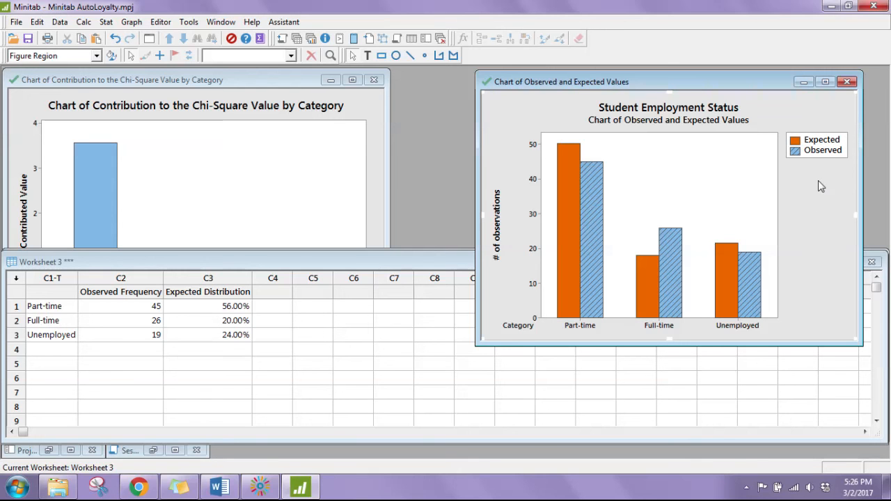
Step: Leave the subtitle's formatting as it is and retitle the chart "DSU Student Employment Status"
double_click(663, 121)
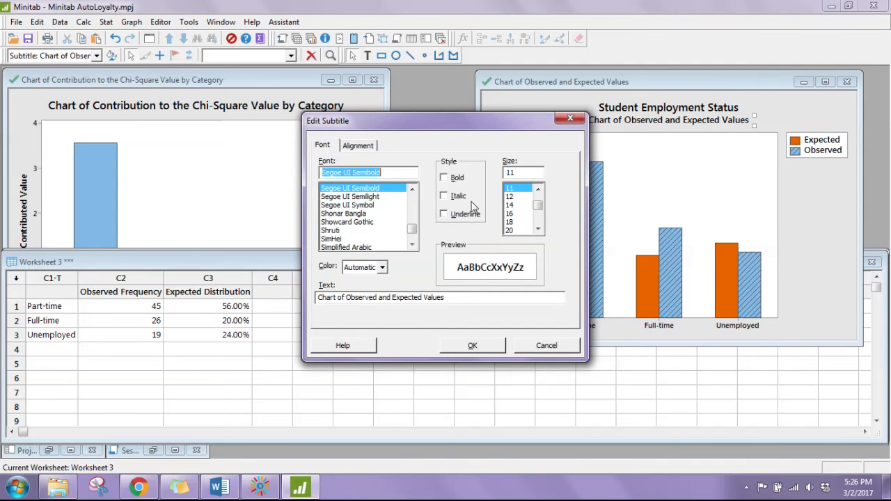
left_click(546, 346)
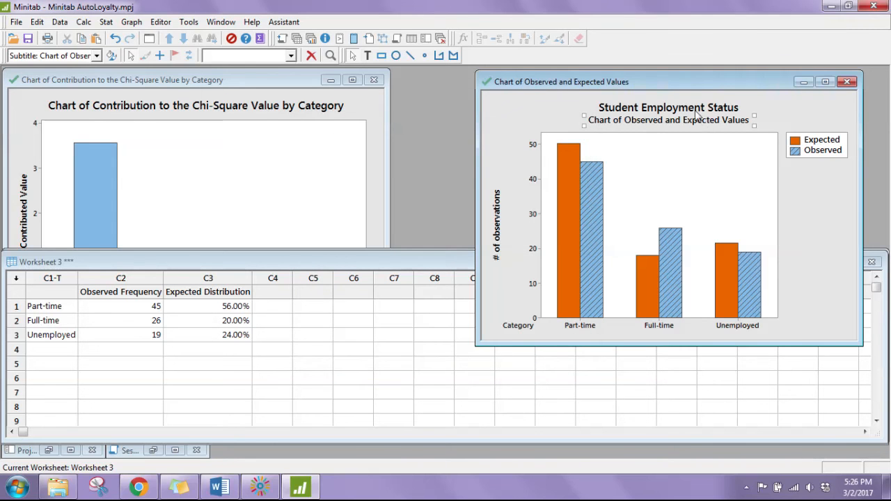
double_click(622, 114)
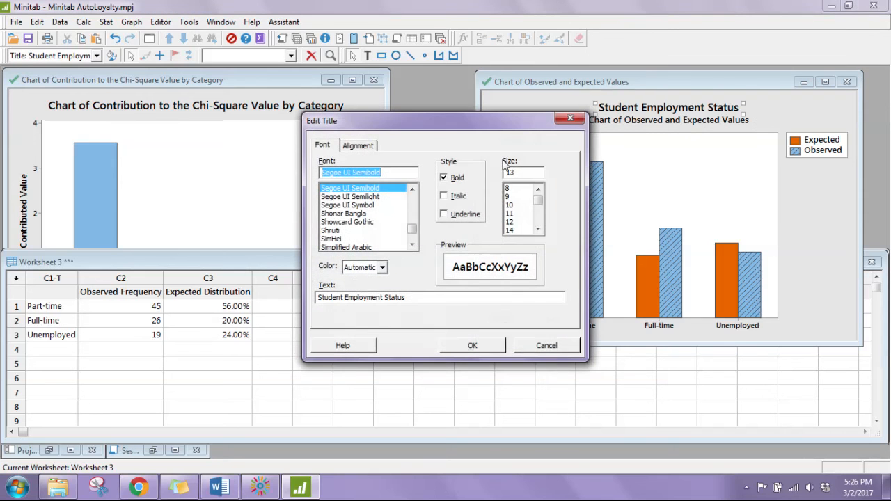
left_click(318, 297)
type("DSU")
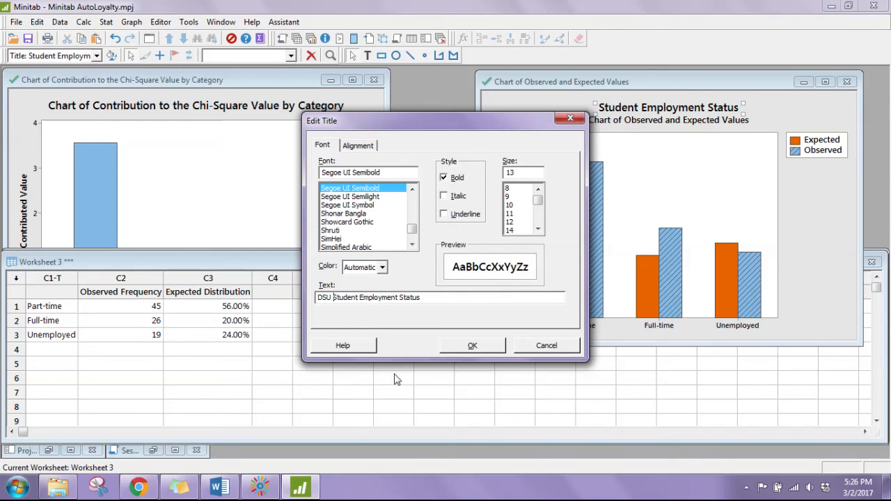
left_click(472, 345)
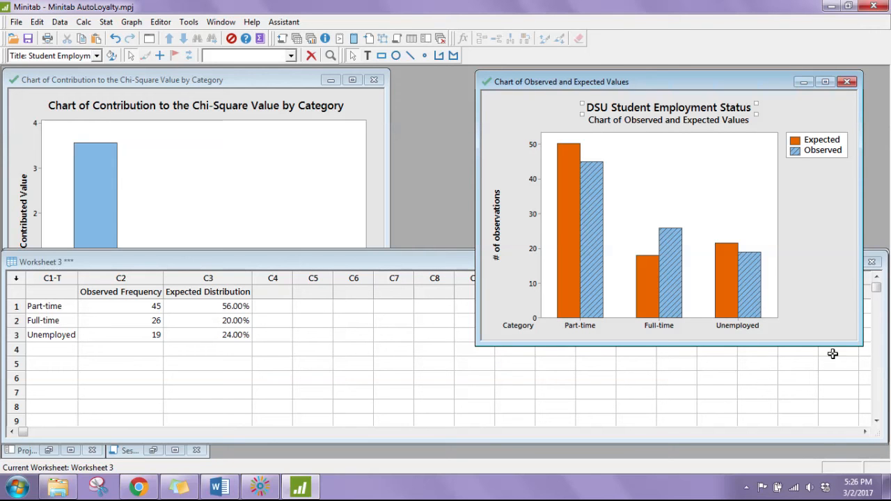
Step: Add a footnote to the chart with the author's full name followed by "BADM 321", and save the project
left_click(807, 282)
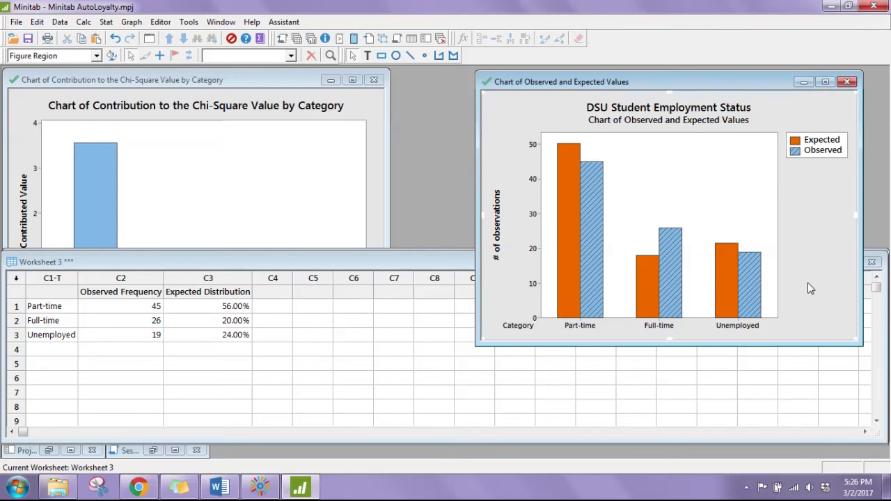
right_click(807, 282)
mouse_move(785, 77)
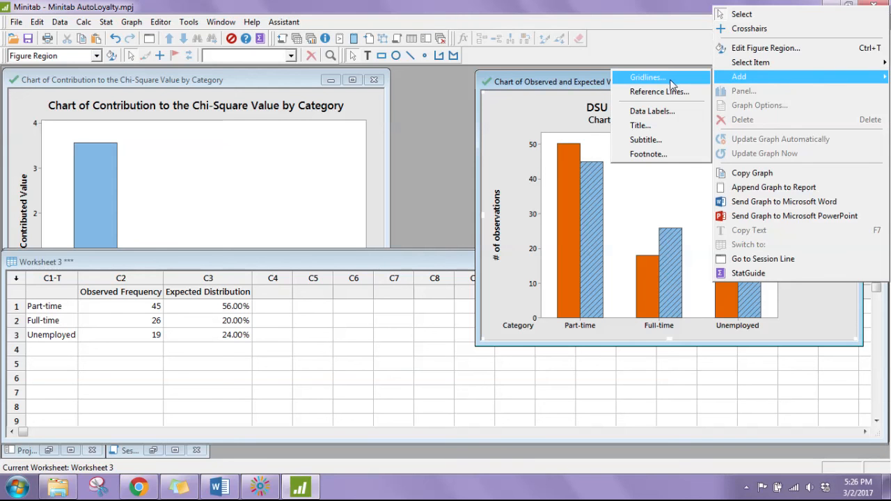
left_click(651, 154)
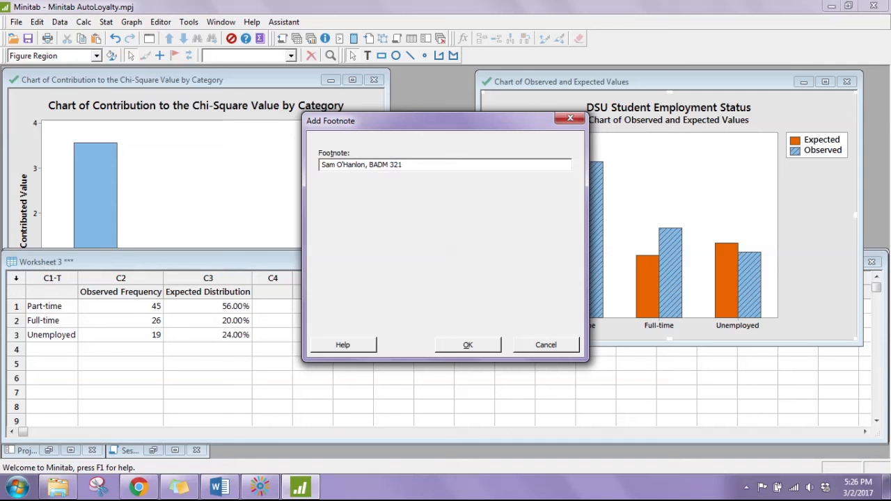
left_click(488, 348)
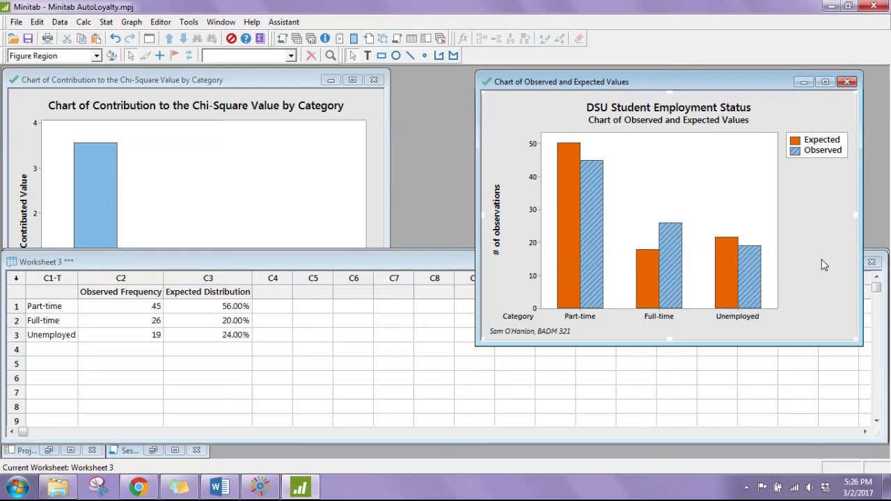
key("ctrl+s")
Step: Arrange the chart window beside a blank Word document and close the Week8_In-class - KEY document
left_click_drag(691, 89, 186, 83)
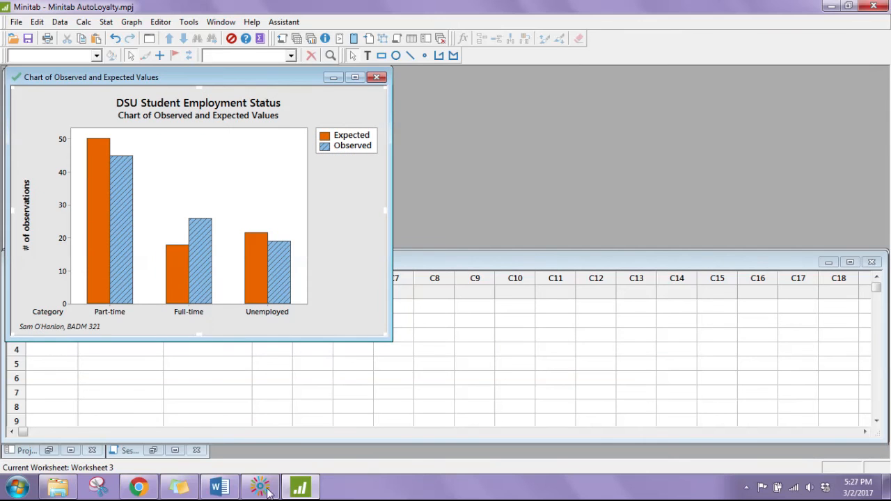
left_click(217, 495)
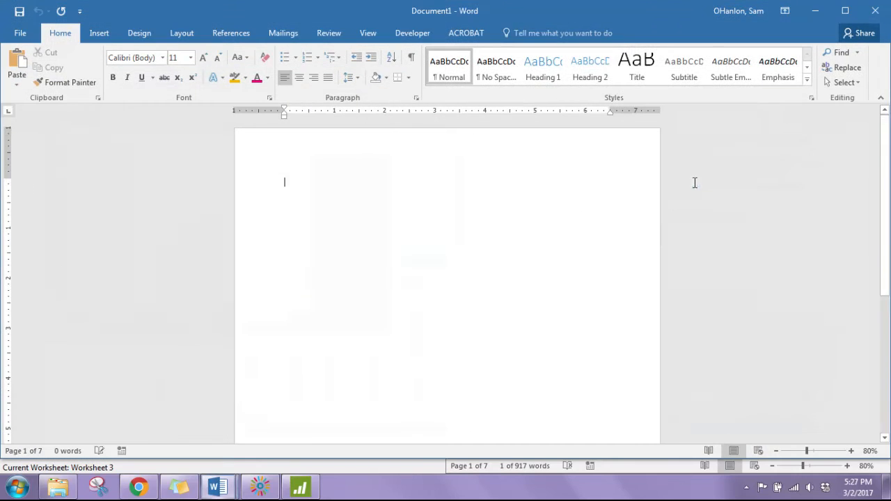
key("super+Right")
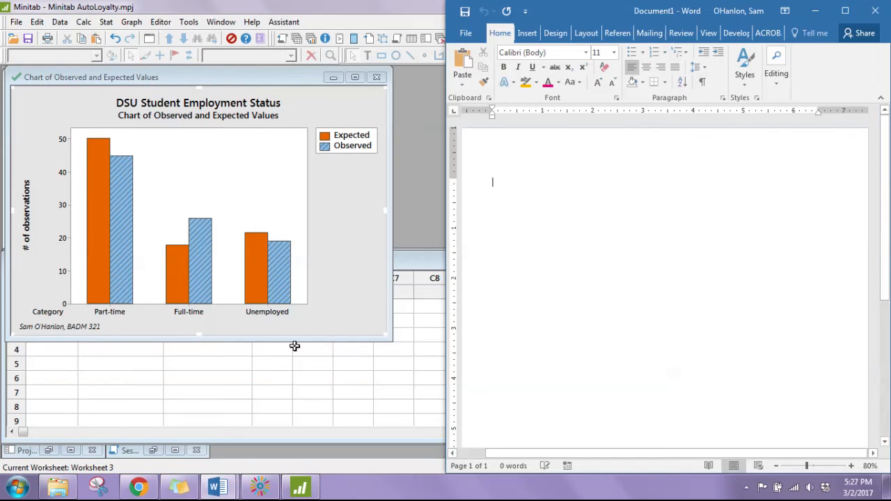
mouse_move(217, 487)
left_click(172, 452)
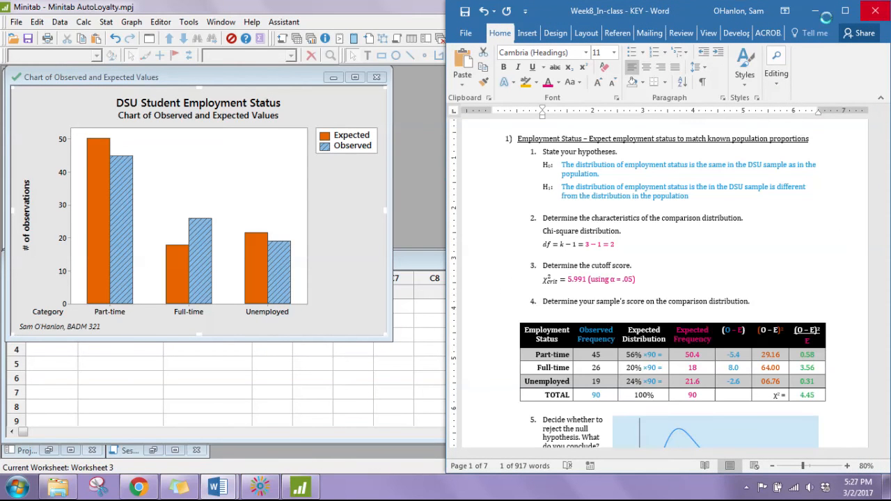
left_click(878, 13)
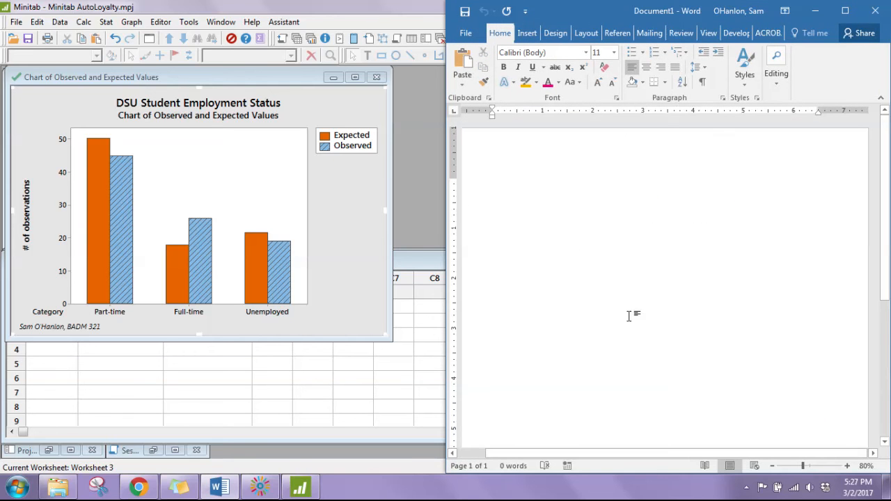
Step: Send the DSU Student Employment Status graph from Minitab to Microsoft Word and bring up the Word document
left_click(351, 217)
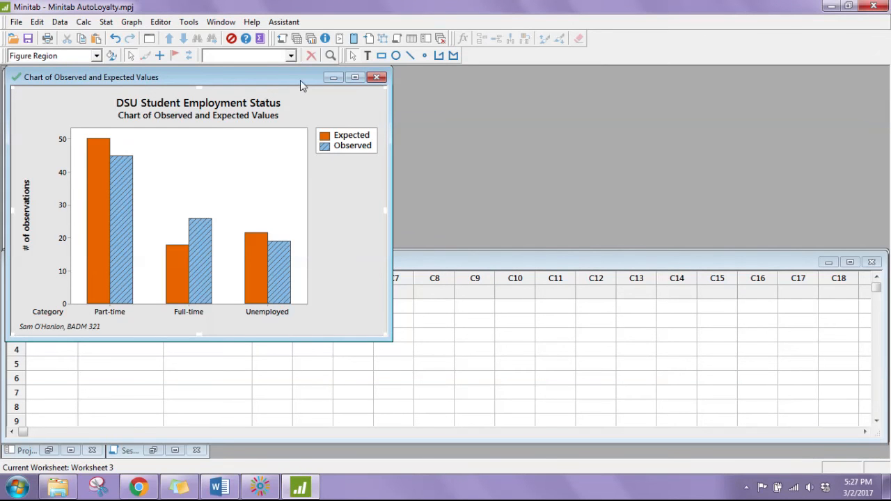
right_click(337, 231)
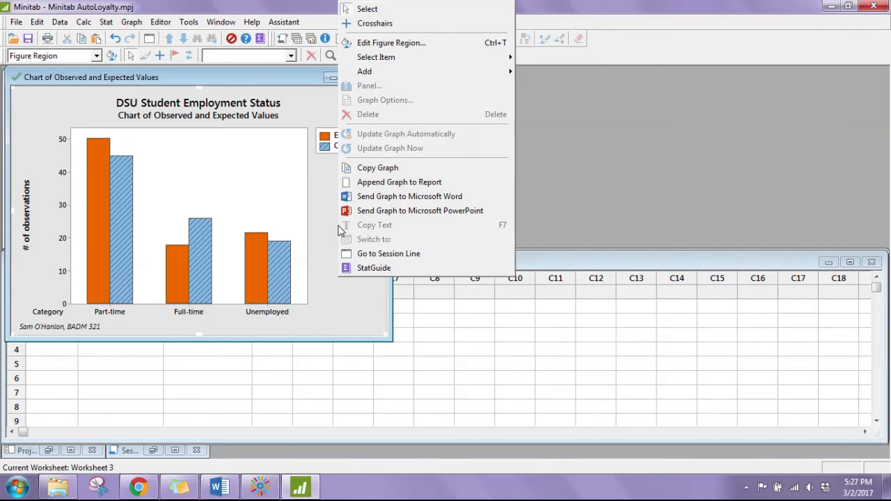
left_click(423, 201)
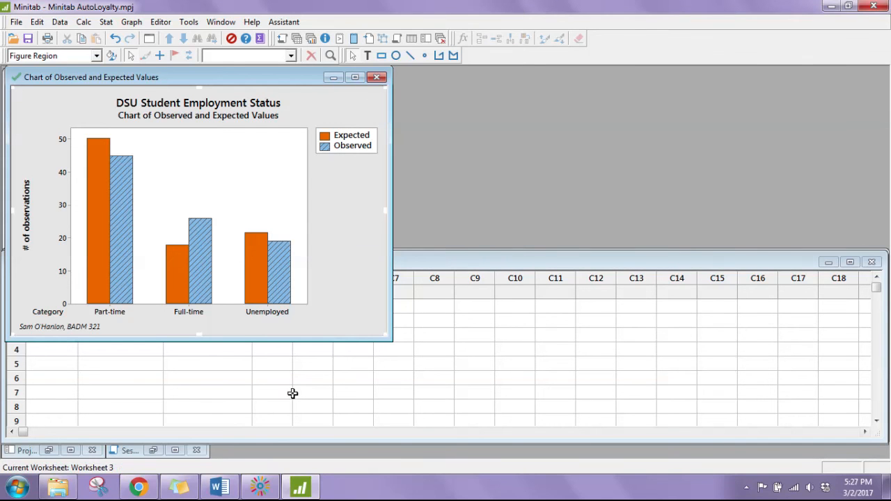
left_click(219, 487)
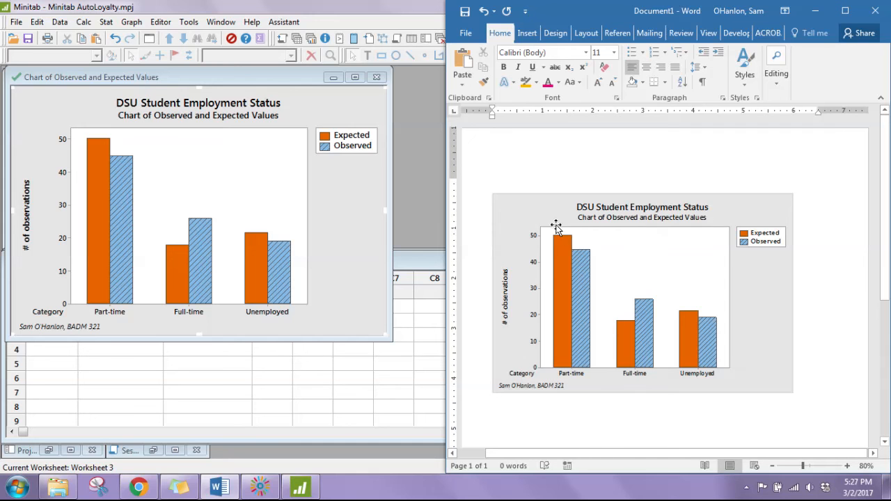
Step: Examine the inserted chart in the Word document, and minimize Word to return to Minitab
left_click(768, 330)
scroll(801, 334, "down", 2)
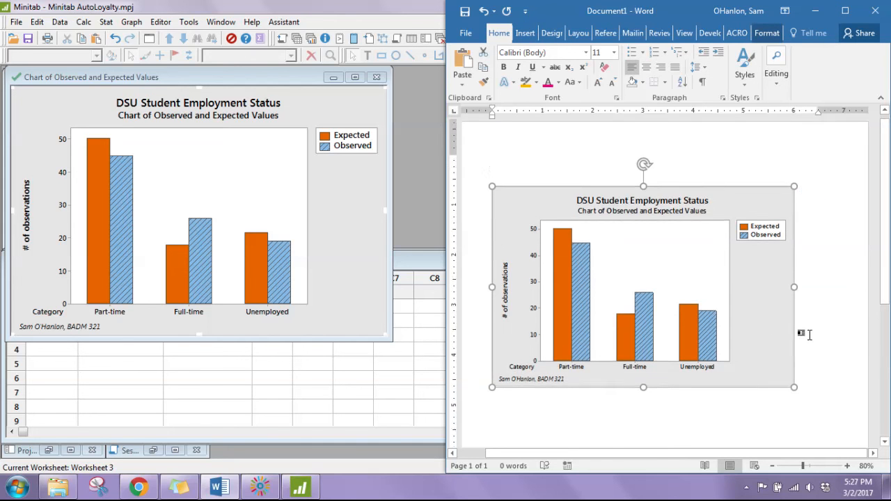
scroll(811, 335, "down", 2)
scroll(810, 333, "up", 4)
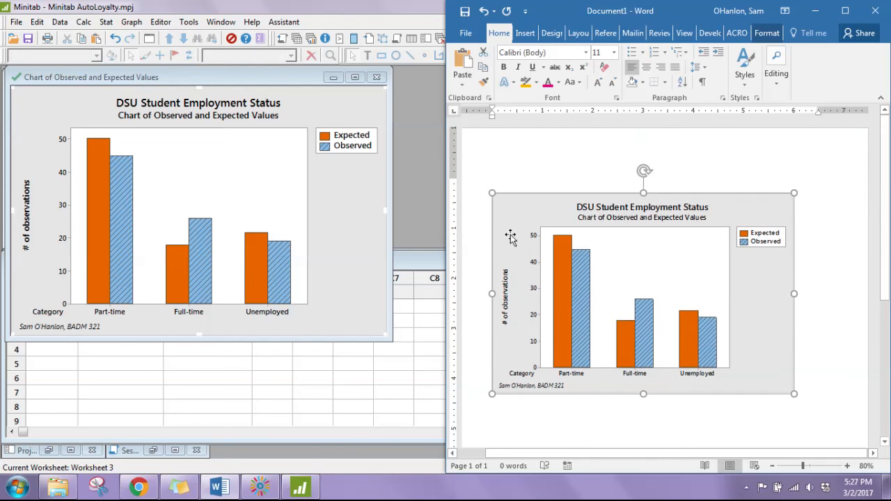
left_click(815, 12)
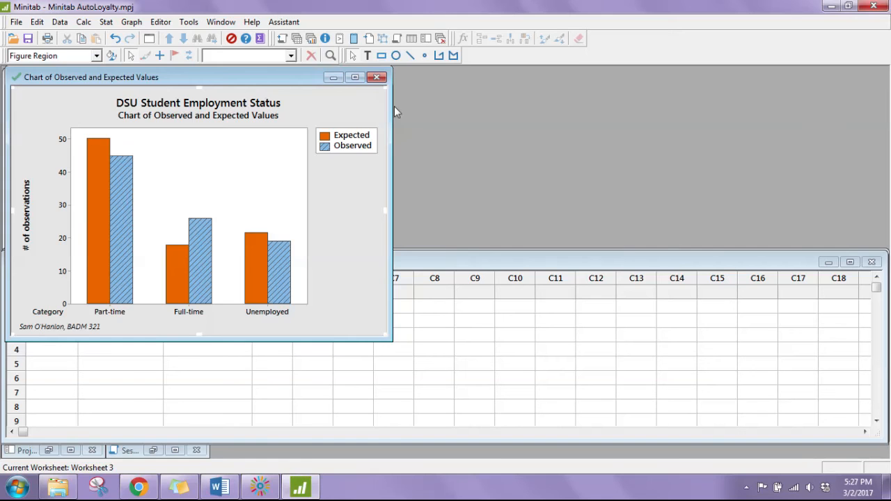
Step: Minimize the Chart of Observed and Expected Values and all the open worksheet windows
left_click(333, 79)
left_click(828, 262)
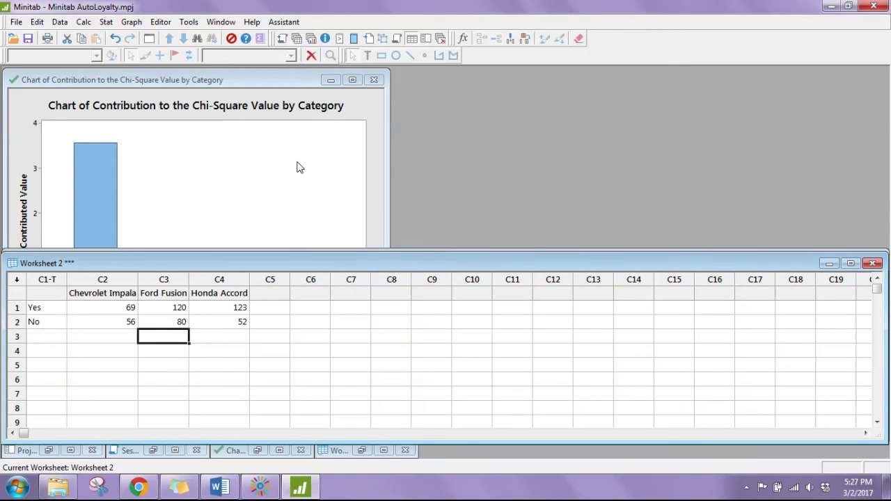
left_click(828, 263)
left_click(830, 259)
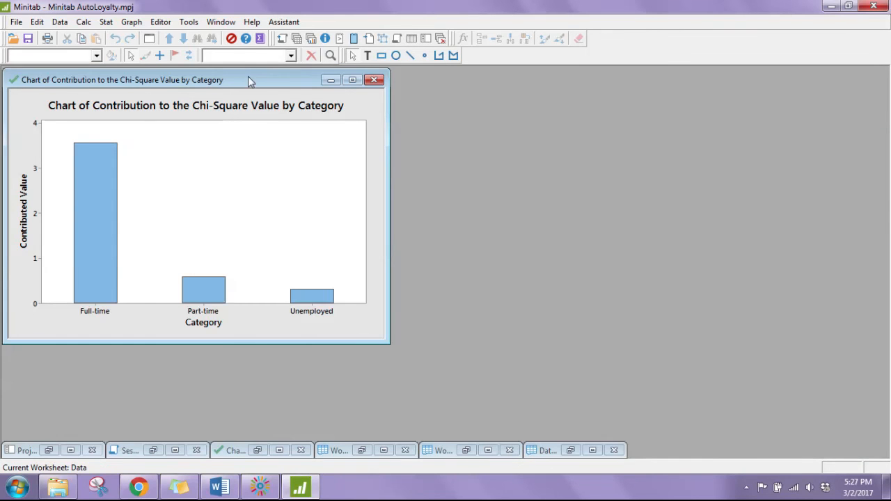
Step: Remove the Chart of Contribution to the Chi-Square Value by Category from the project without saving it to a separate file
left_click_drag(247, 82, 498, 101)
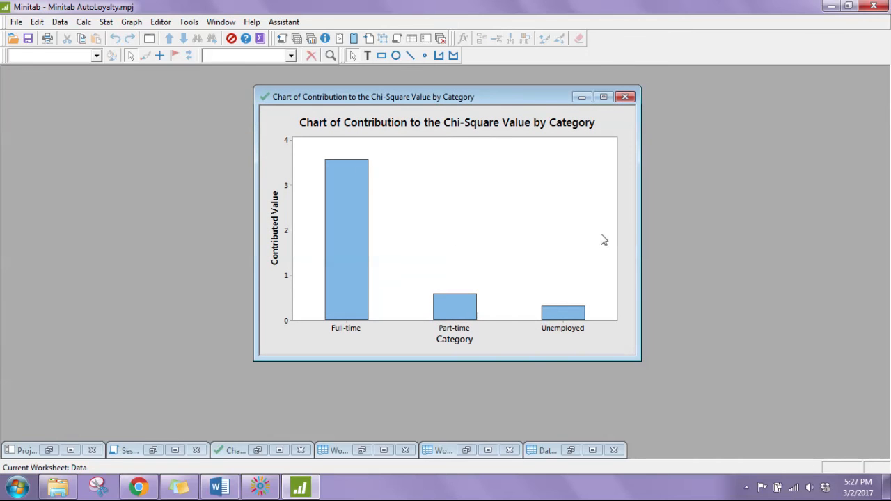
left_click(626, 98)
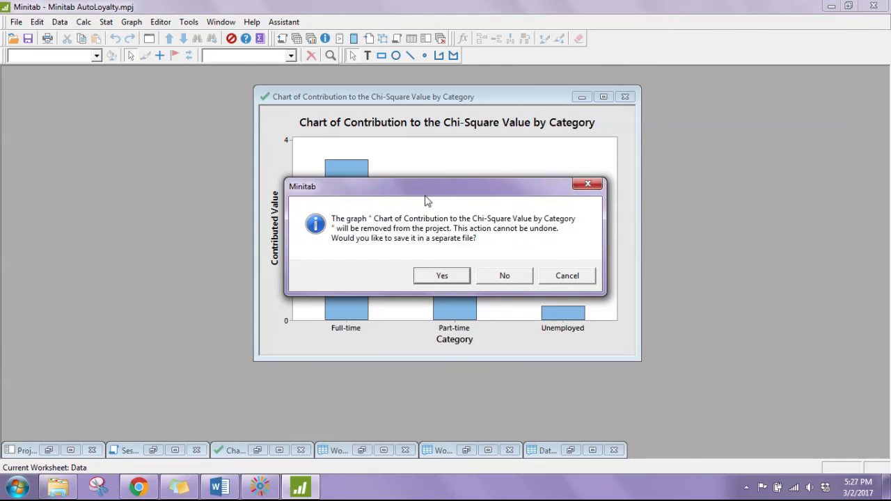
left_click(504, 280)
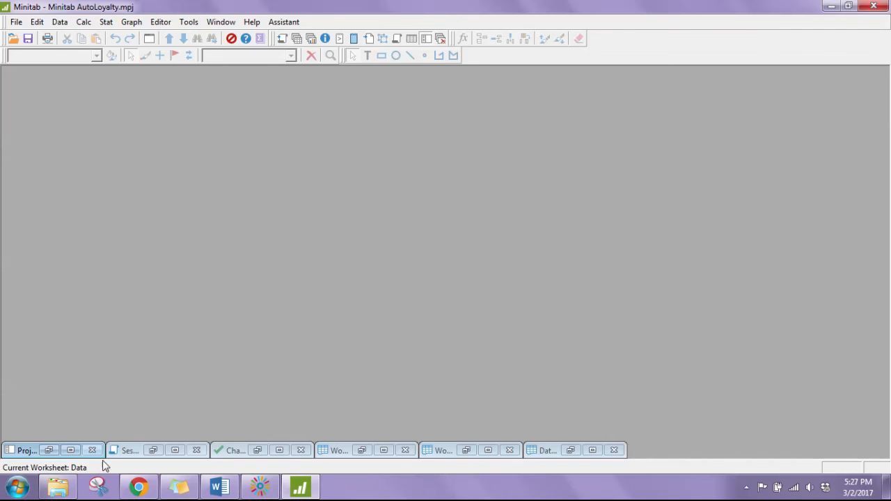
Step: Open the Project Manager and restore it to a floating window in the workspace's upper corner
left_click(70, 450)
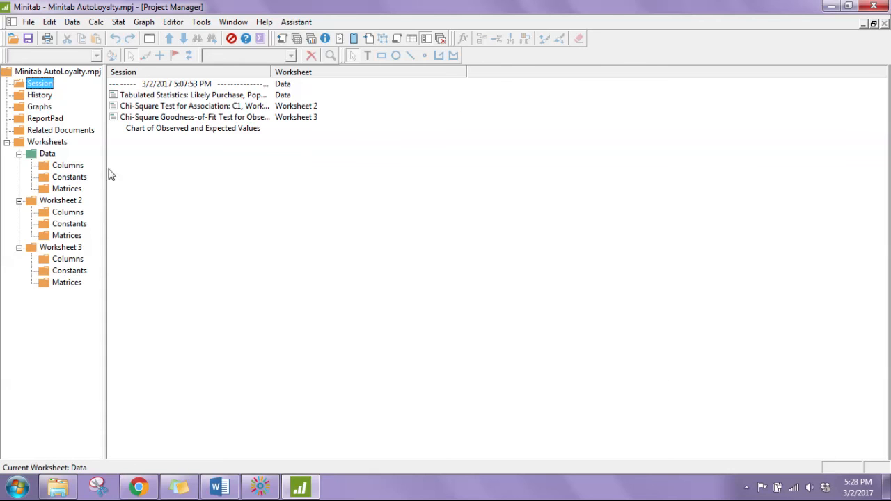
left_click(874, 24)
left_click_drag(376, 97, 354, 83)
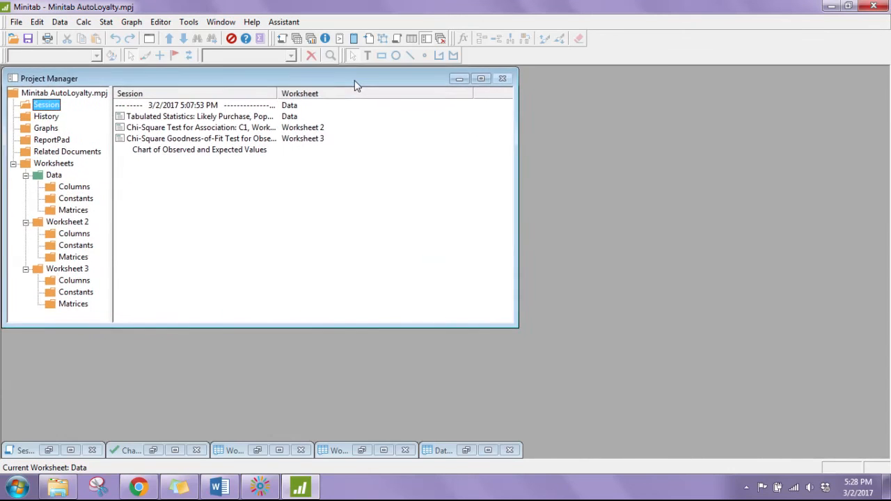
Step: Check the contents of Worksheet 3 and rename it "DSU Employment" in the Project Manager
left_click(220, 454)
left_click(224, 456)
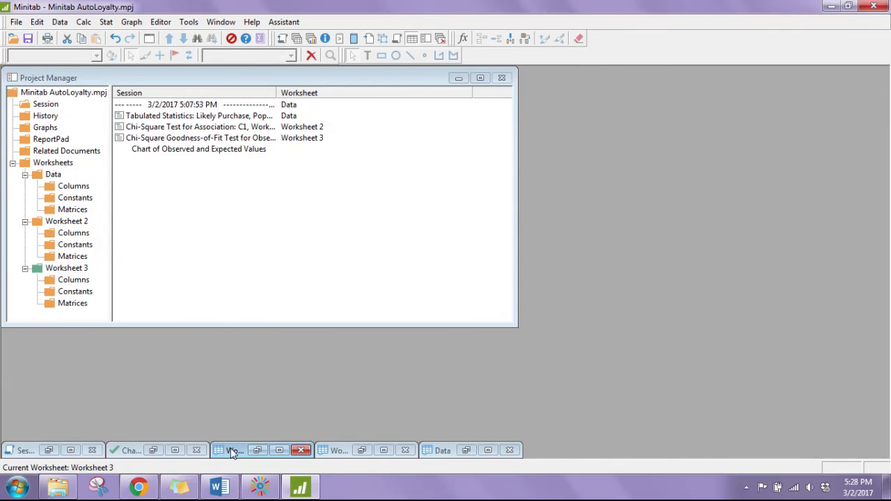
double_click(231, 449)
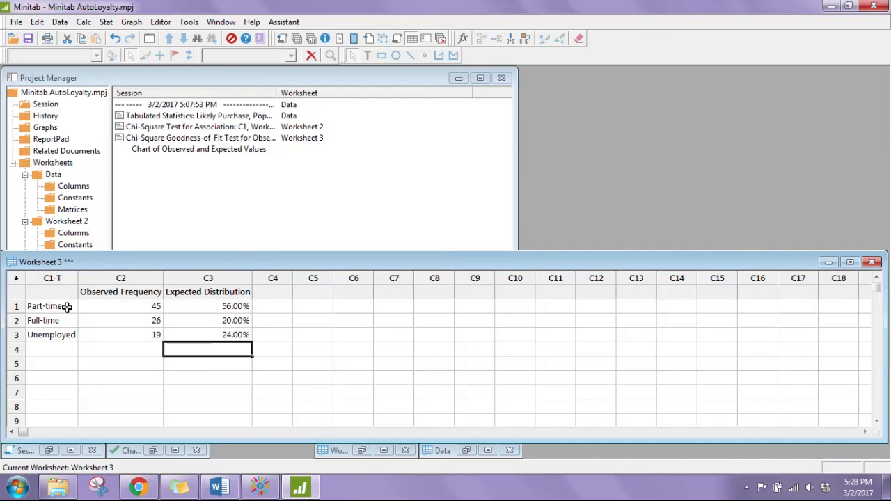
left_click(828, 268)
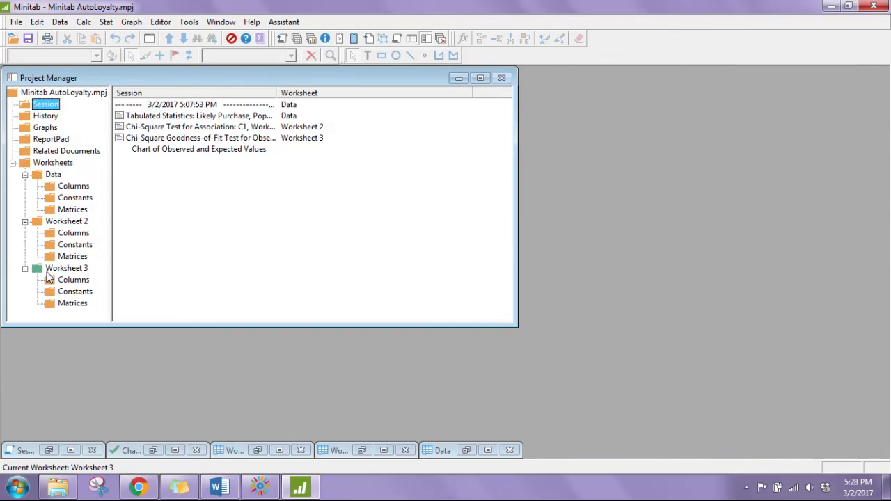
left_click(50, 274)
right_click(50, 274)
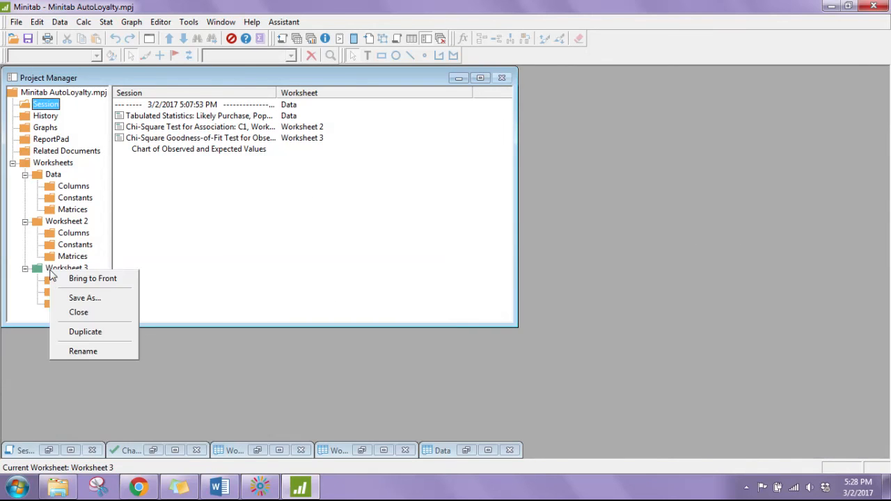
left_click(88, 352)
type("DS")
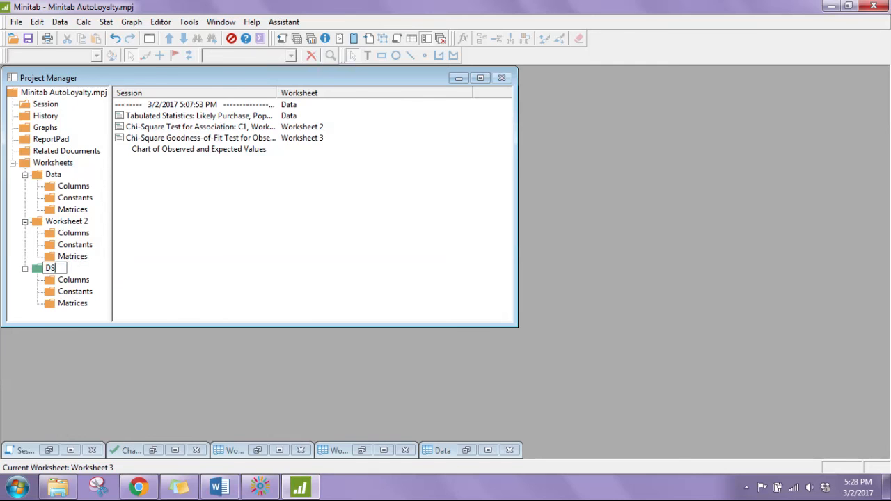
type("U Employment")
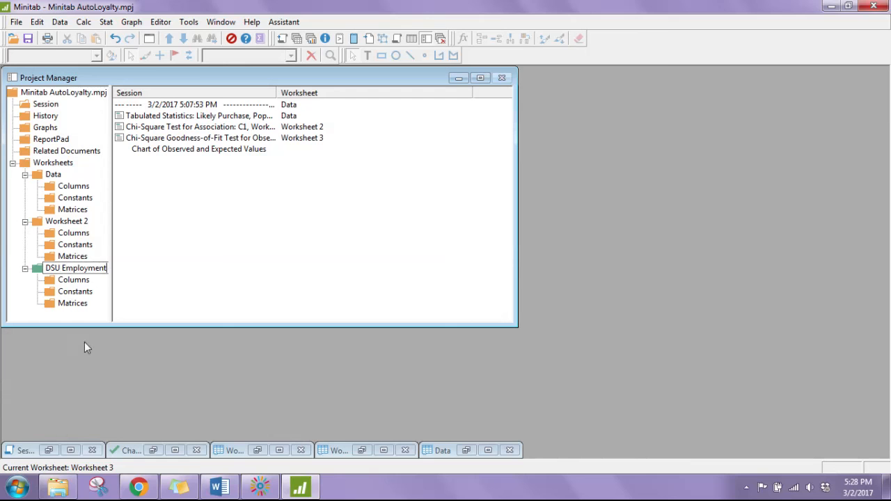
left_click(118, 311)
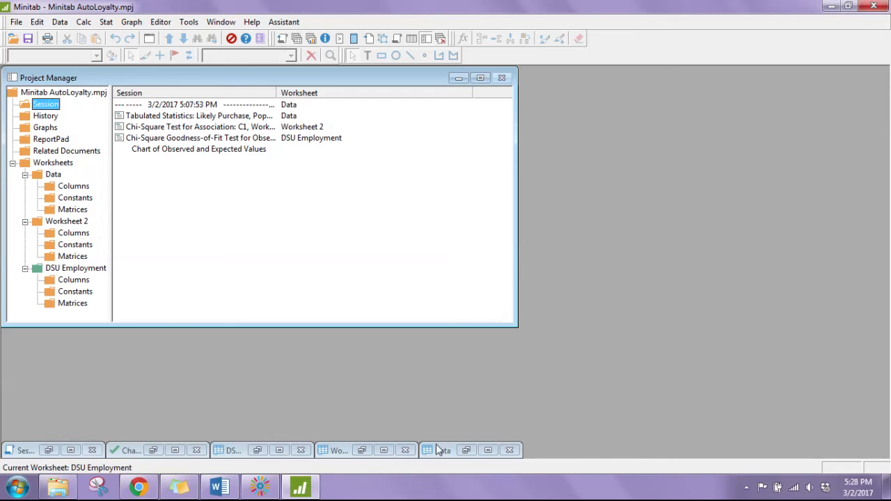
Step: Check the contents of Worksheet 2 and rename it "Customer Loyalty - Summary Table" in the Project Manager
double_click(339, 451)
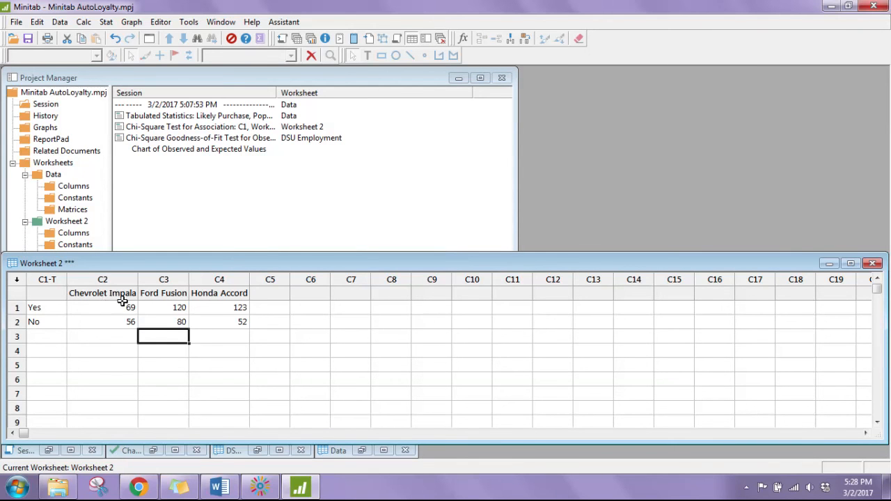
left_click(829, 263)
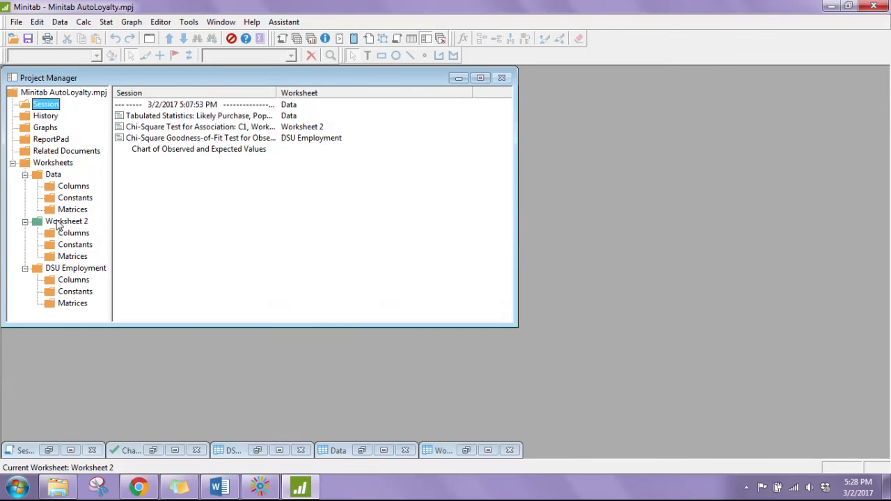
left_click(57, 221)
right_click(56, 224)
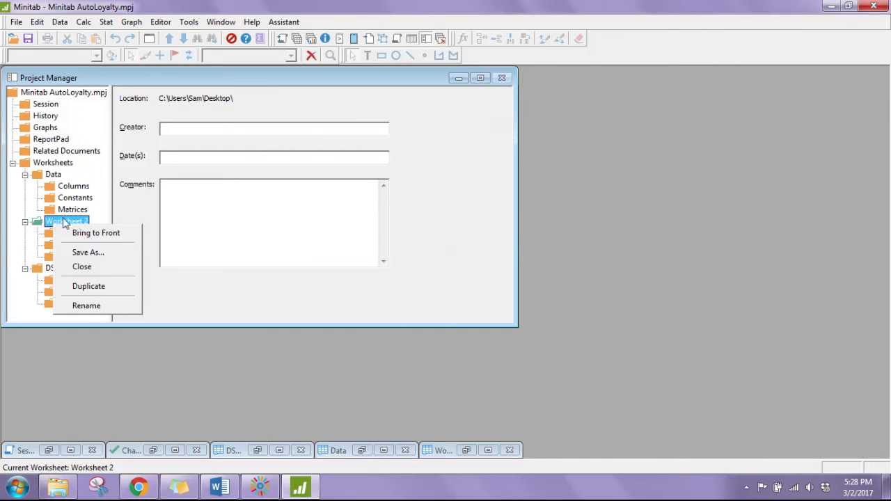
left_click(93, 306)
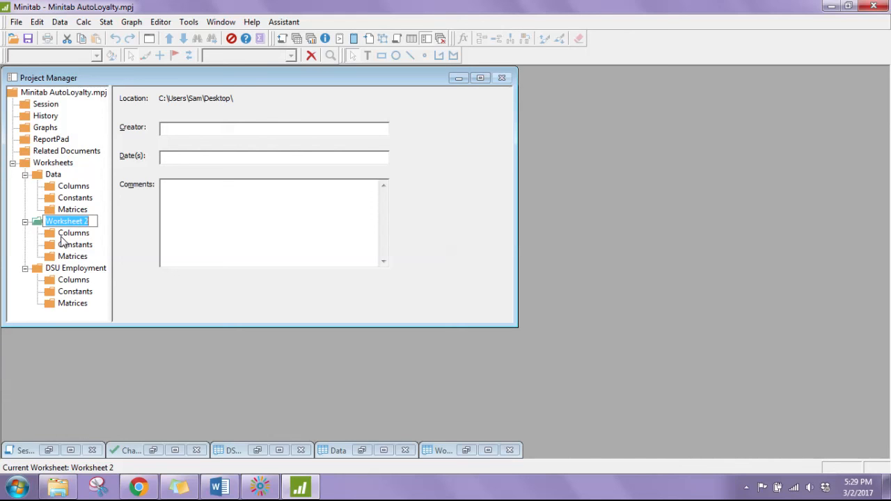
type("Customer L")
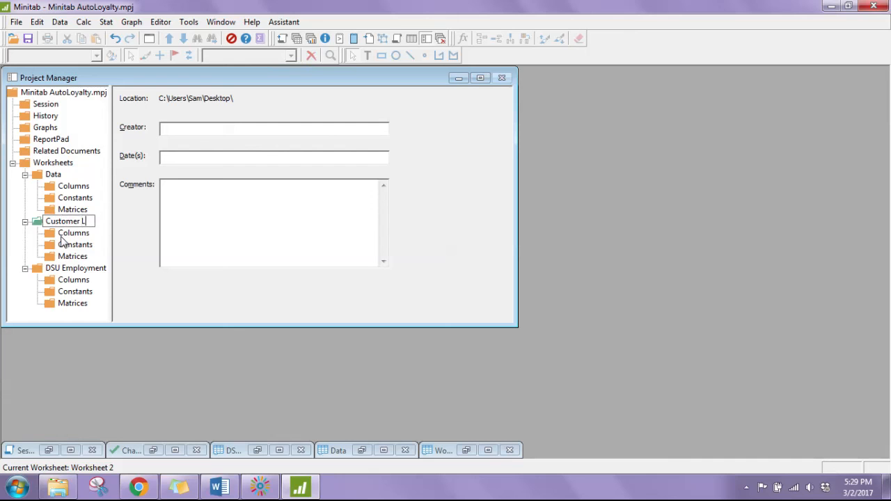
type("oya")
type("lty")
type(" - Summa")
type("ry T")
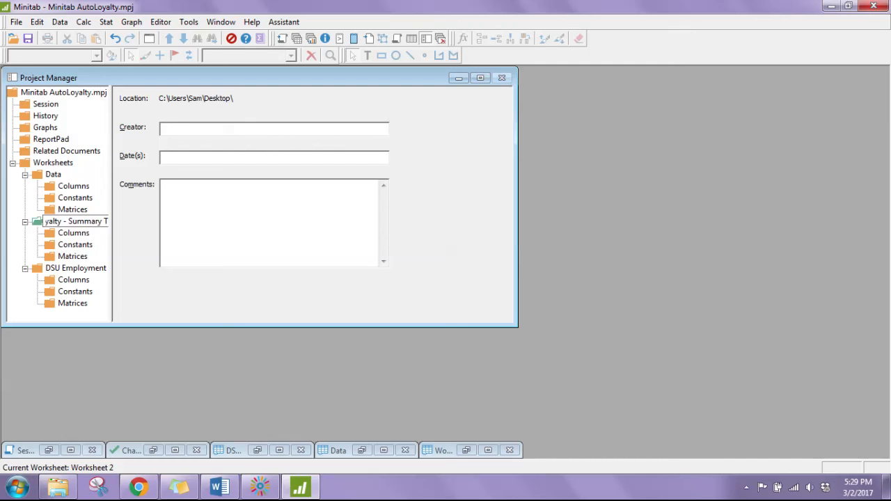
type("able")
key("Return")
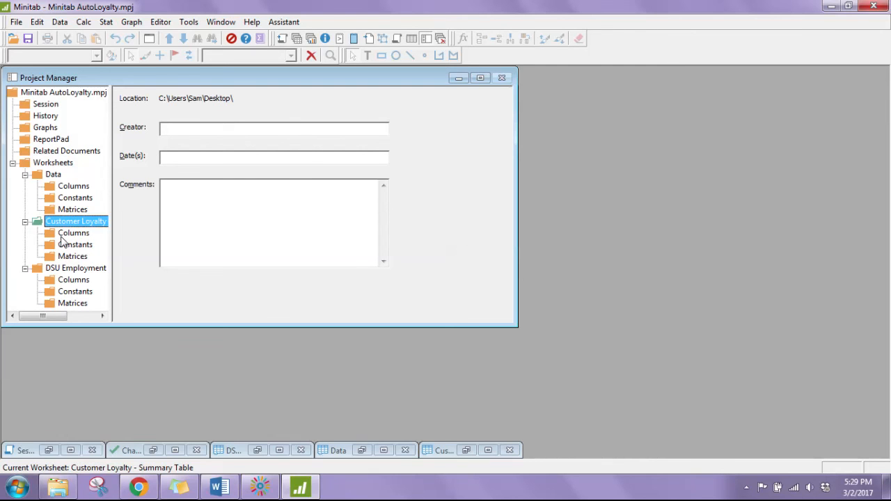
Step: Rename the Data worksheet as "Customer Loyalty - Raw Data" in the Project Manager
left_click(53, 177)
right_click(53, 177)
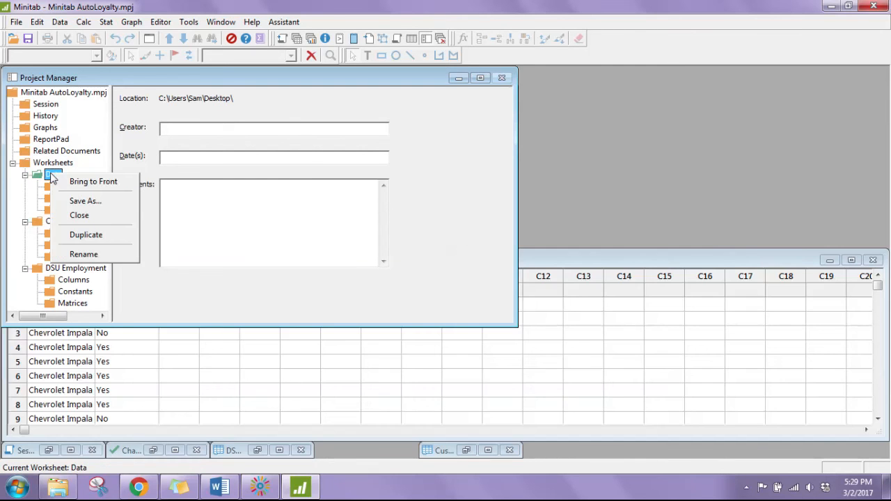
left_click(83, 254)
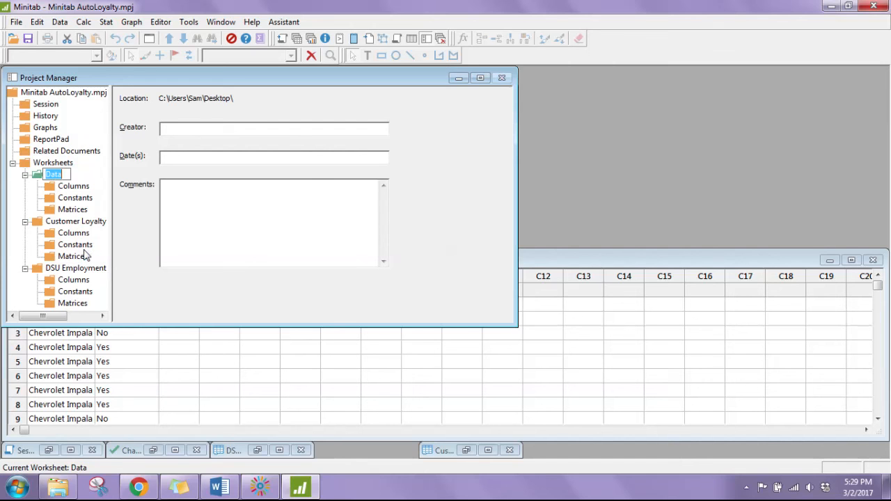
type("Cu")
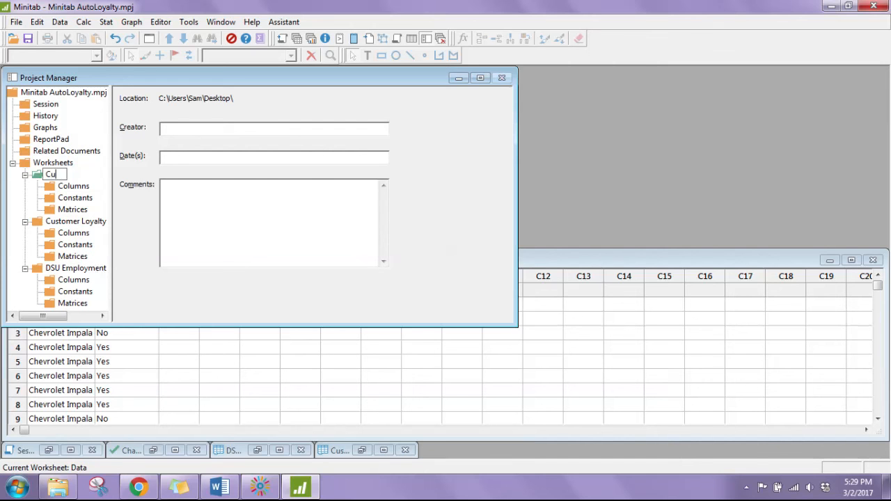
type("stomer Loyalty -")
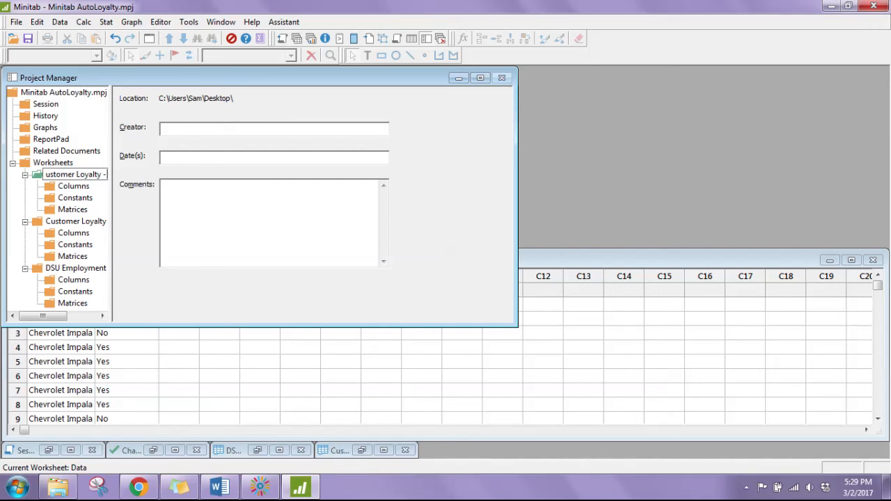
type(" F")
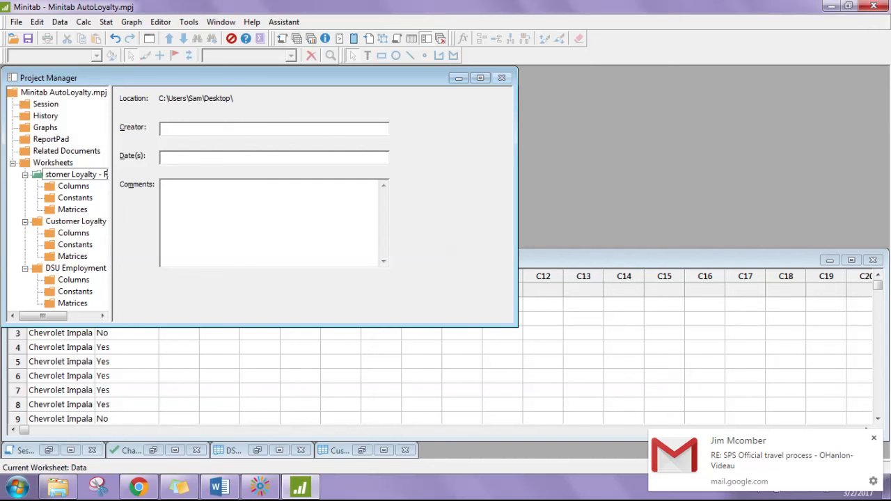
type("aw Data")
key("Return")
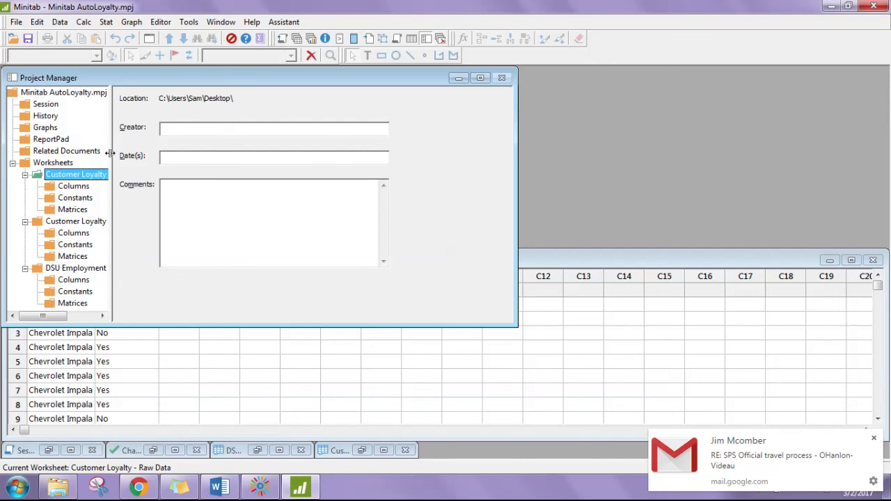
Step: Widen the Project Manager's folder tree to fit the full worksheet names, and review the Session entries before minimizing it
left_click_drag(111, 155, 183, 159)
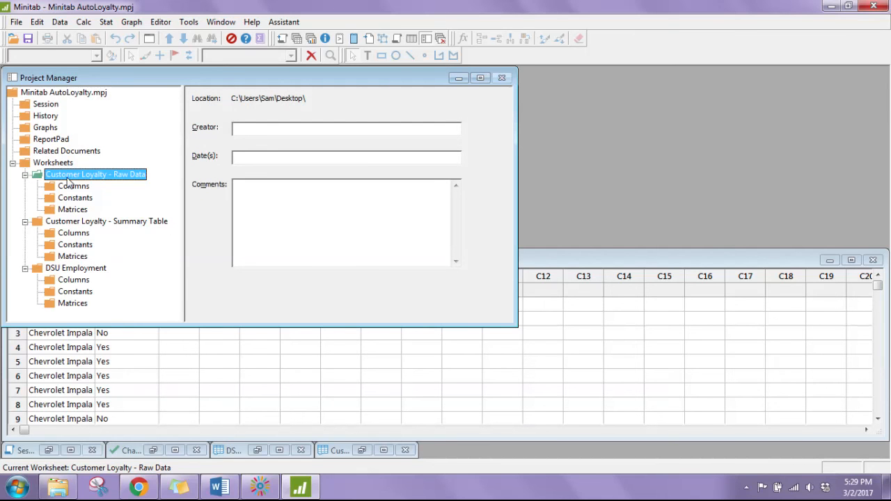
left_click(46, 105)
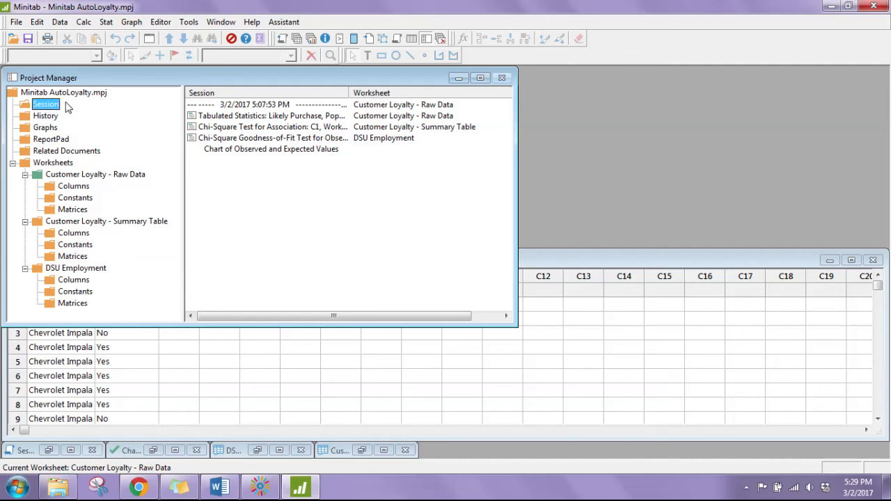
left_click(459, 77)
Step: Examine the full session output, from the tabulated statistics through the chi-square association and goodness-of-fit tests
left_click(71, 450)
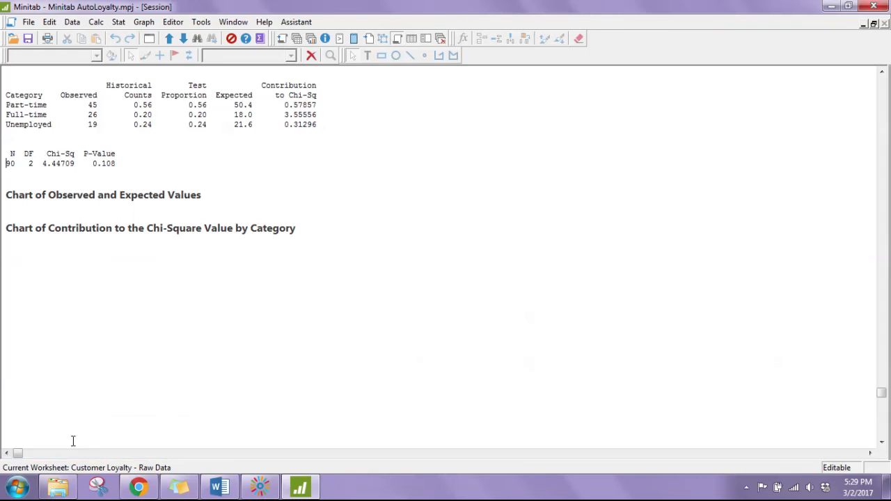
left_click(353, 227)
scroll(324, 308, "up", 9)
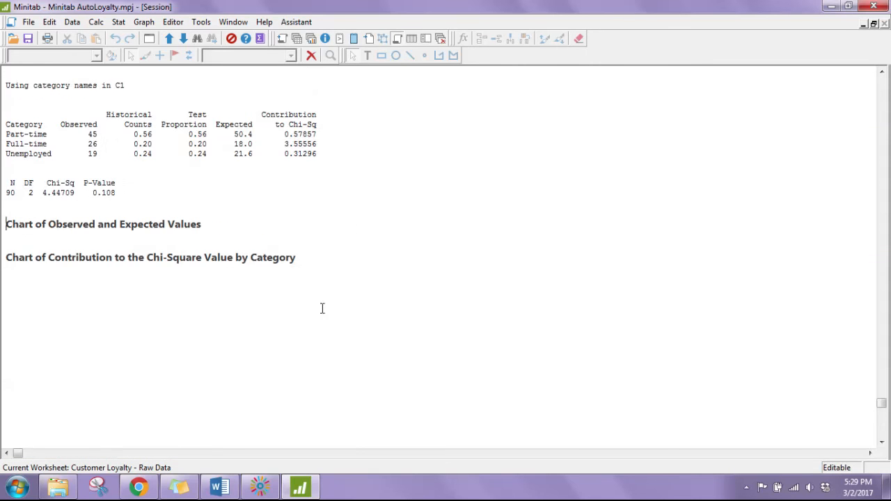
scroll(327, 302, "up", 12)
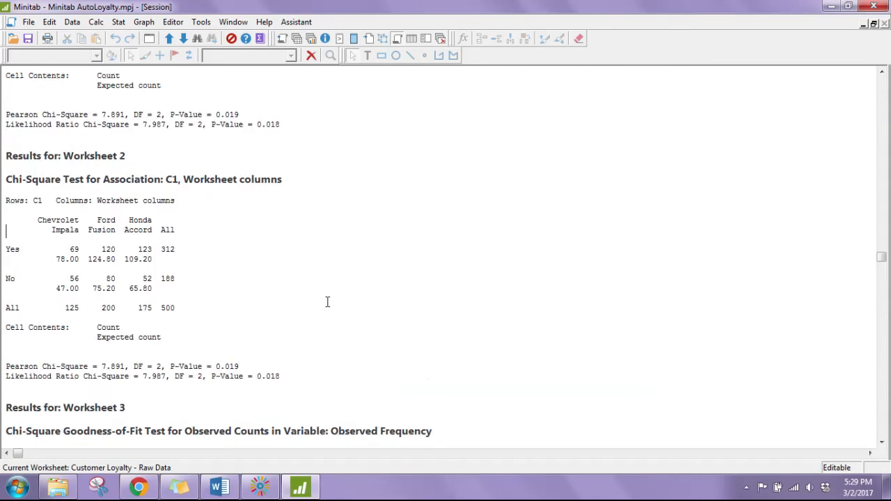
scroll(327, 301, "up", 2)
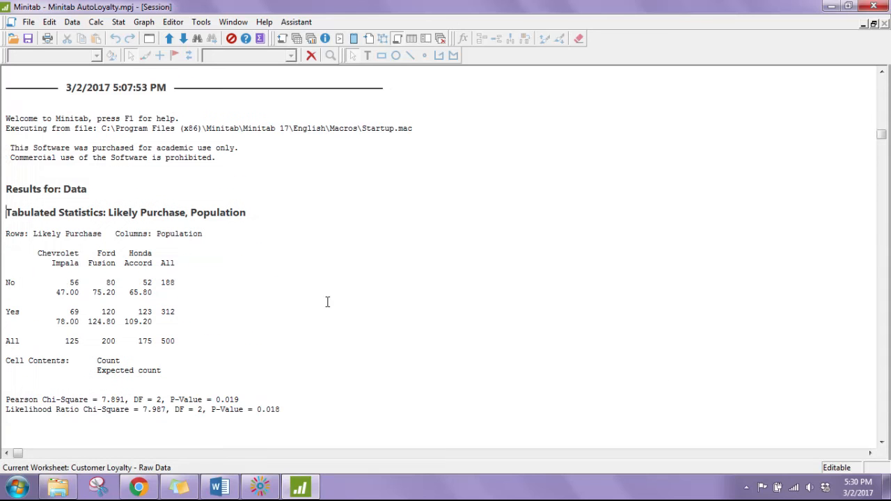
scroll(376, 253, "down", 5)
scroll(378, 252, "down", 11)
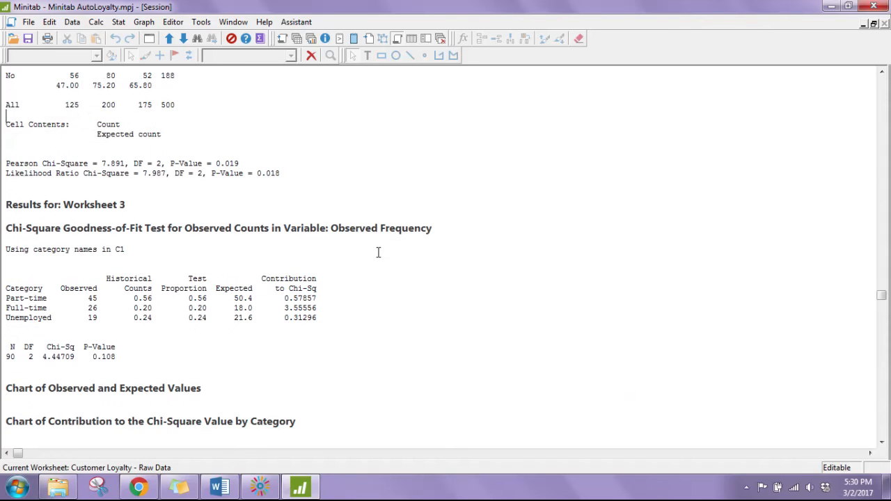
scroll(378, 252, "down", 6)
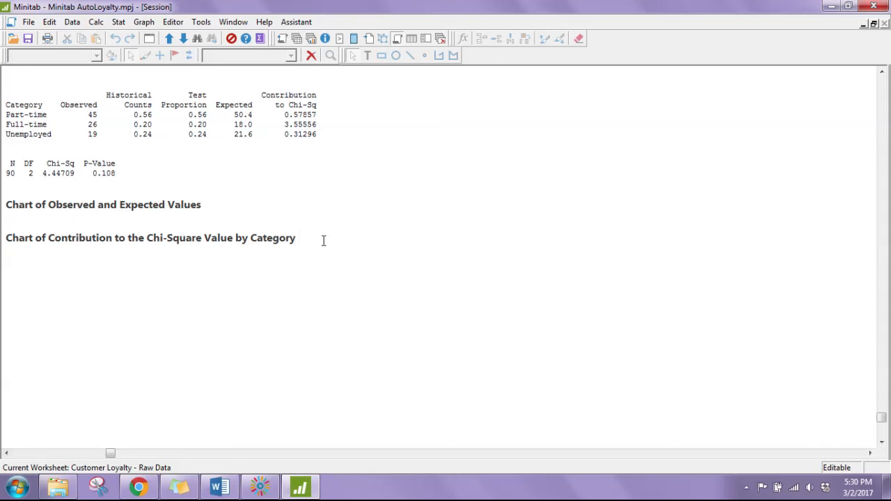
Step: Delete the "Chart of Contribution to the Chi-Square Value by Category" heading from the session output, save the project, and minimize the Session window
left_click_drag(306, 239, 4, 241)
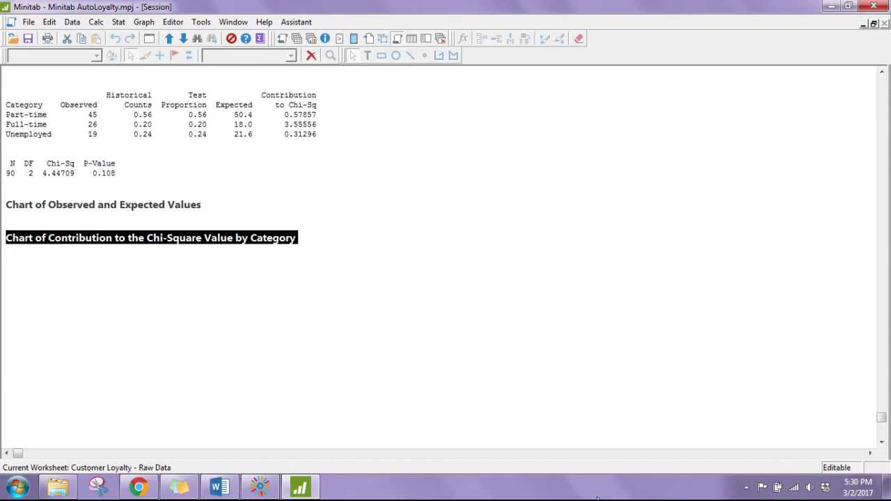
key("Delete")
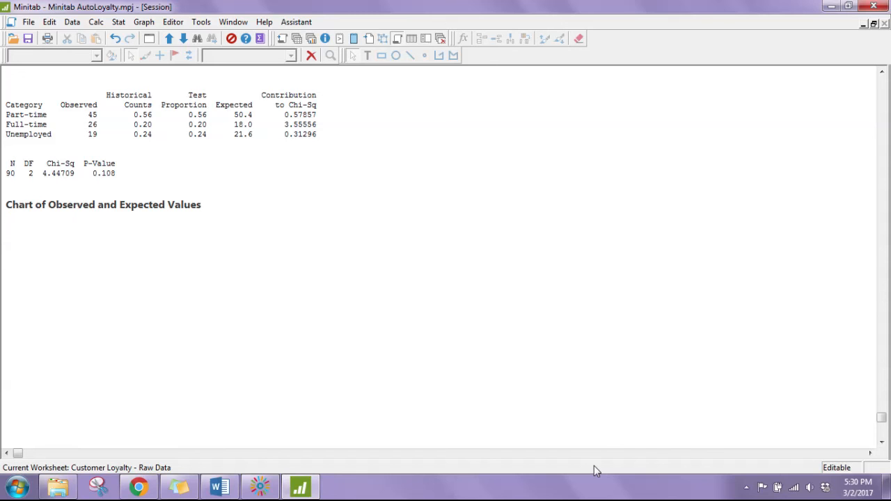
key("ctrl+s")
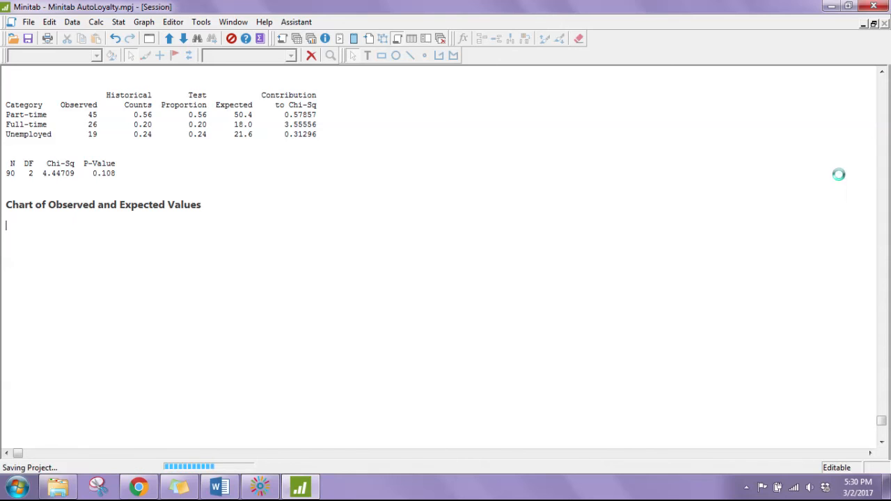
left_click(863, 26)
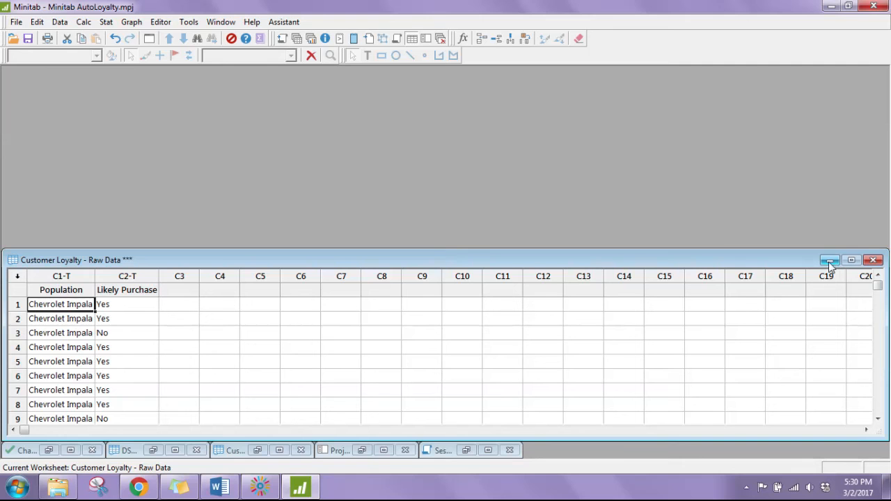
Step: Restore the Customer Loyalty - Summary Table worksheet and start a two-way table Cluster bar chart whose bars represent values from a table
double_click(231, 453)
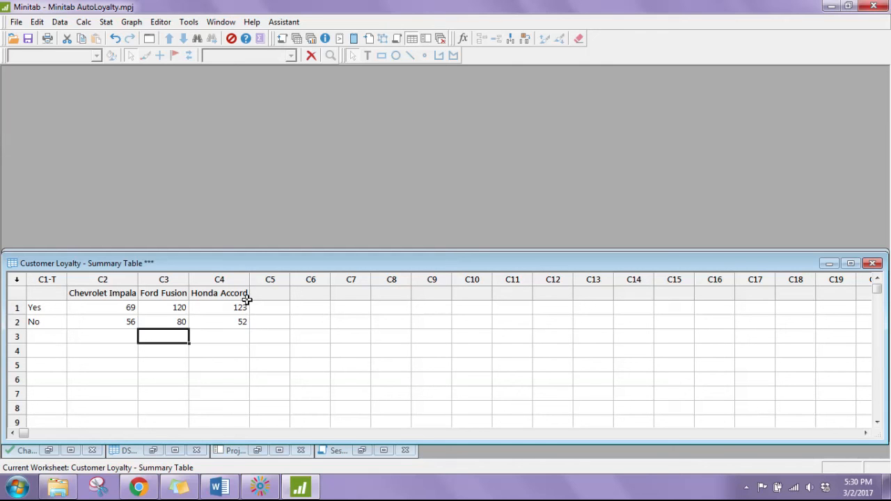
left_click(133, 23)
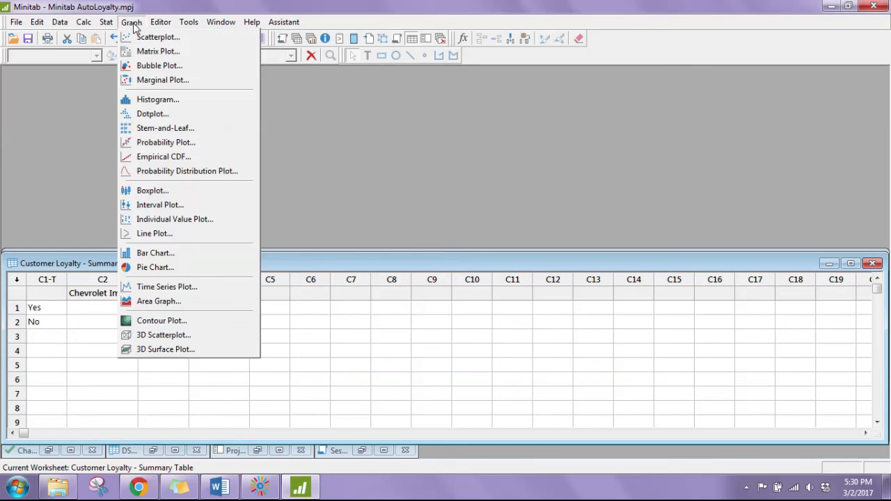
left_click(167, 254)
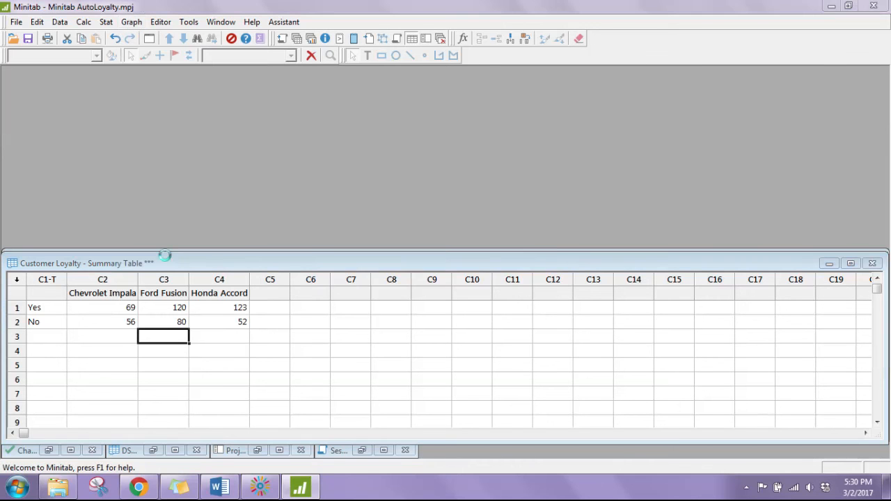
left_click_drag(454, 115, 445, 78)
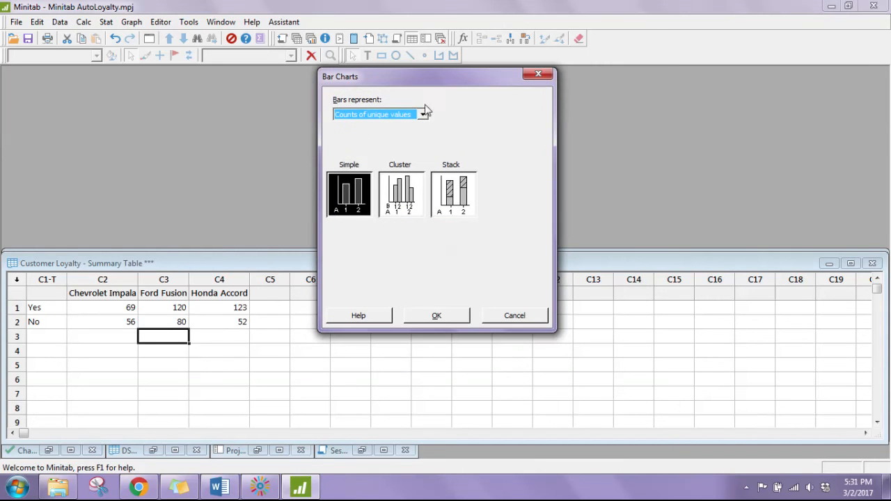
left_click(423, 115)
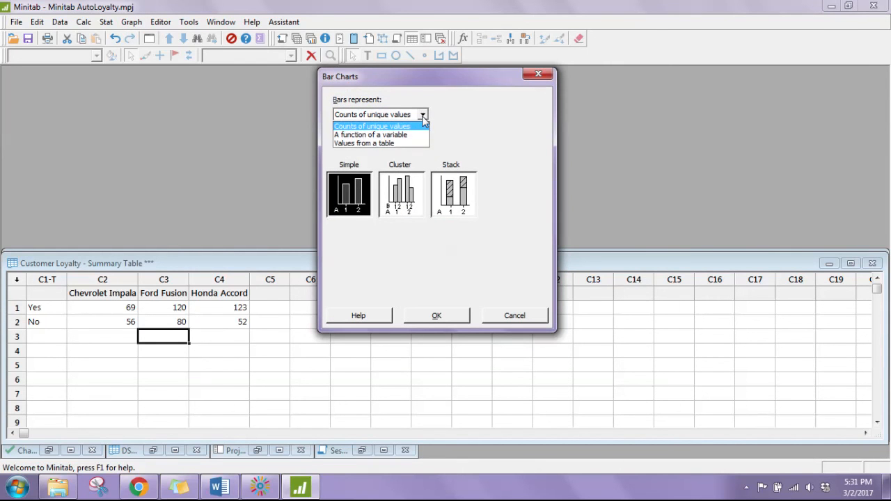
left_click(392, 143)
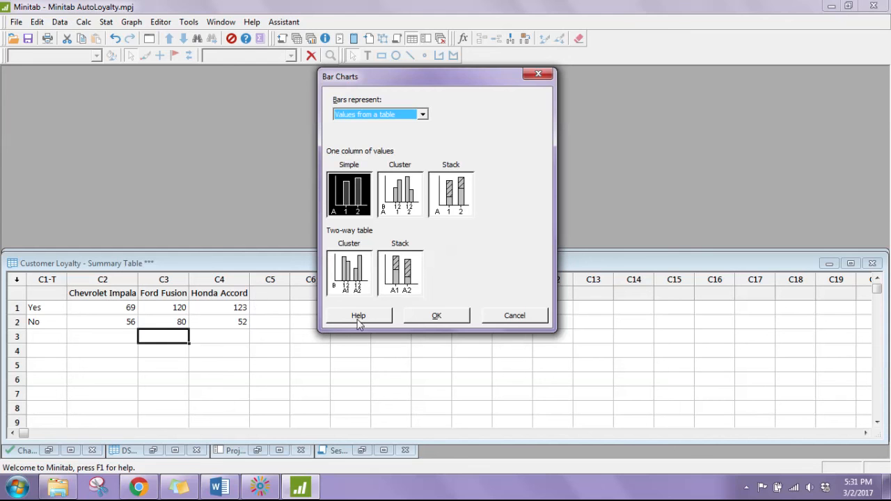
left_click(359, 282)
left_click(436, 315)
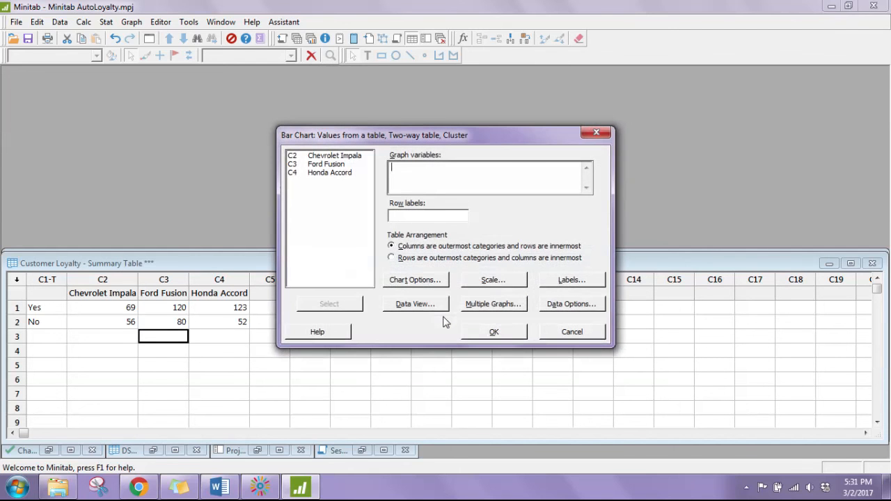
Step: Create the clustered bar chart with Chevrolet Impala, Ford Fusion and Honda Accord as graph variables and C1 as row labels
left_click_drag(491, 142, 577, 126)
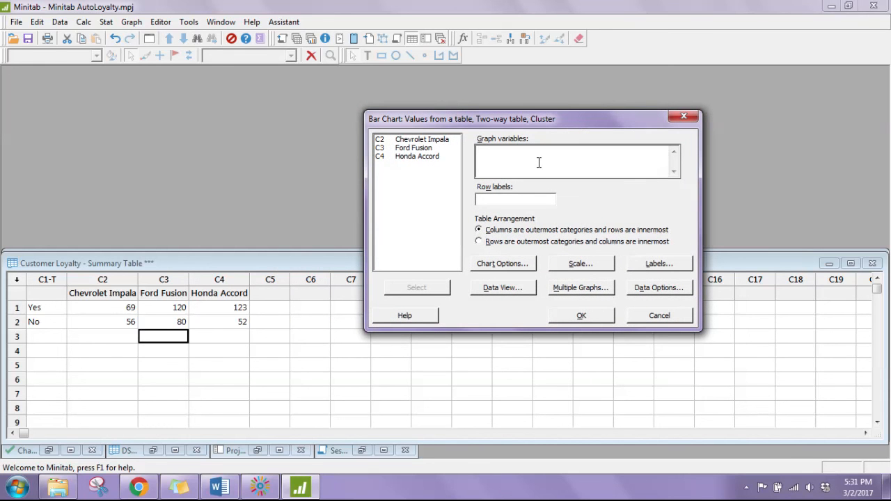
left_click(521, 198)
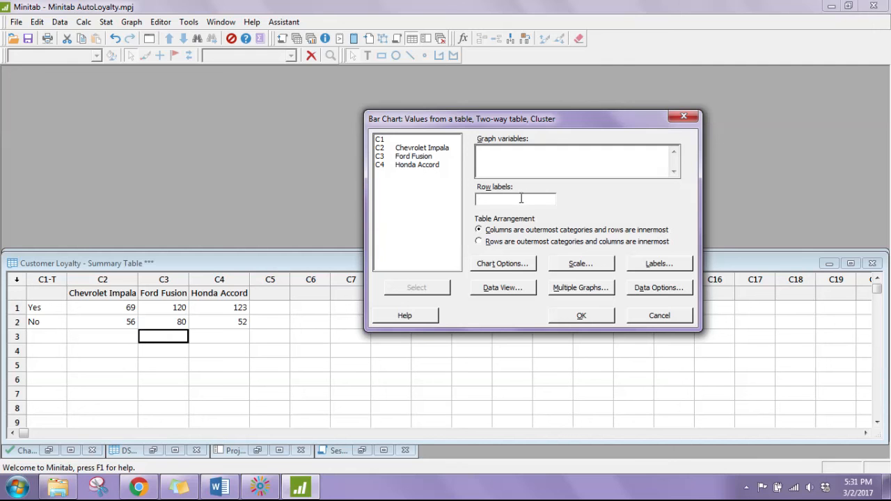
double_click(387, 141)
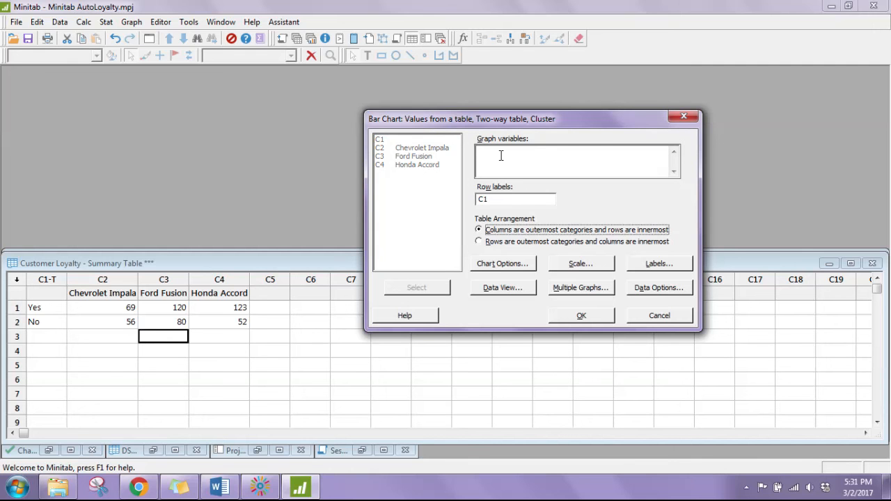
left_click(501, 156)
double_click(421, 139)
double_click(426, 148)
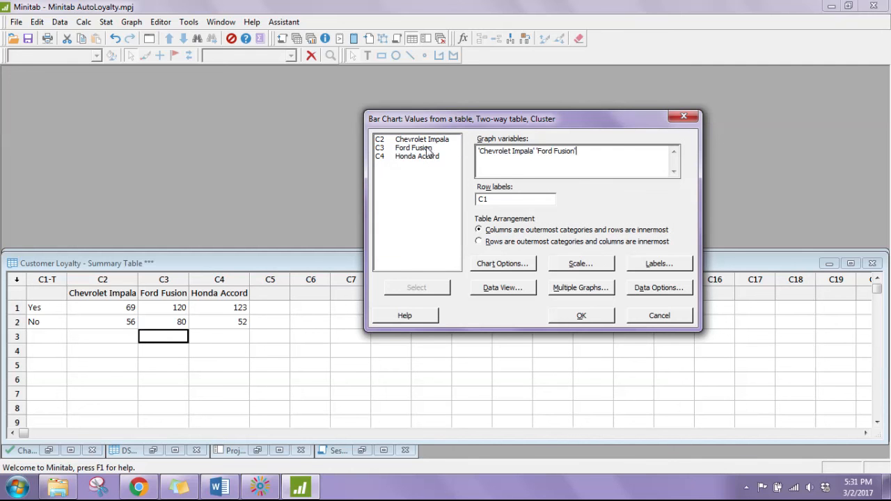
double_click(425, 156)
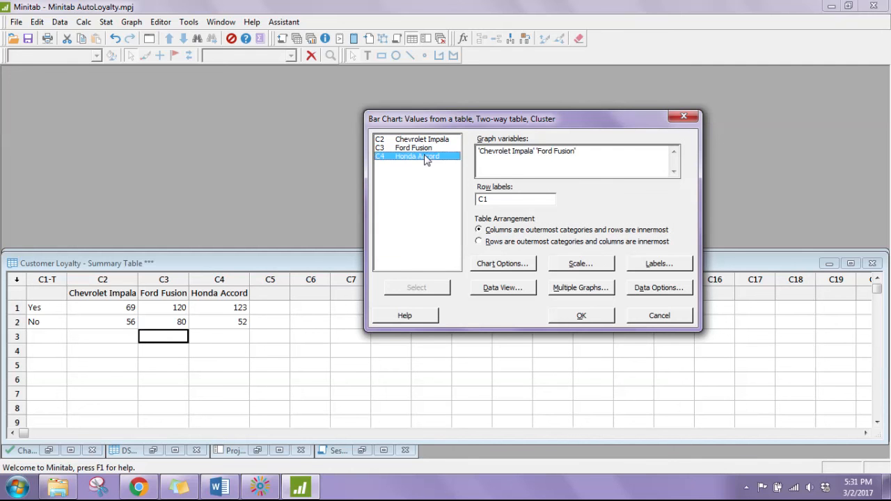
left_click(576, 318)
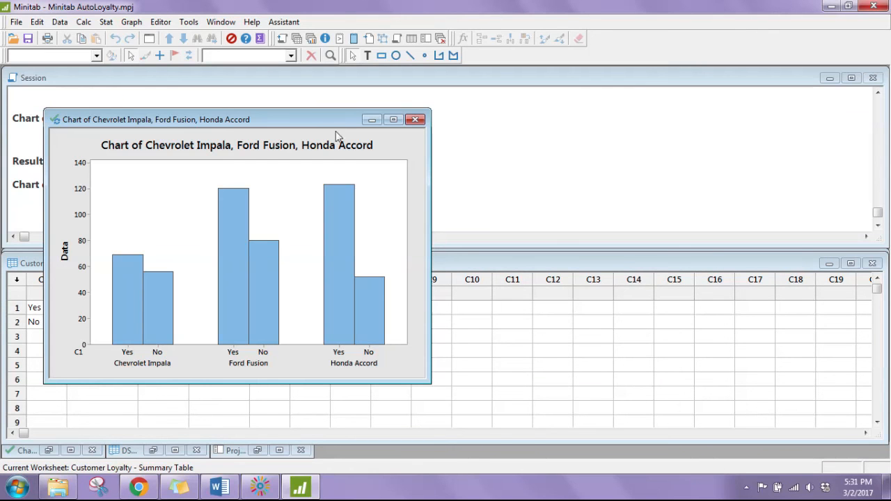
Step: Change the bar chart's vertical axis label to "# of customers" and minimize the chart window
left_click_drag(325, 126, 669, 105)
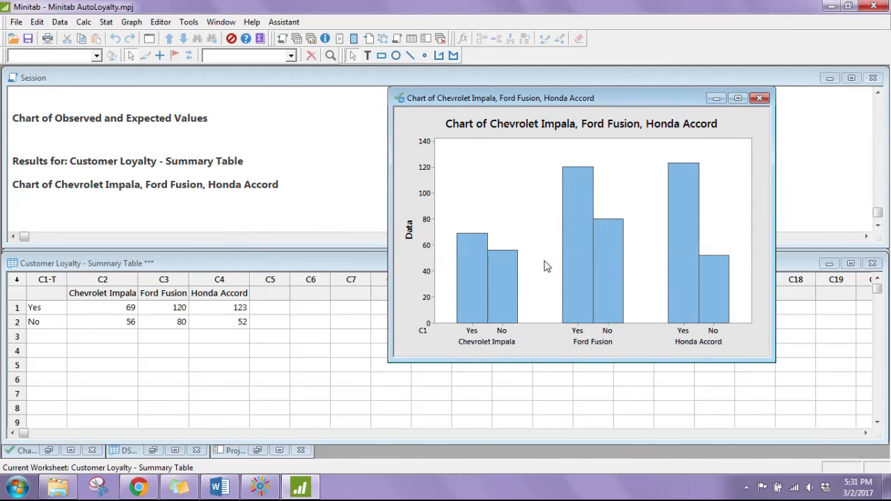
double_click(409, 237)
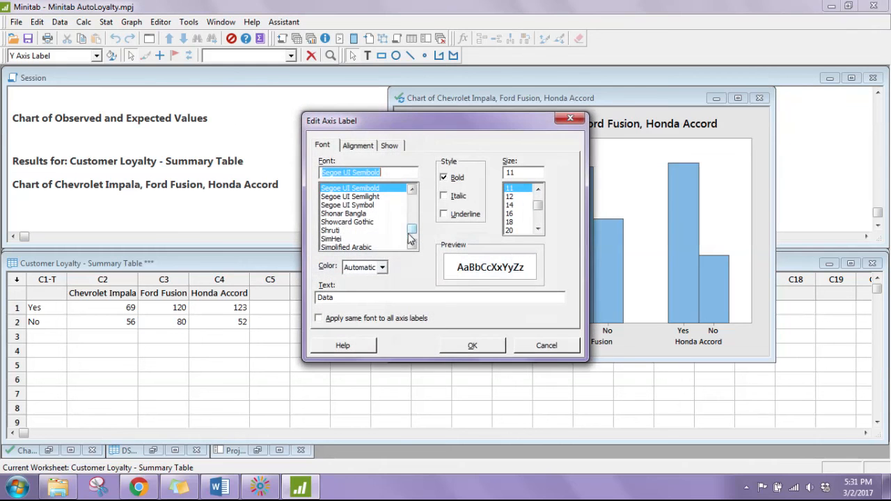
left_click(352, 295)
left_click_drag(353, 294, 291, 305)
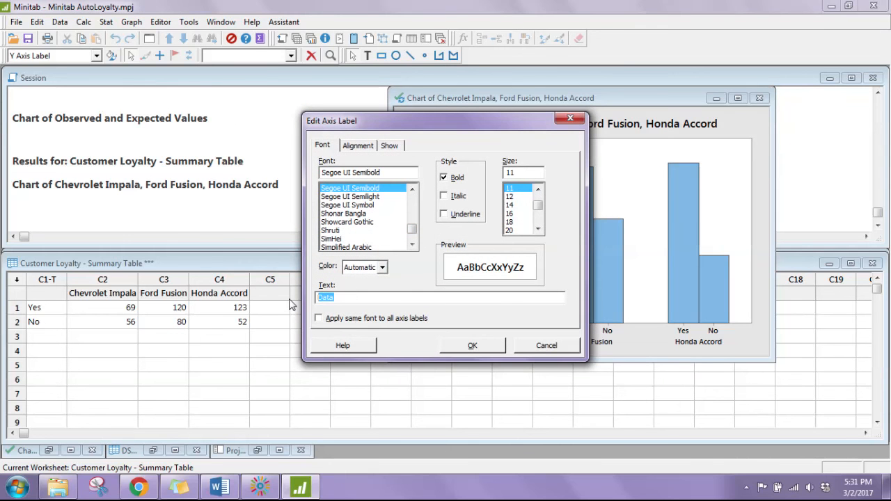
type("# of customers")
key("Return")
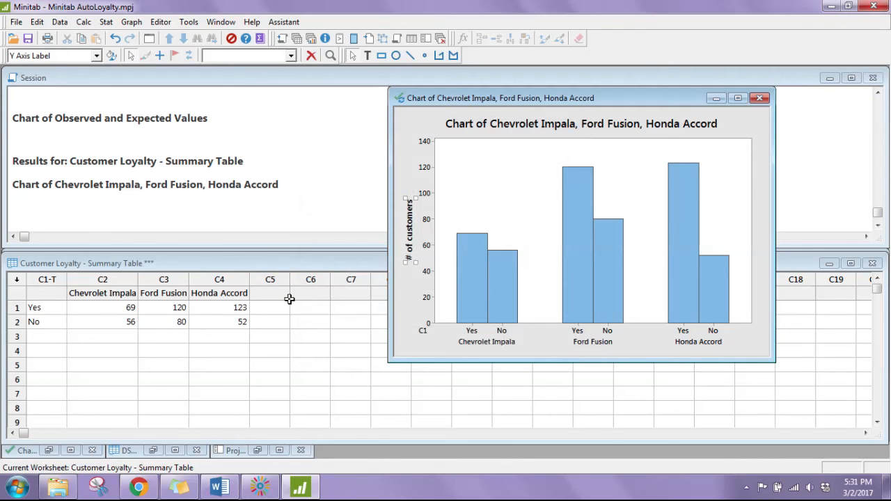
left_click(756, 350)
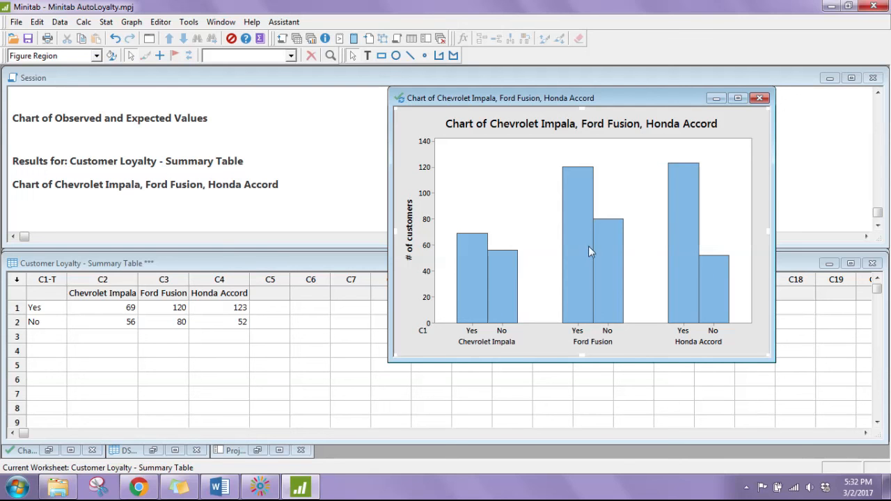
left_click(716, 98)
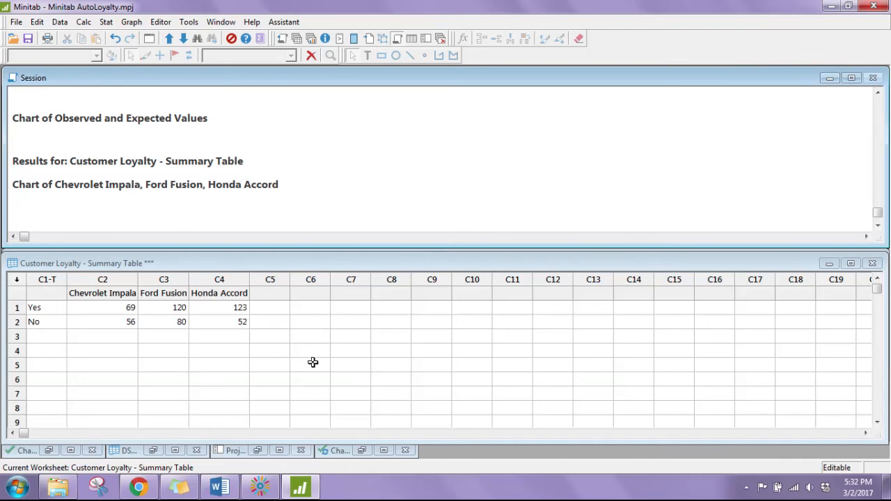
Step: Name worksheet columns C6, C7 and C8 as Chevy, Ford and Honda
left_click(322, 295)
type("C")
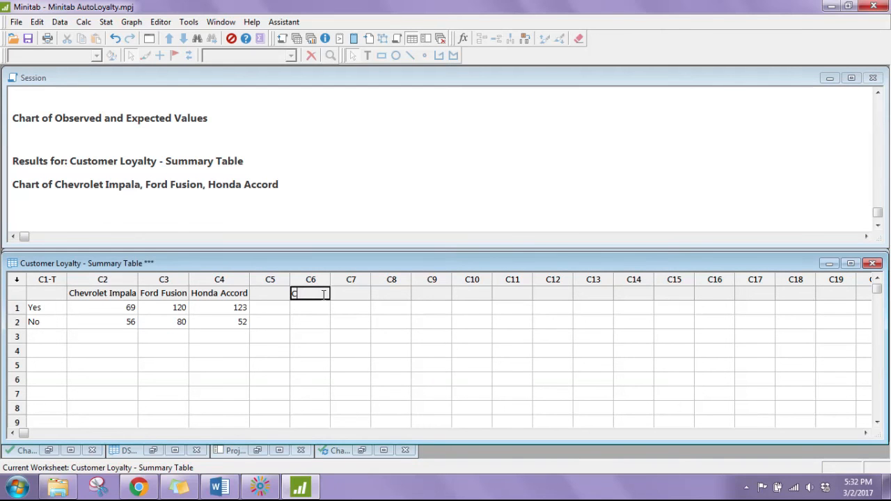
type("hevy")
key("Tab")
type("F")
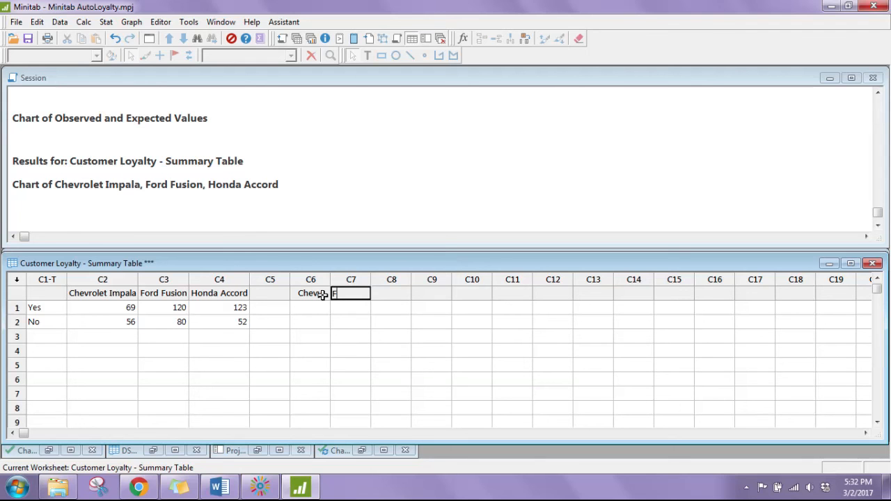
type("ord")
key("Tab")
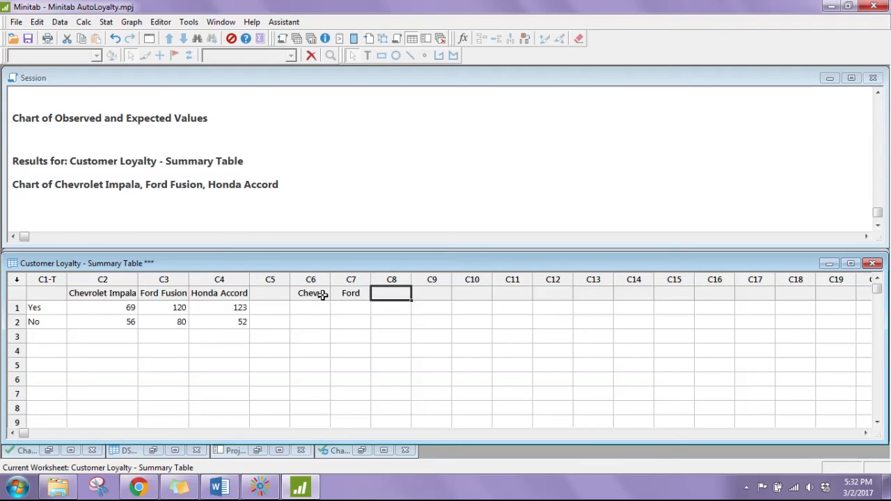
type("Honda")
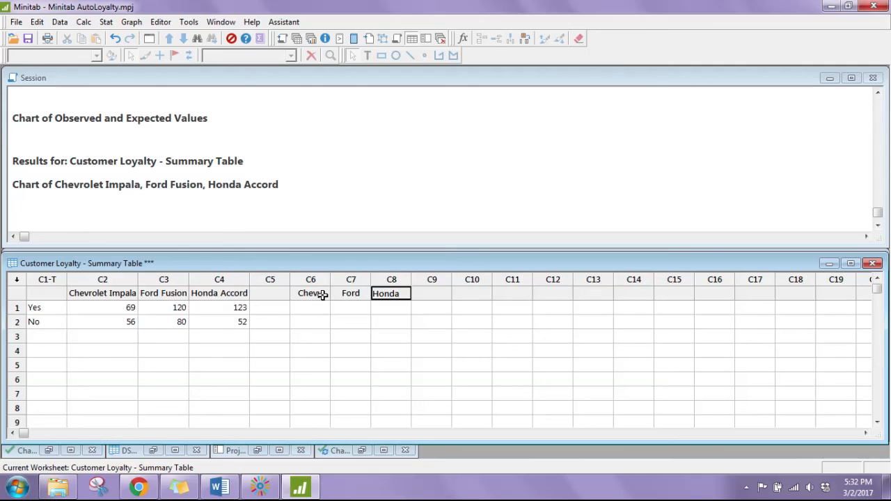
left_click(319, 310)
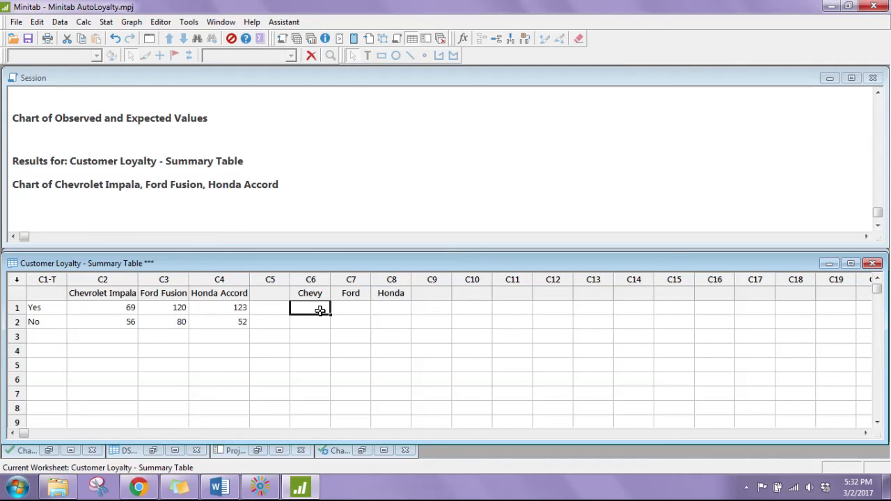
Step: Calculate the Chevy column in the Calculator with the expression 'Chevrolet Impala' / (69+56)
left_click(83, 22)
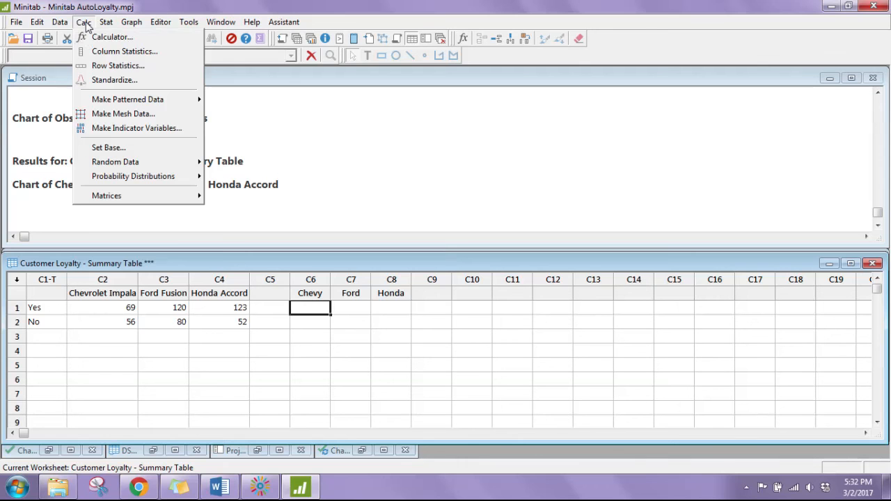
left_click(87, 34)
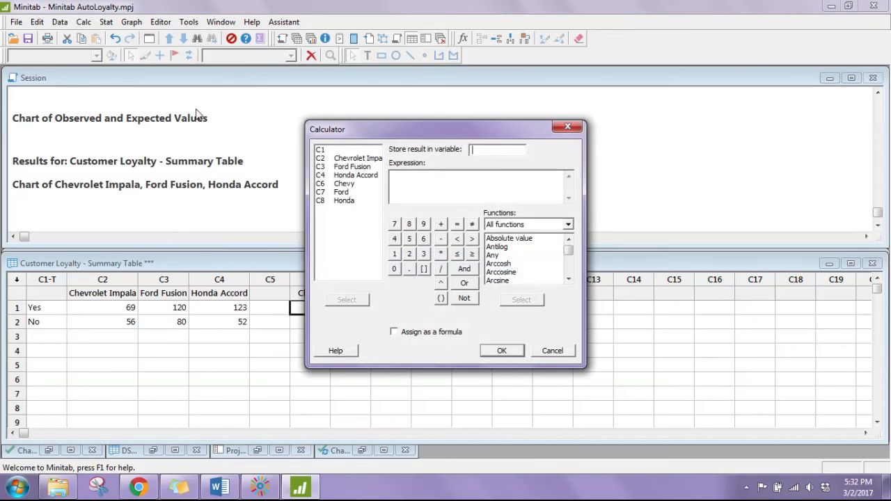
left_click_drag(457, 128, 608, 101)
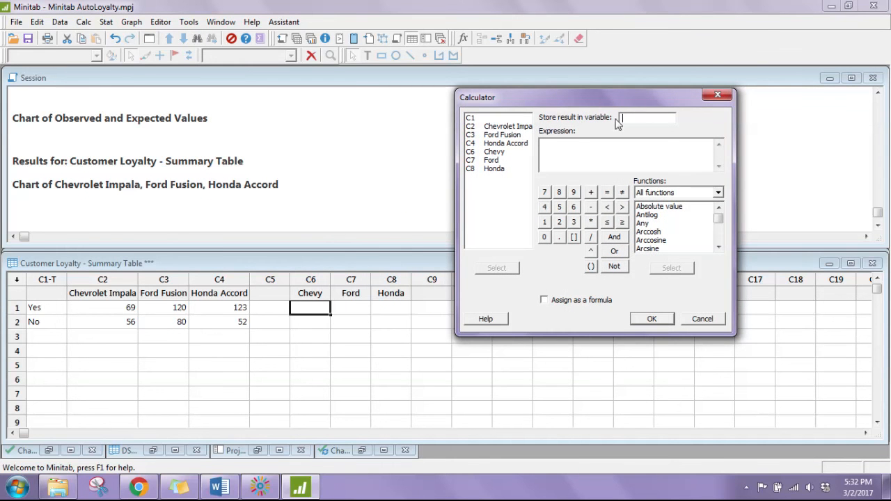
double_click(494, 153)
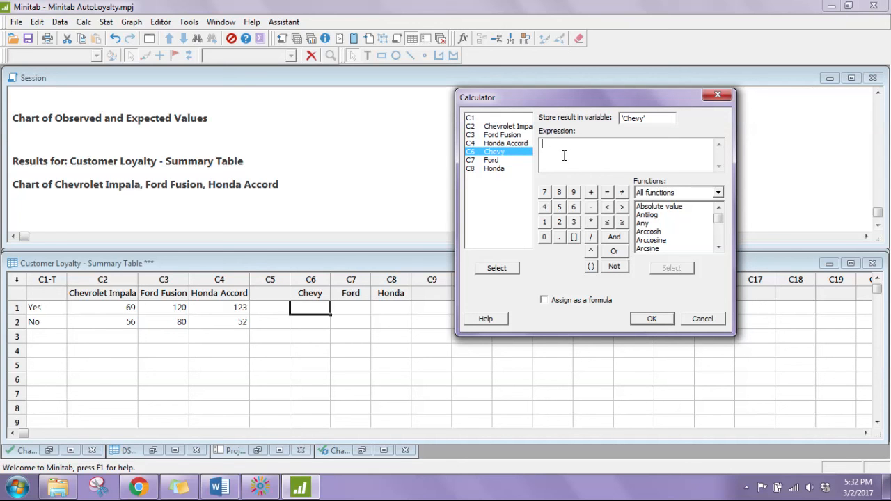
double_click(508, 127)
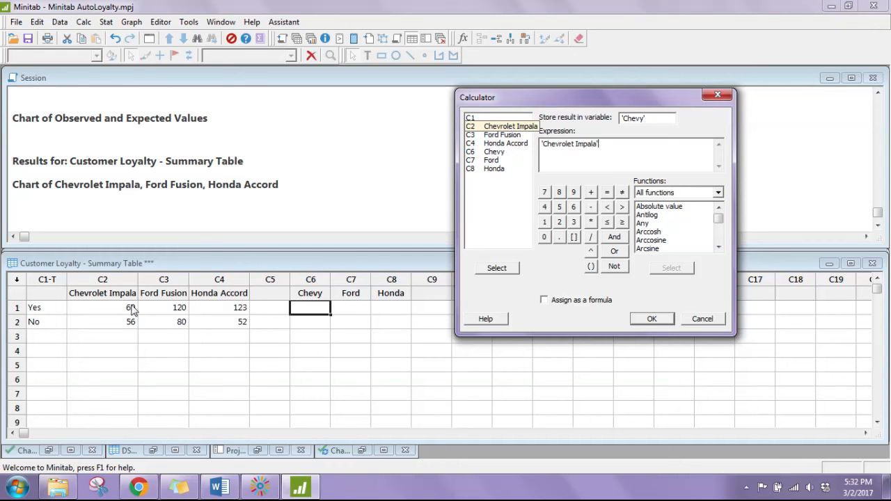
left_click(592, 237)
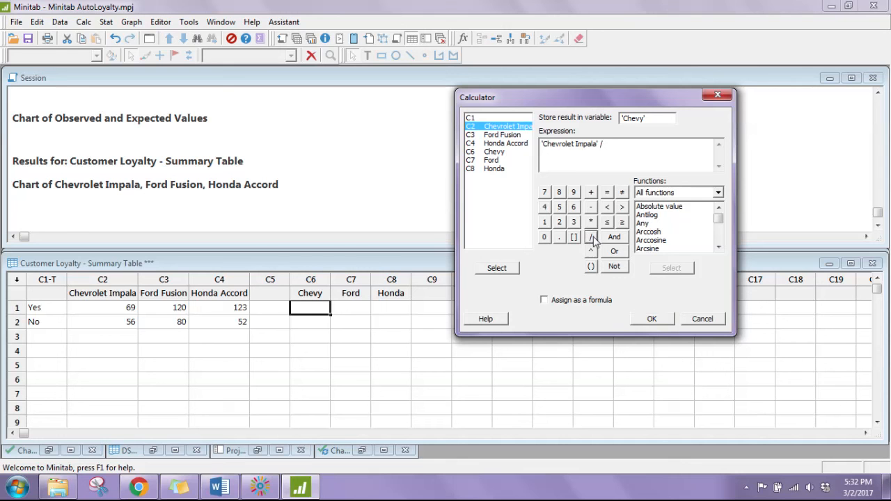
left_click(590, 266)
type("69+56")
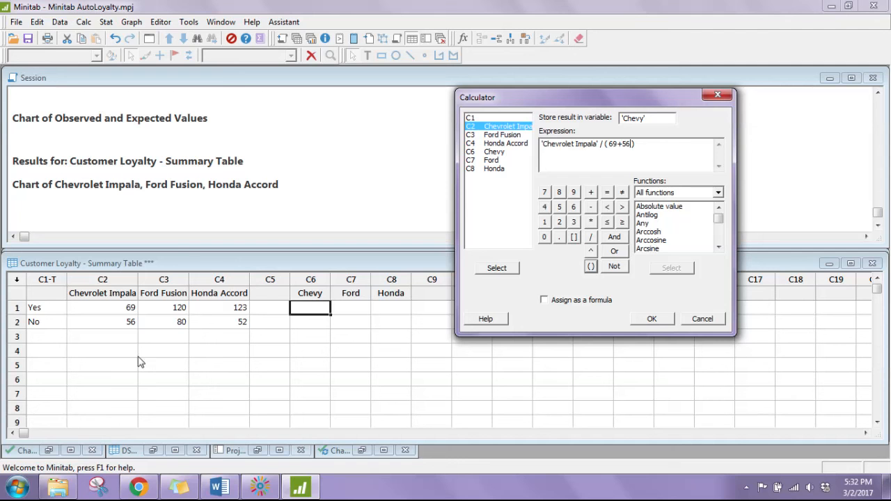
left_click(652, 321)
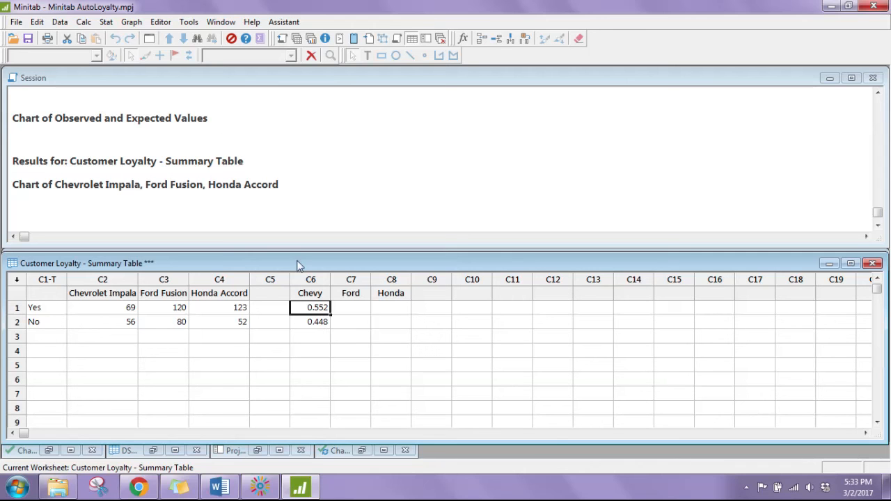
Step: Recalculate the Chevy column as percentages by extending its Calculator expression to 'Chevrolet Impala' / (69+56)*100
left_click(84, 22)
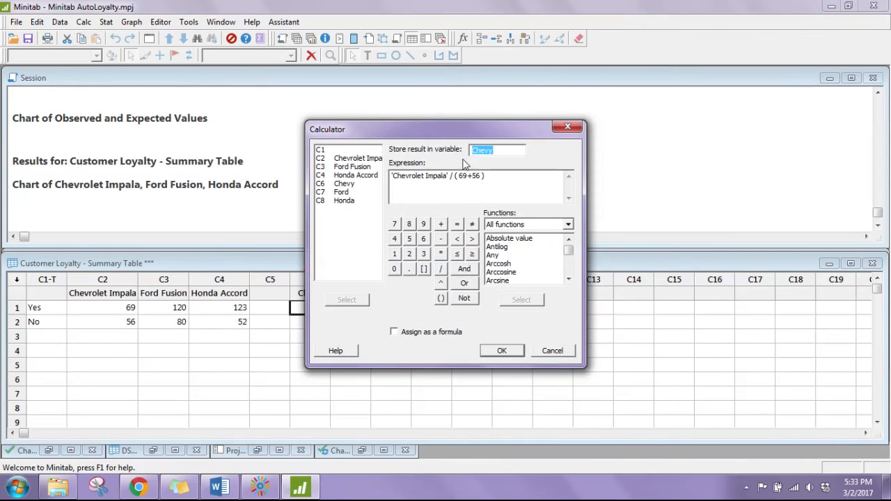
left_click_drag(450, 136, 577, 119)
left_click(635, 162)
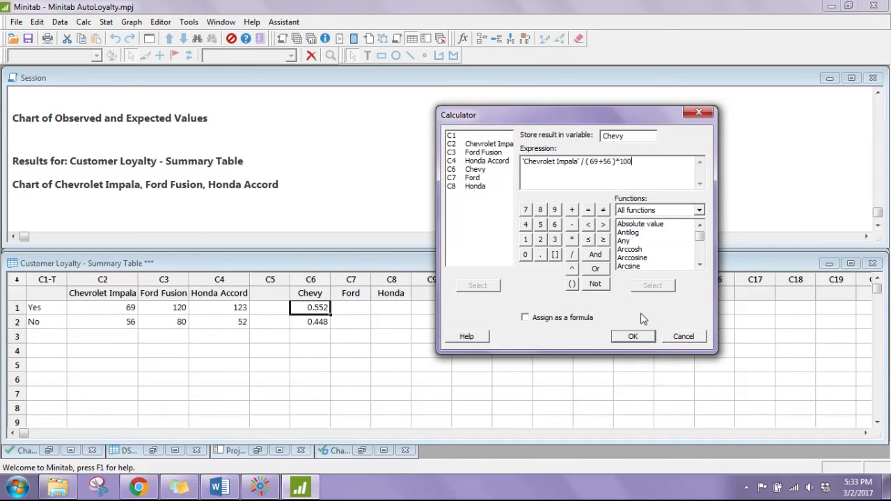
left_click(632, 335)
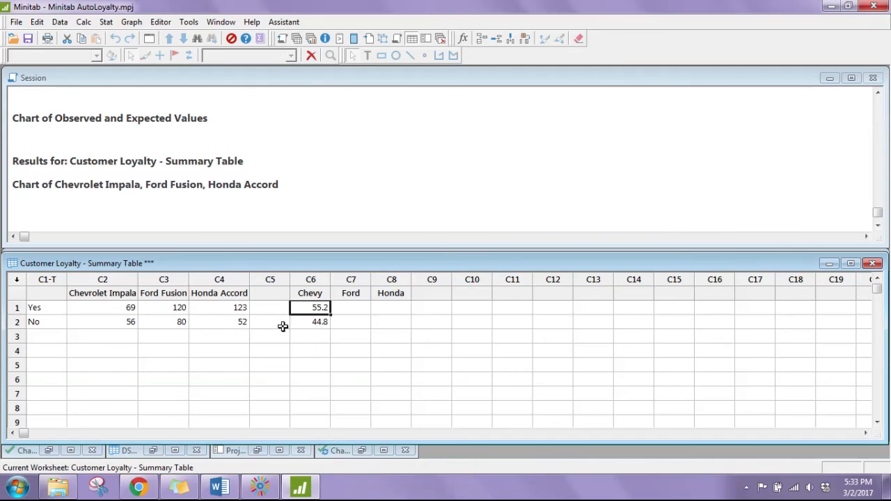
Step: Calculate the Ford column as percentages in the Calculator with the expression 'Ford Fusion' / (200)*100
left_click(357, 308)
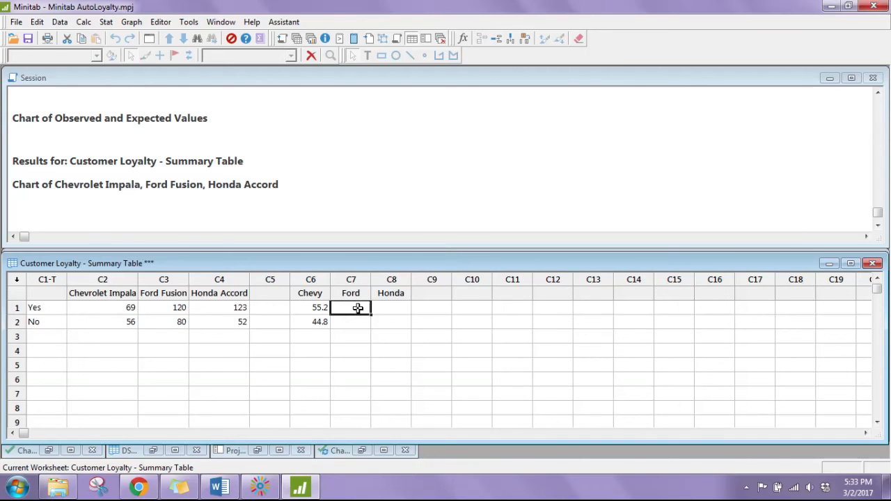
left_click(86, 22)
left_click(96, 36)
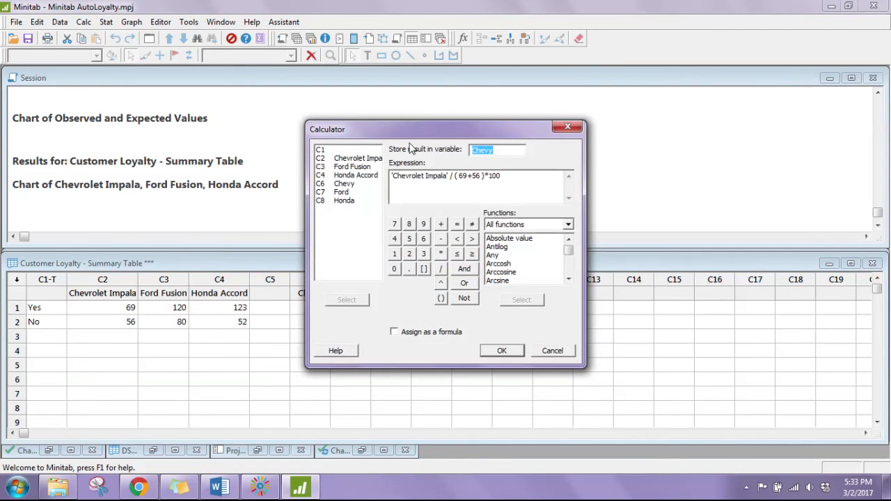
left_click_drag(414, 130, 622, 94)
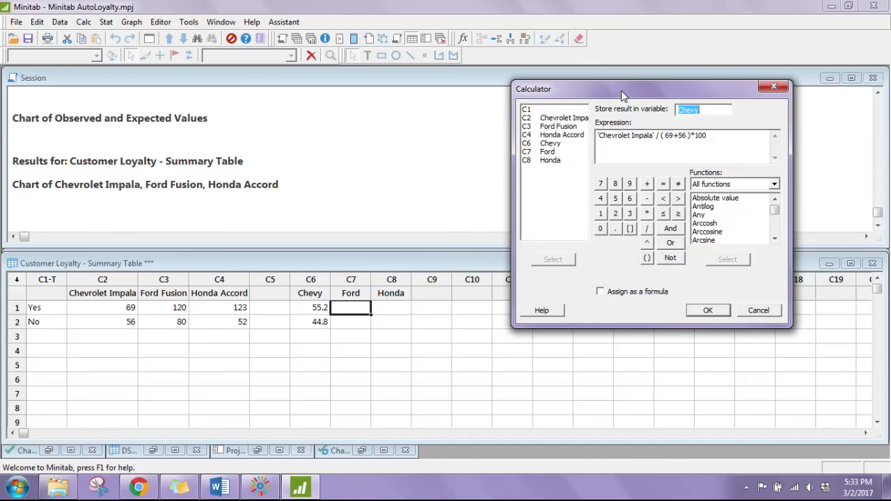
double_click(547, 151)
left_click(664, 150)
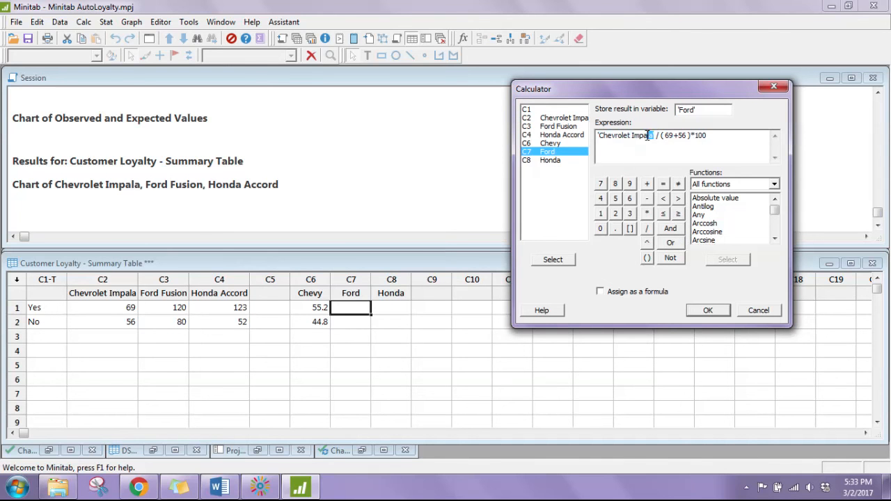
left_click_drag(655, 136, 523, 133)
key("BackSpace")
double_click(559, 129)
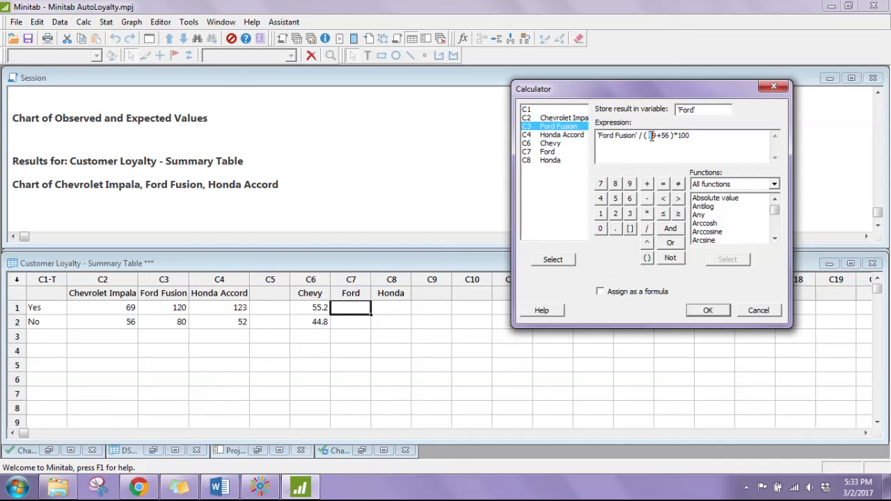
left_click_drag(649, 137, 670, 137)
type("200")
left_click(707, 311)
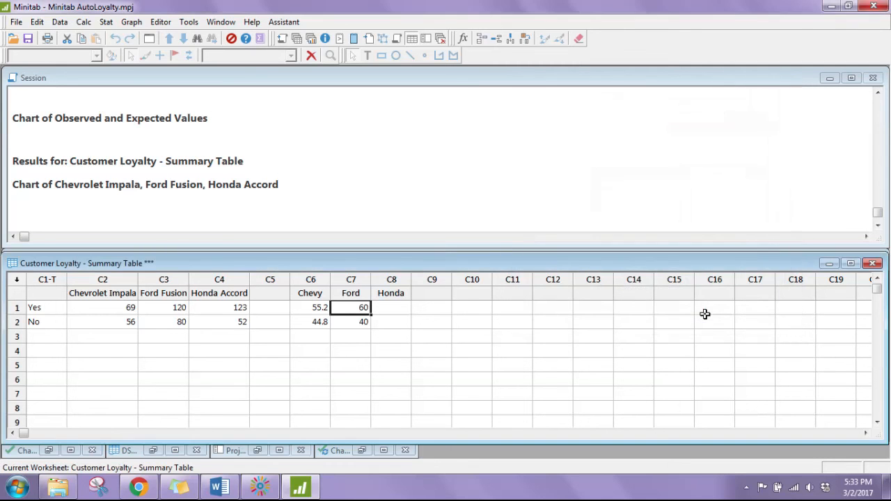
Step: Calculate the Honda column as percentages in the Calculator with the expression 'Honda Accord' / (123+52)*100
left_click(393, 307)
left_click(85, 23)
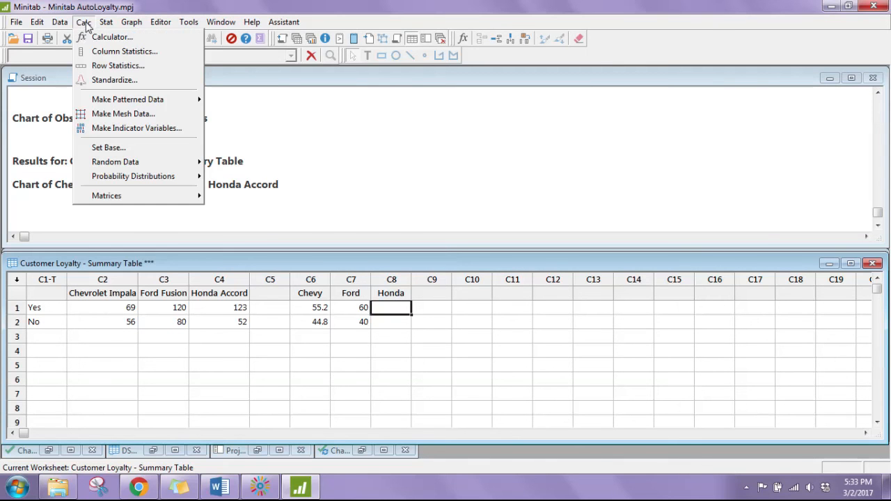
left_click(110, 37)
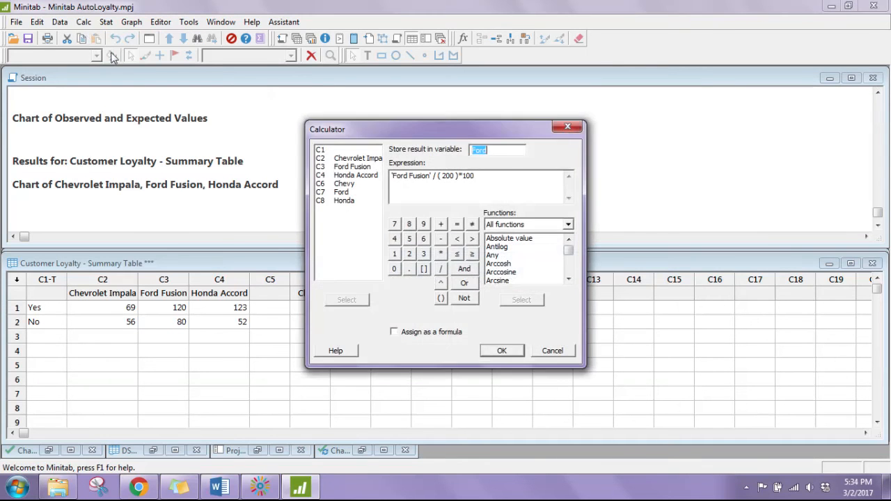
left_click_drag(418, 128, 655, 63)
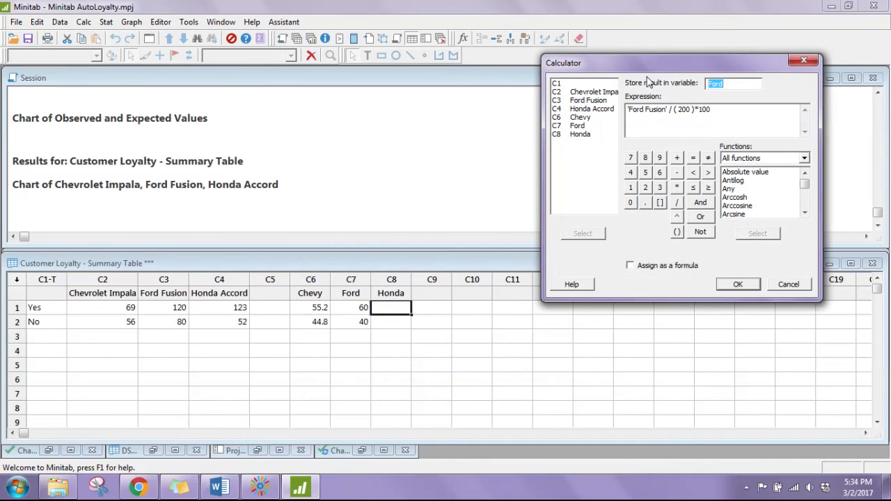
double_click(583, 134)
left_click(663, 125)
left_click_drag(668, 111, 616, 114)
key("Delete")
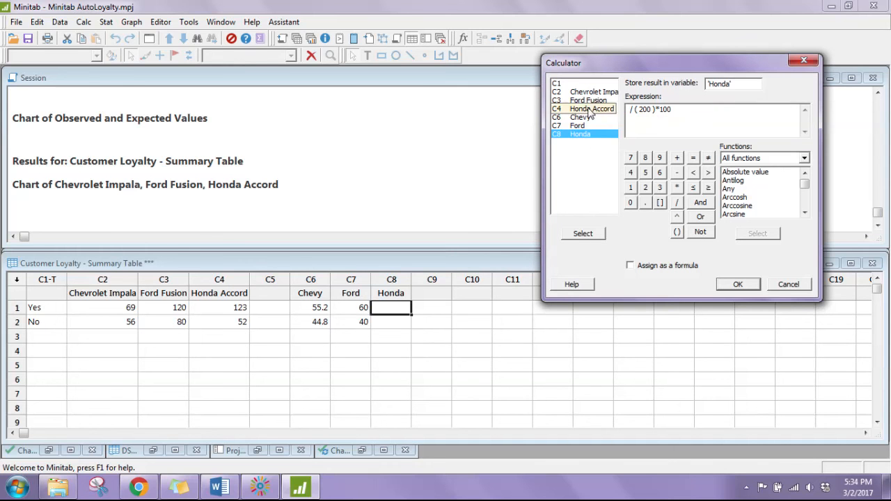
double_click(591, 108)
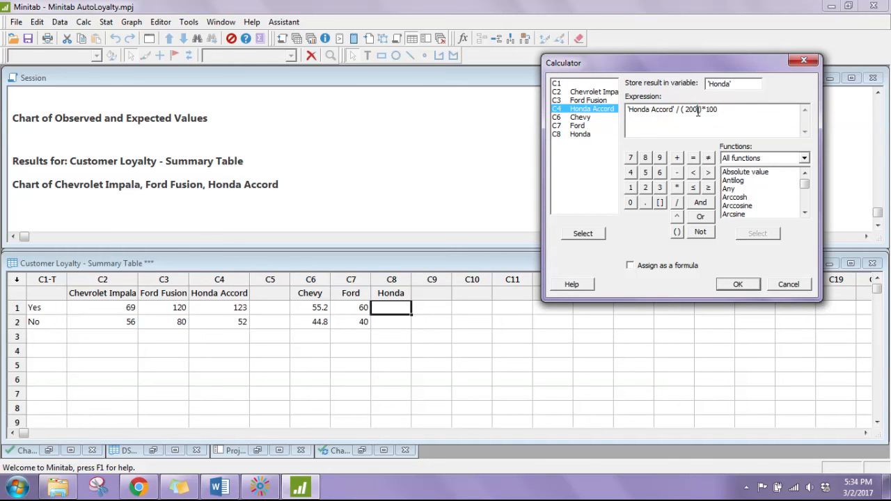
key("Delete")
type("123+52")
left_click(737, 284)
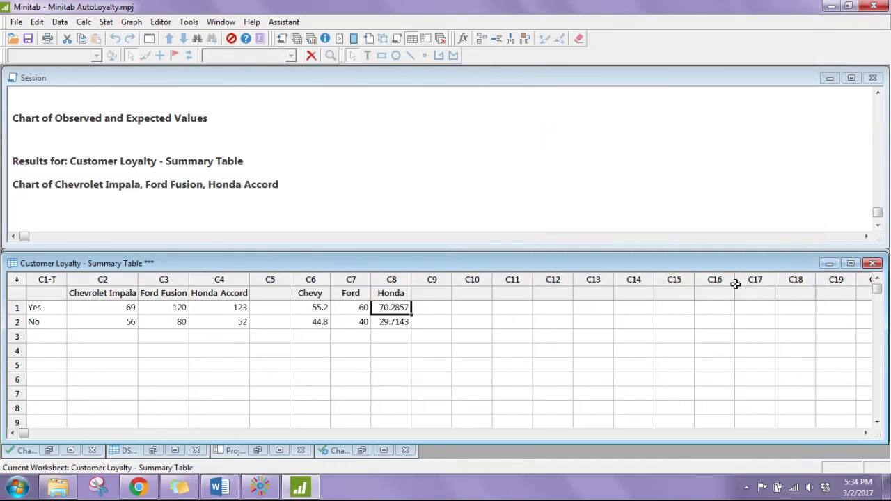
Step: Start a new bar chart whose bars represent values from a table, using the two-way table Cluster layout
left_click(475, 386)
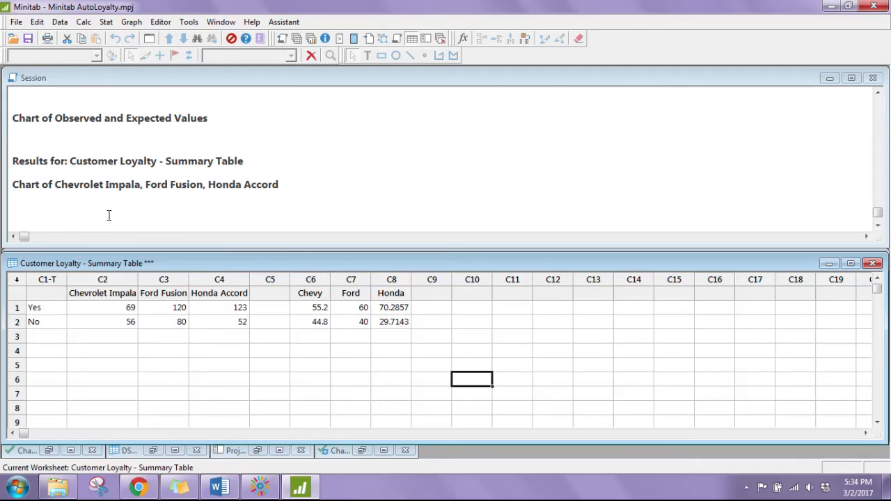
left_click(131, 21)
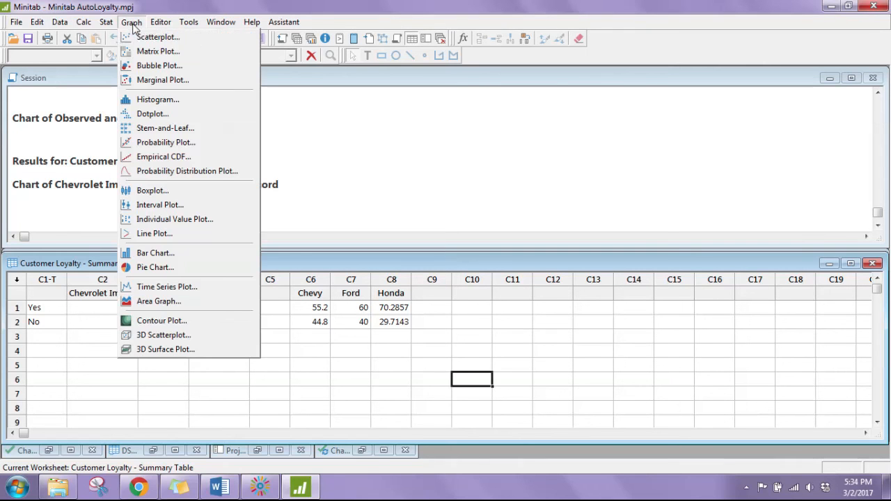
left_click(143, 253)
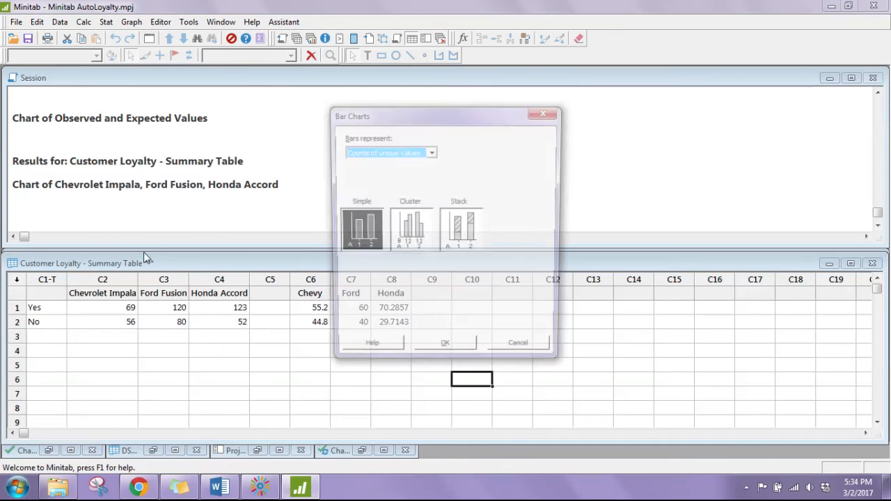
left_click_drag(424, 114, 575, 77)
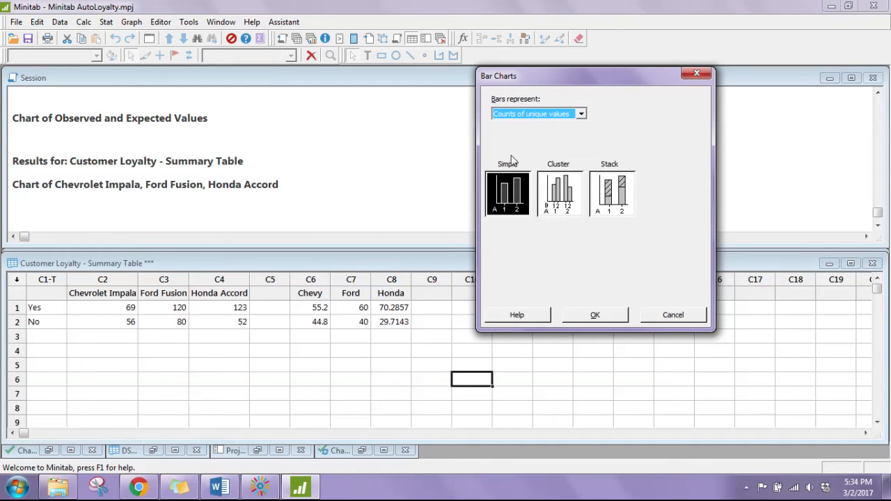
left_click(579, 114)
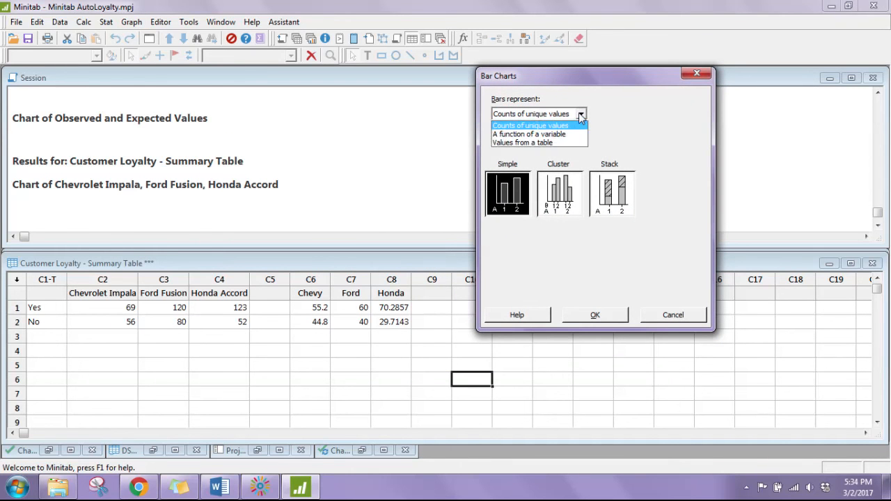
left_click(533, 143)
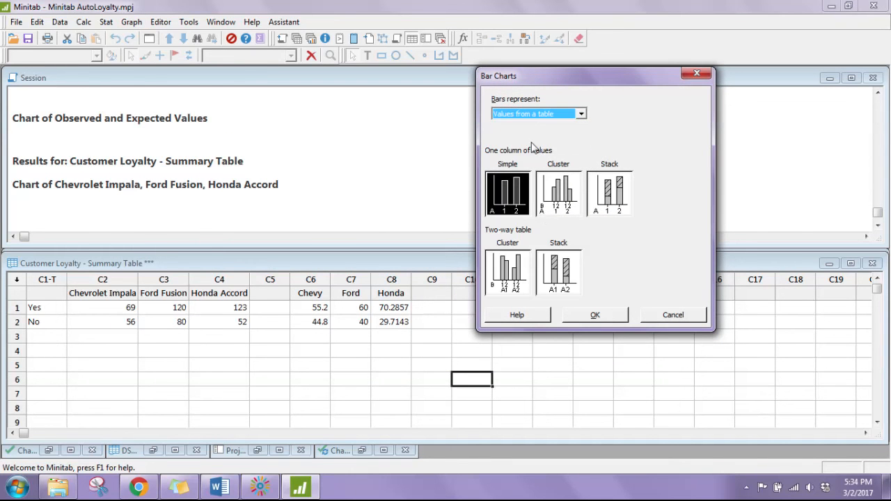
left_click(506, 288)
left_click(595, 314)
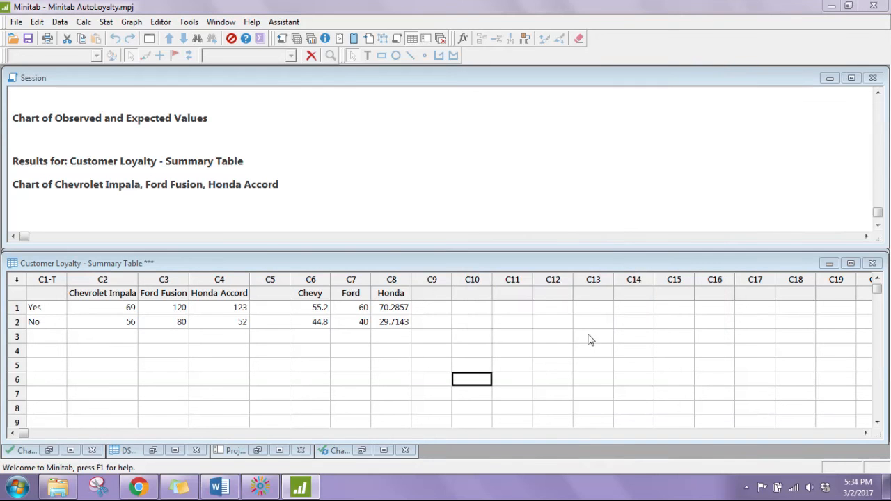
Step: Replace the graph variables with Chevy, Ford and Honda, keep C1 as row labels, and create the clustered bar chart
left_click_drag(479, 146, 639, 82)
key("Delete")
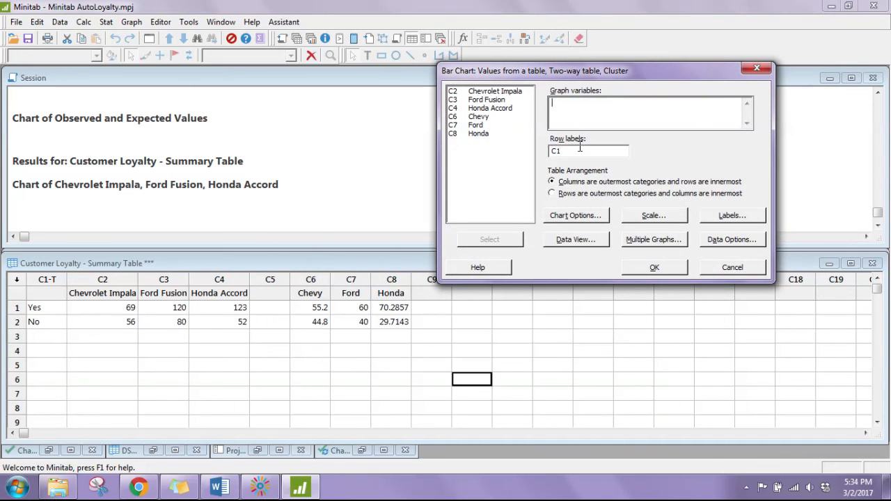
left_click(577, 150)
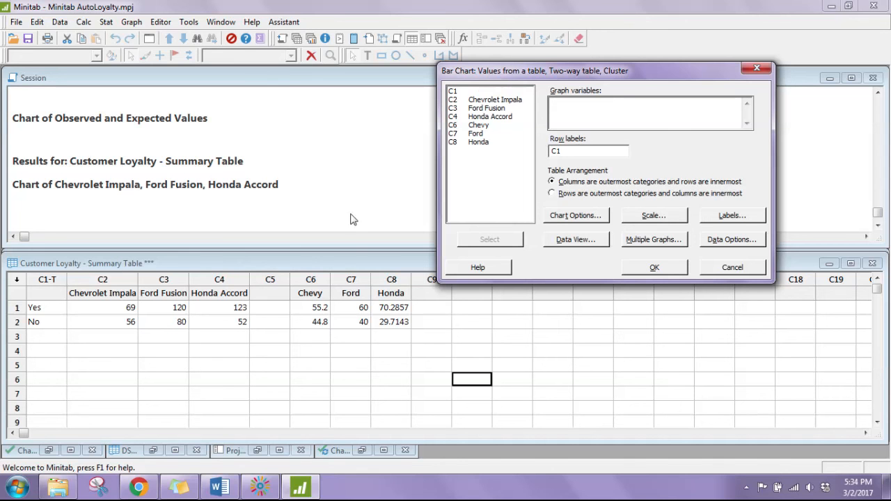
left_click(563, 105)
left_click(476, 118)
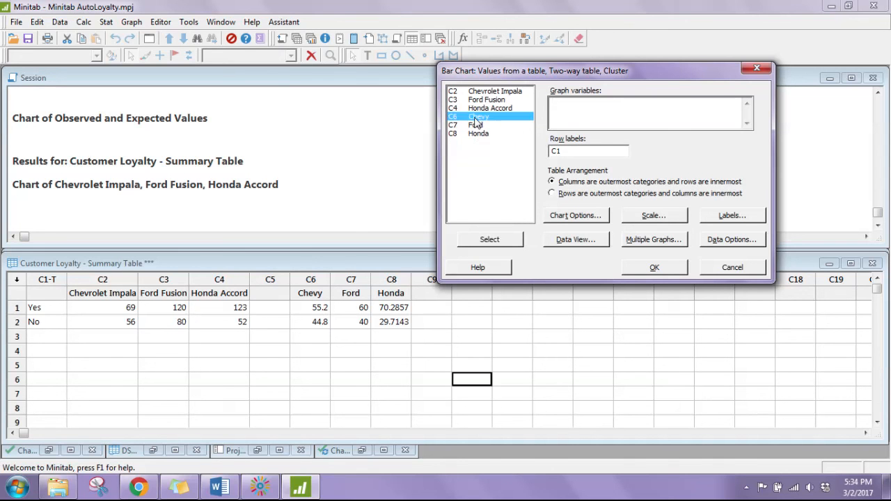
double_click(476, 118)
double_click(476, 126)
double_click(478, 133)
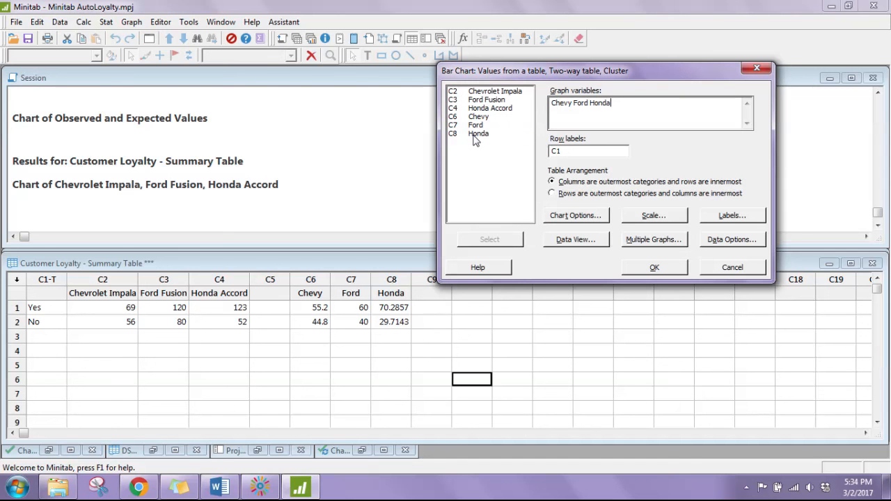
left_click(655, 268)
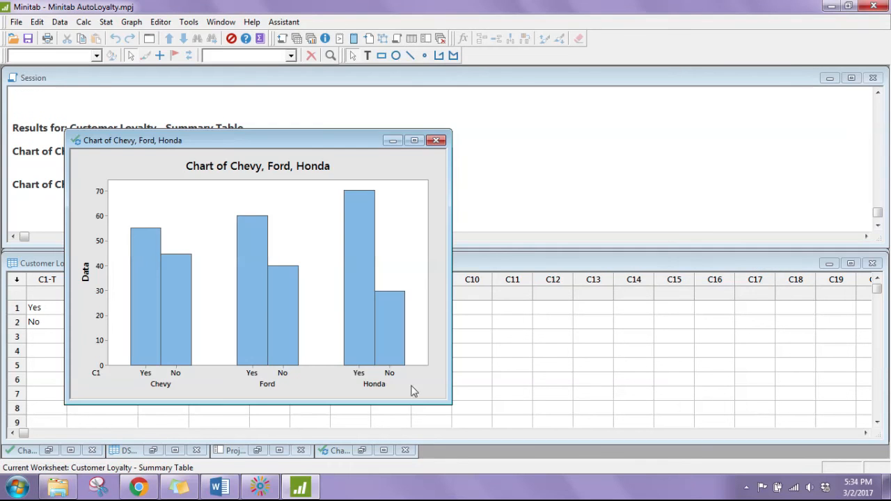
Step: Move the new percentage chart clear of the worksheet data and change its Y axis label to '% of costomers'
left_click_drag(317, 144, 628, 84)
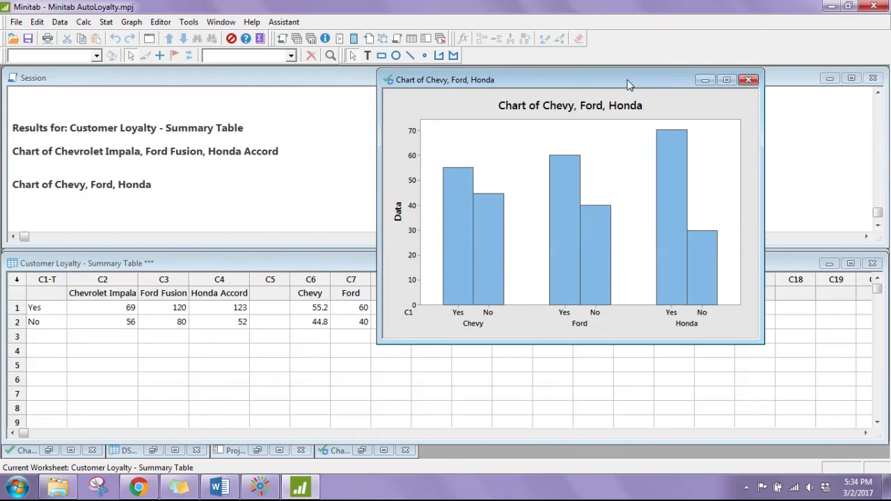
double_click(399, 220)
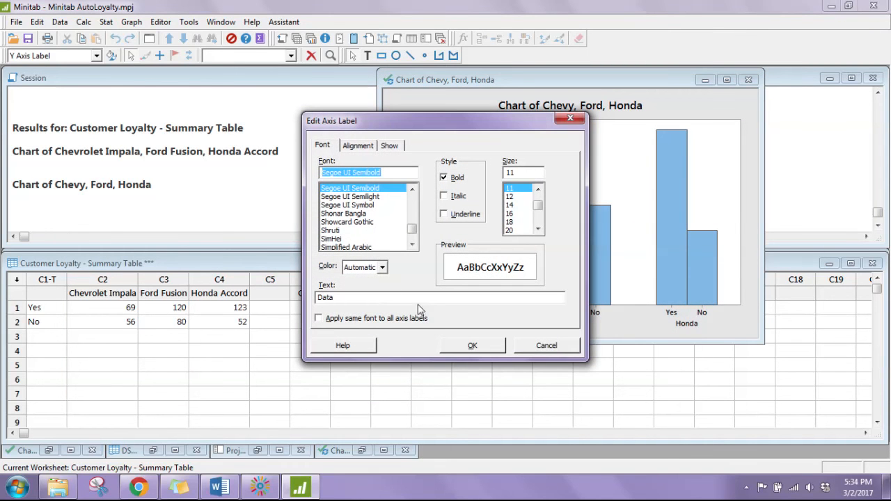
left_click_drag(382, 301, 299, 299)
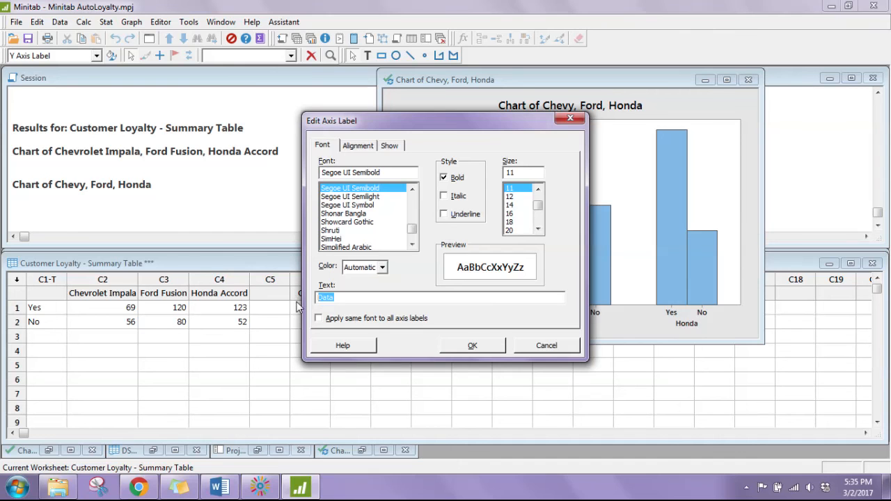
type("% of costomers")
left_click(472, 346)
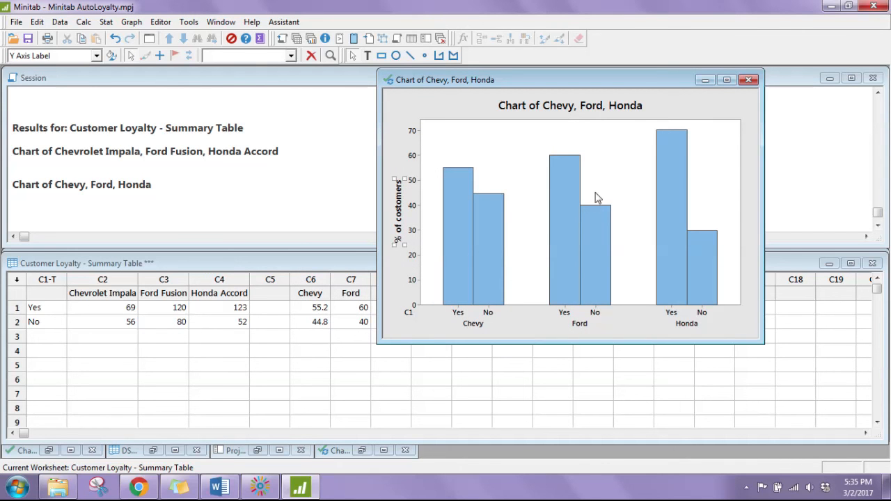
Step: Change the chart title to 'Proportion of Costomers Who Would Buy Again'
double_click(591, 108)
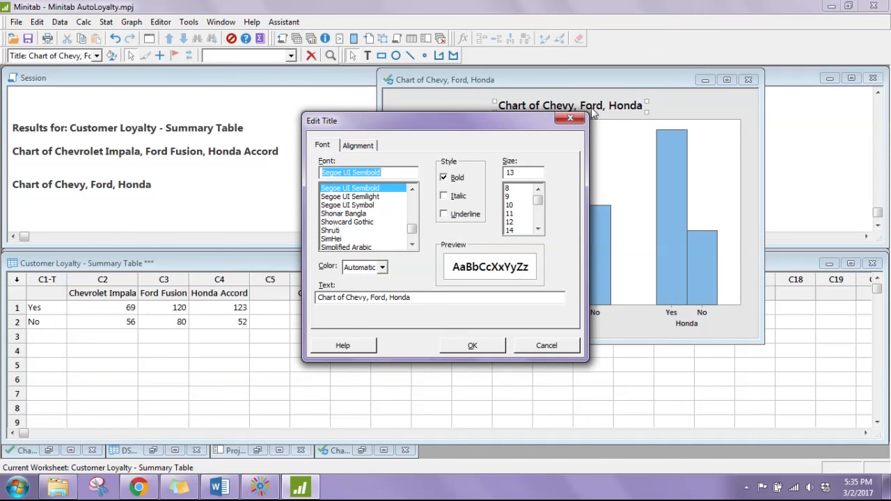
left_click(431, 298)
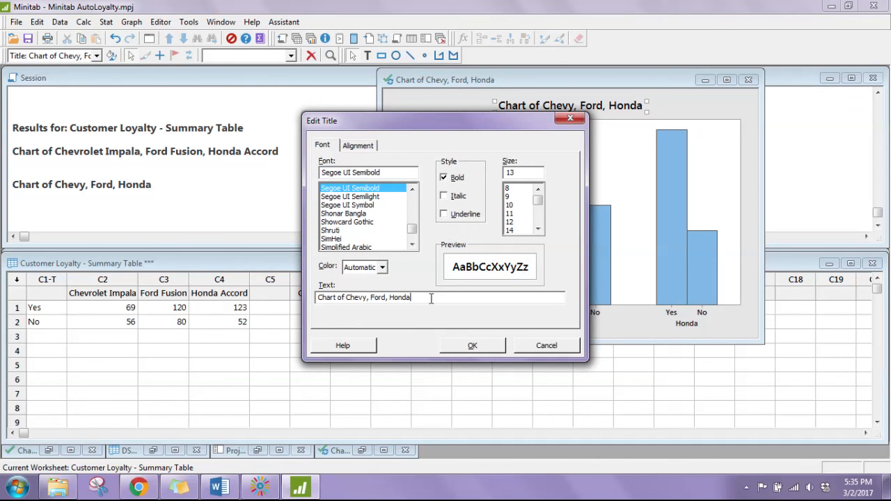
left_click_drag(439, 298, 316, 298)
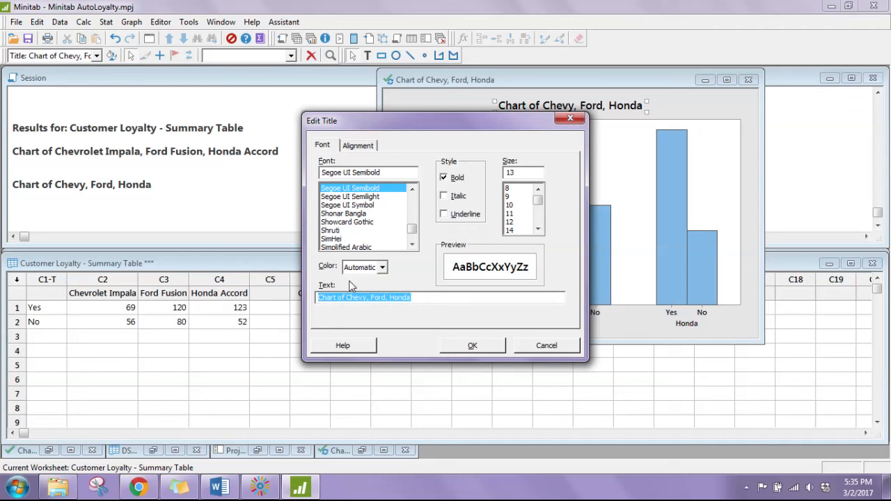
type("P")
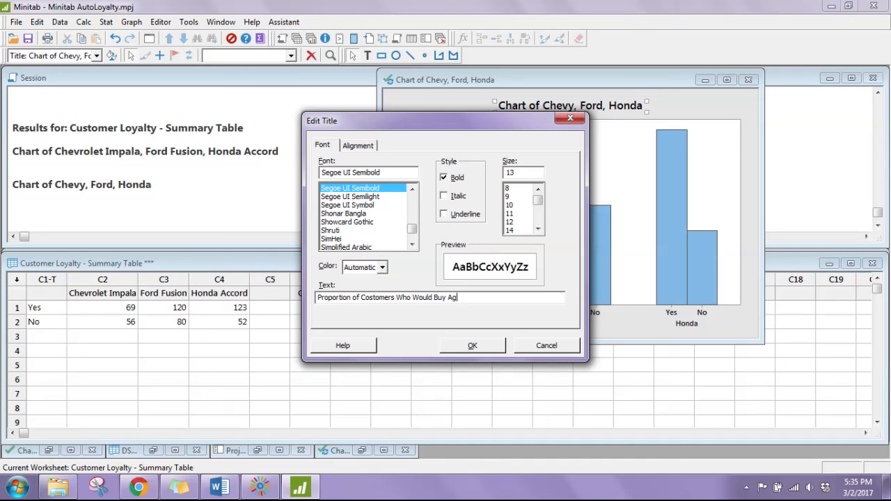
left_click(475, 345)
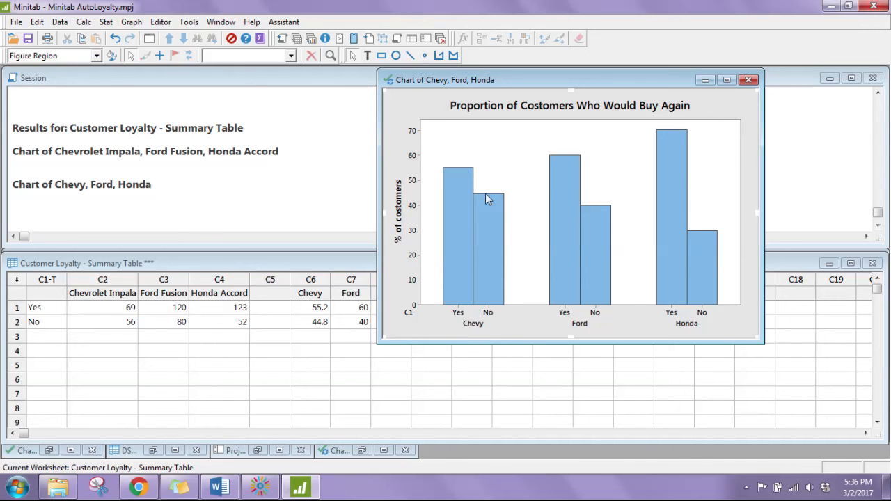
Step: Give only Chevy's No bar a custom fill with a medium red background color
double_click(493, 285)
left_click(546, 345)
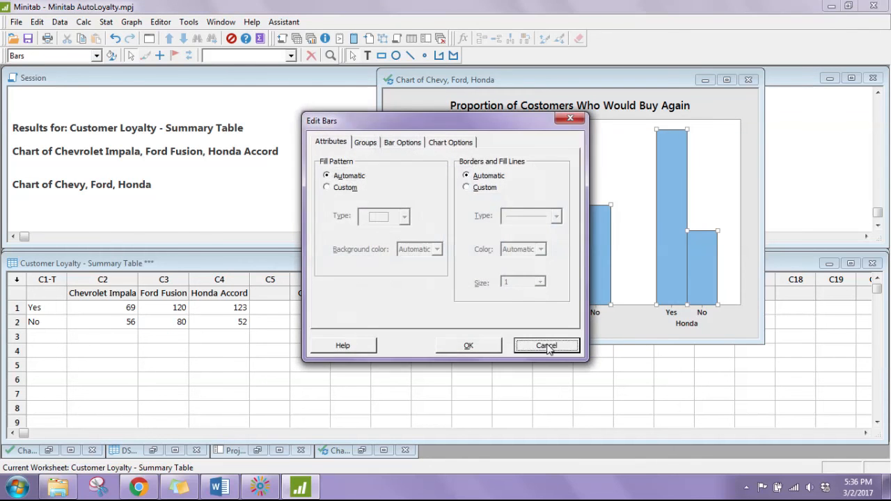
double_click(489, 263)
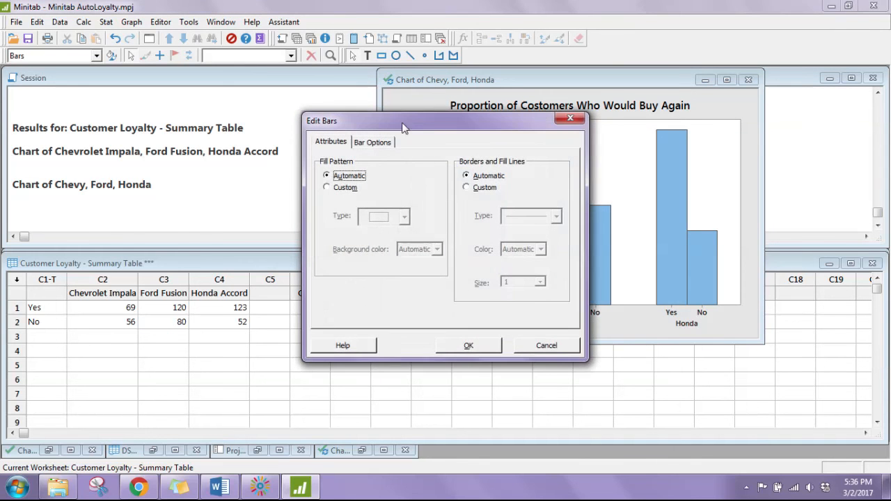
left_click_drag(402, 124, 229, 124)
left_click(158, 187)
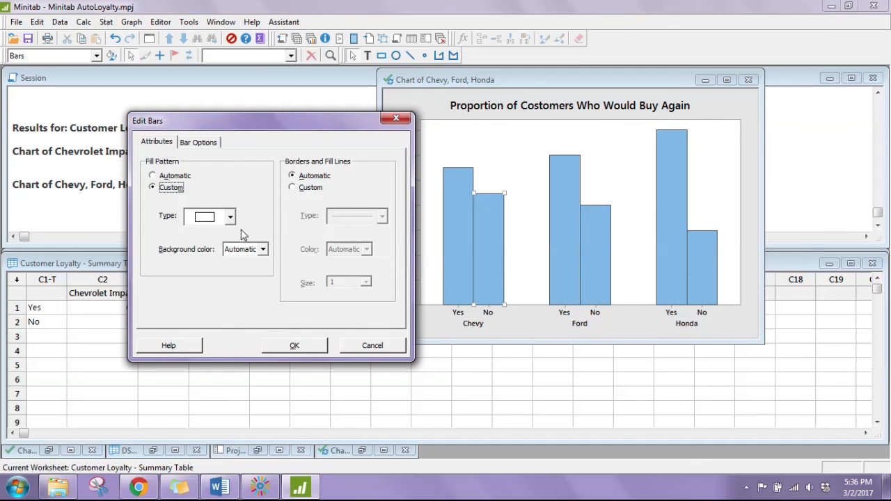
left_click(263, 250)
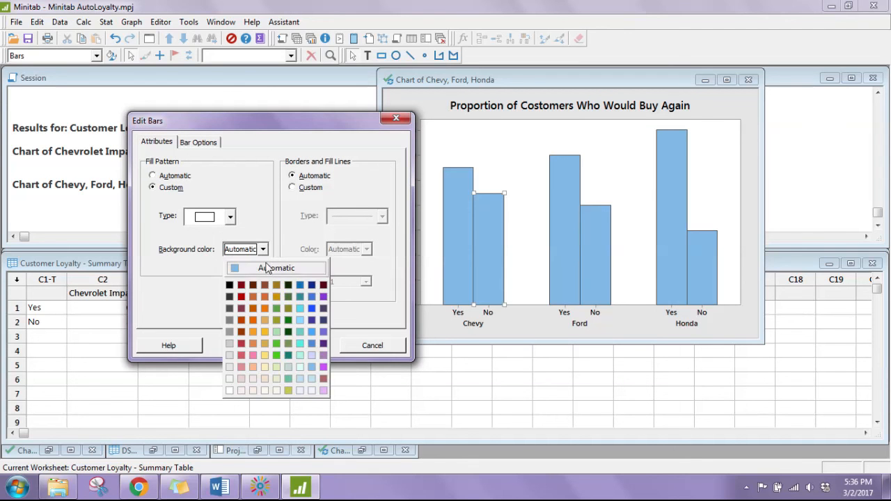
left_click(241, 343)
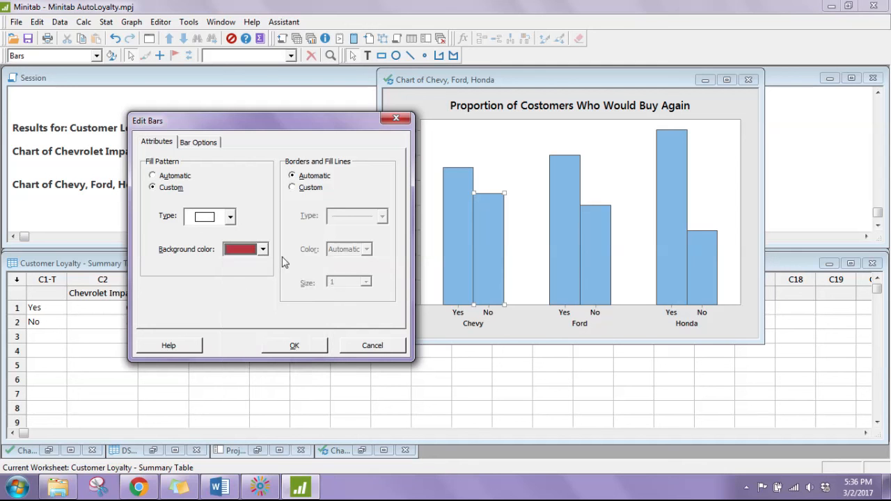
left_click(293, 344)
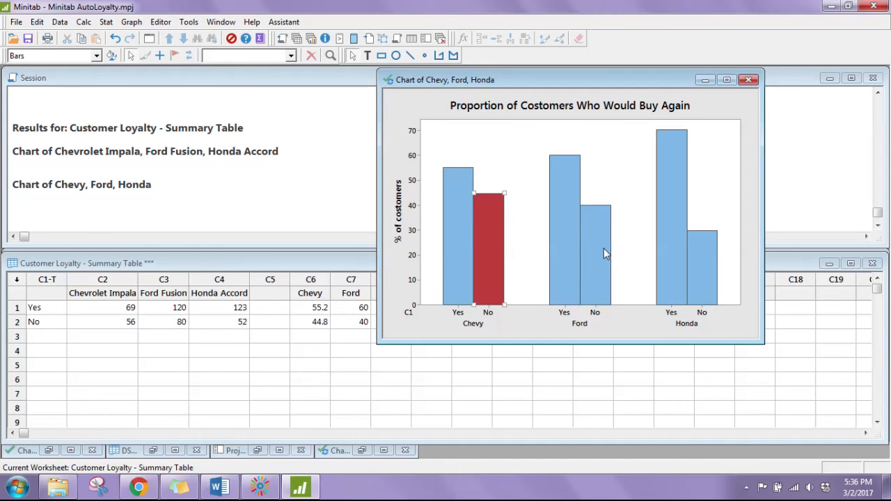
Step: Give Ford's No bar a custom fill in the same red as Chevy's No bar
double_click(604, 248)
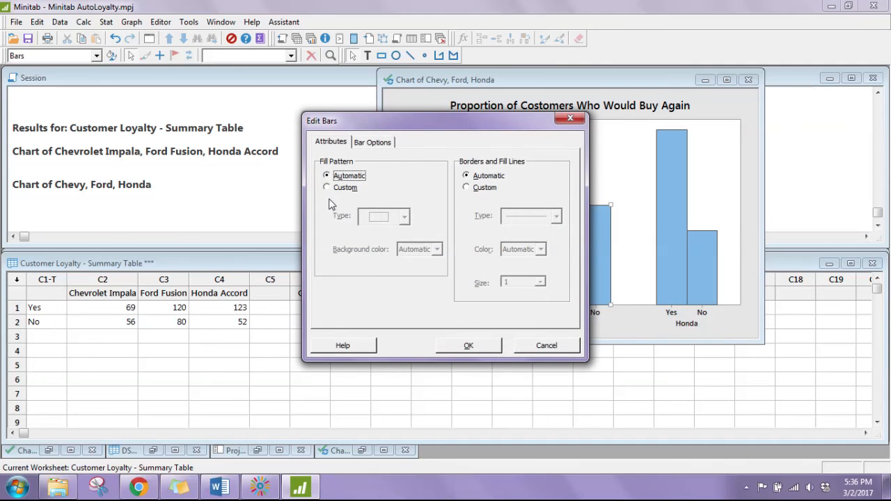
left_click(327, 187)
left_click(425, 252)
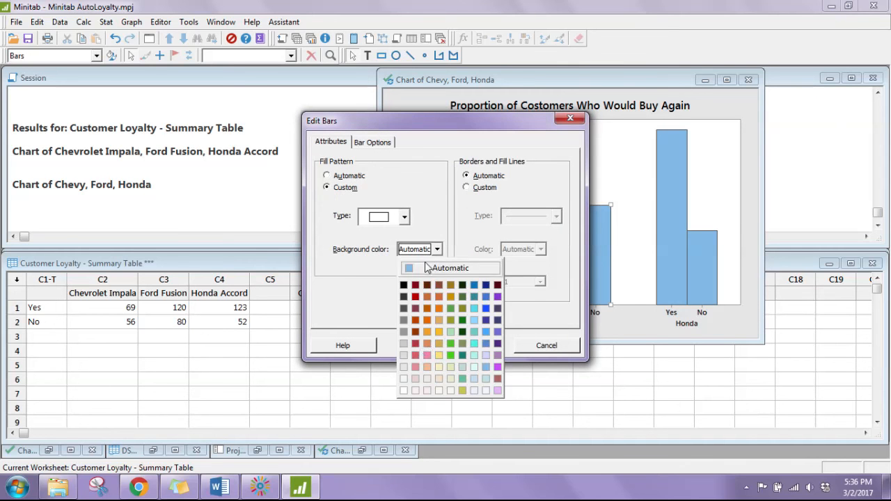
left_click(415, 344)
left_click(469, 346)
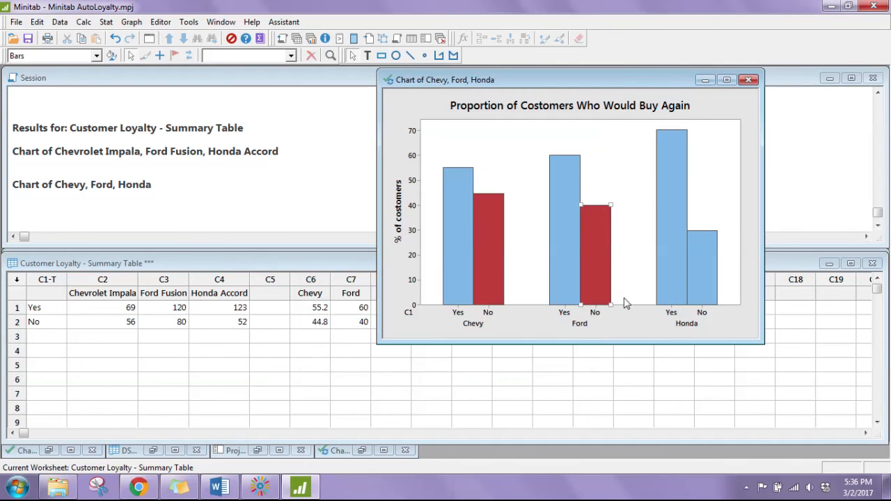
Step: Give Honda's No bar a custom fill in the same red as the other No bars, and save the project
double_click(696, 269)
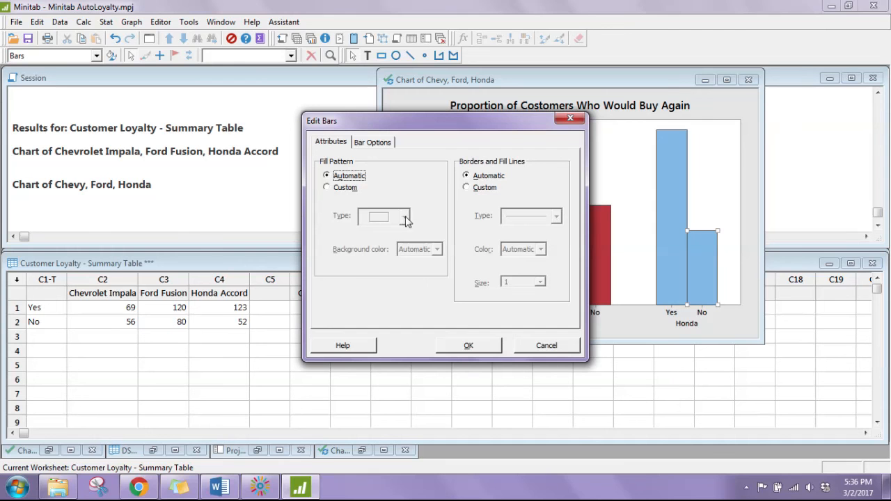
left_click(341, 189)
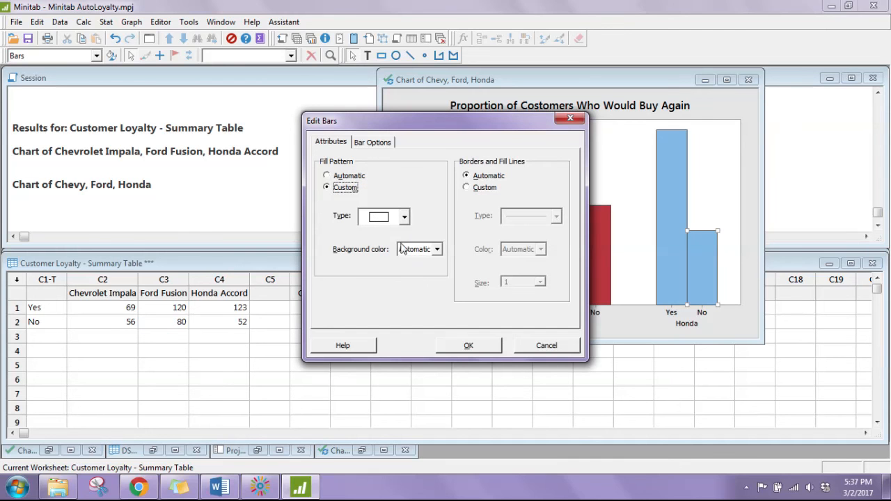
left_click(429, 251)
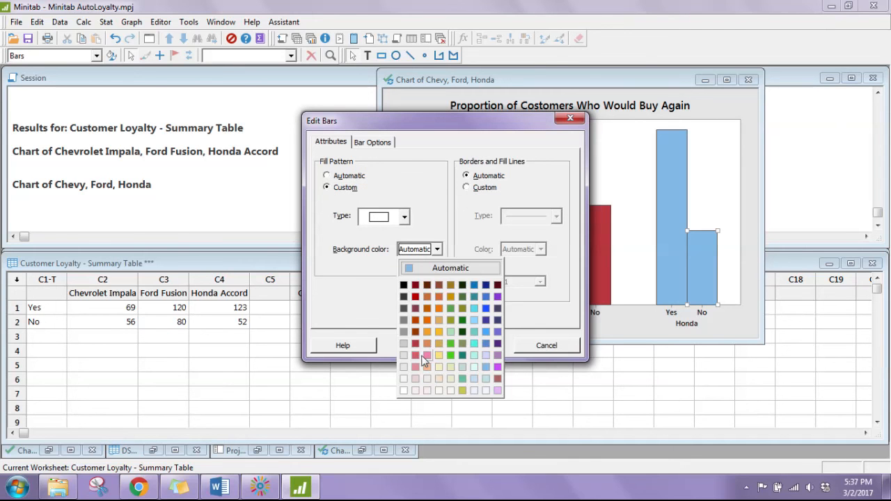
left_click(414, 344)
left_click(473, 346)
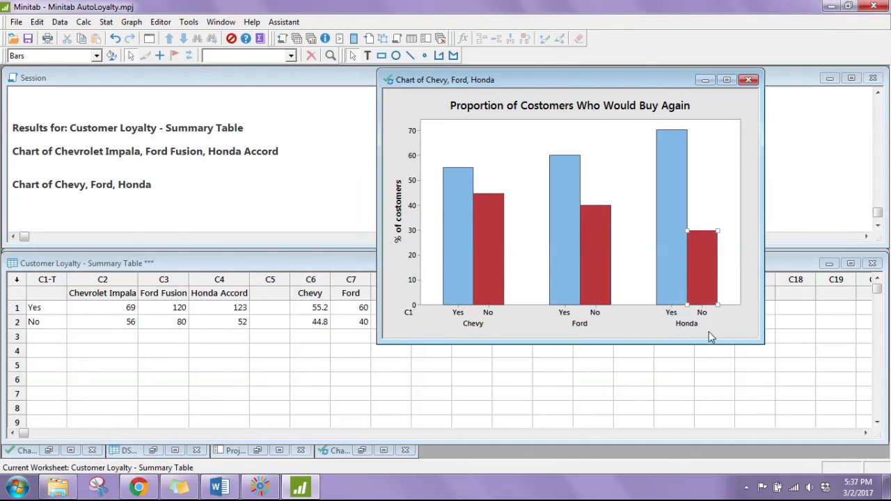
key("ctrl+s")
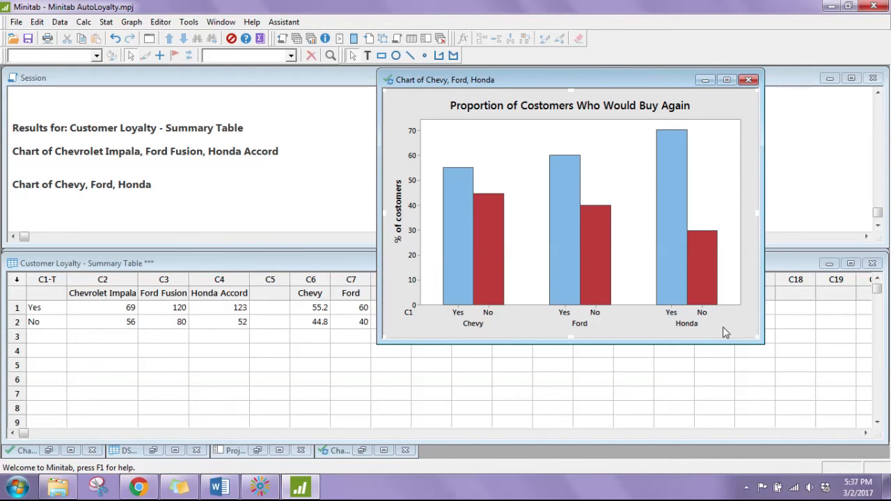
Step: Send the finished percentage chart to Microsoft Word and switch to the Word document to review both charts
right_click(714, 321)
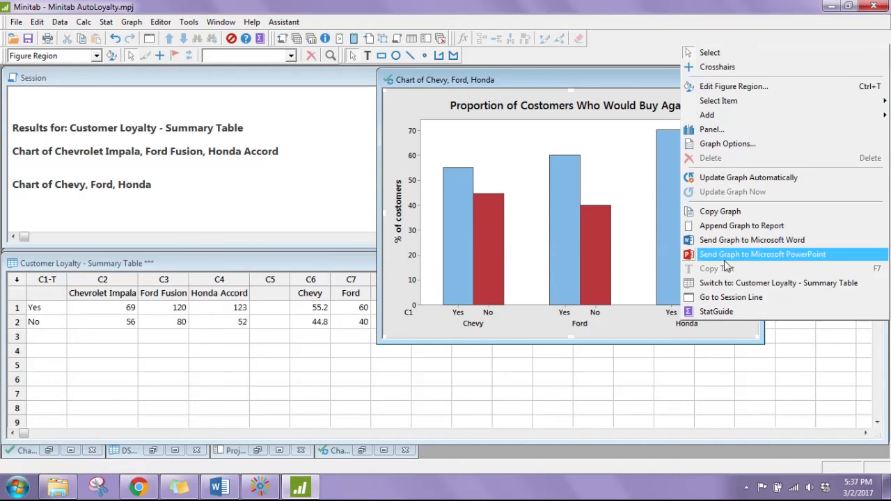
left_click(741, 241)
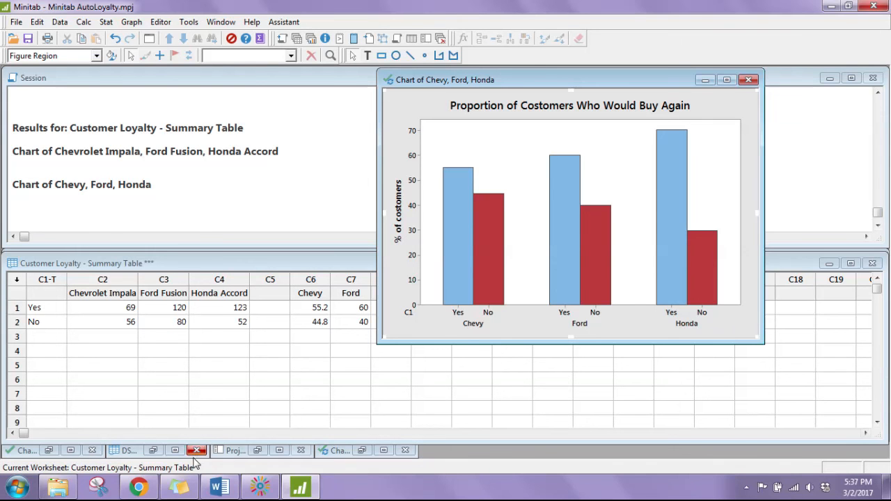
left_click(215, 488)
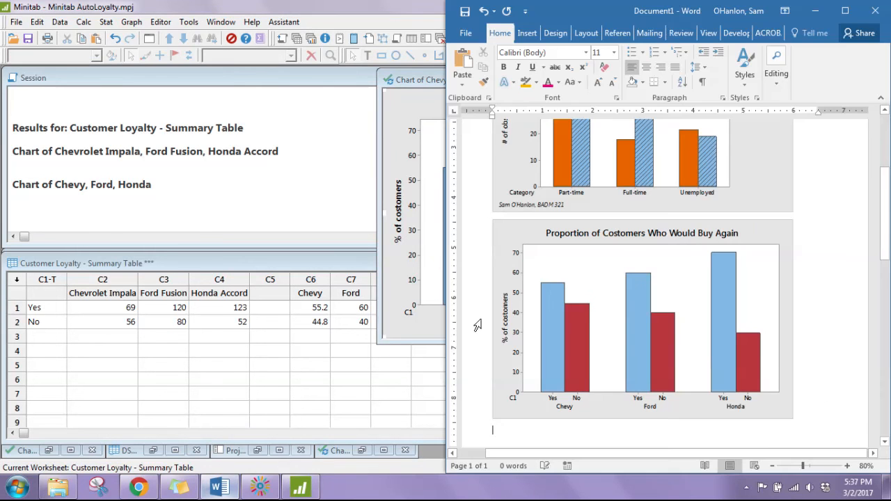
scroll(743, 381, "up", 5)
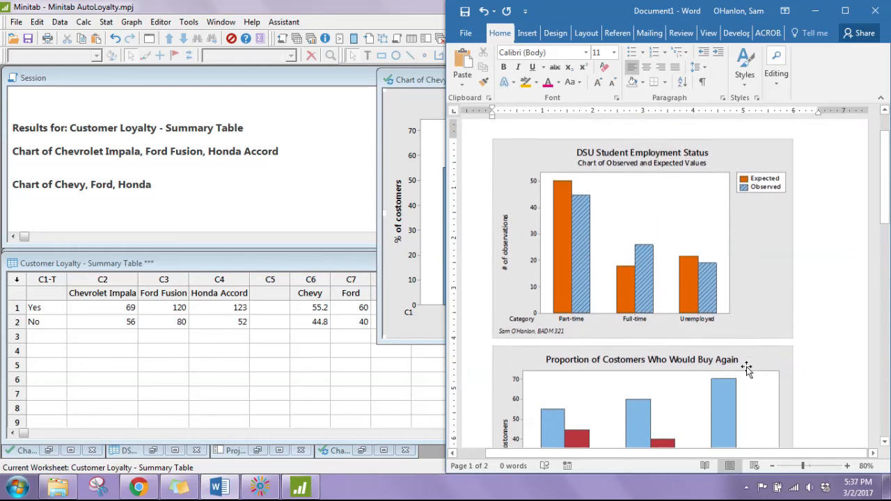
scroll(753, 392, "down", 5)
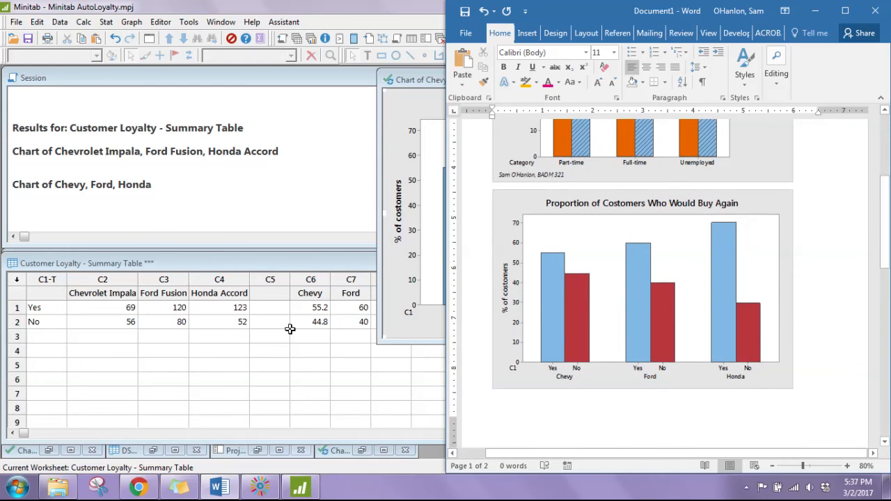